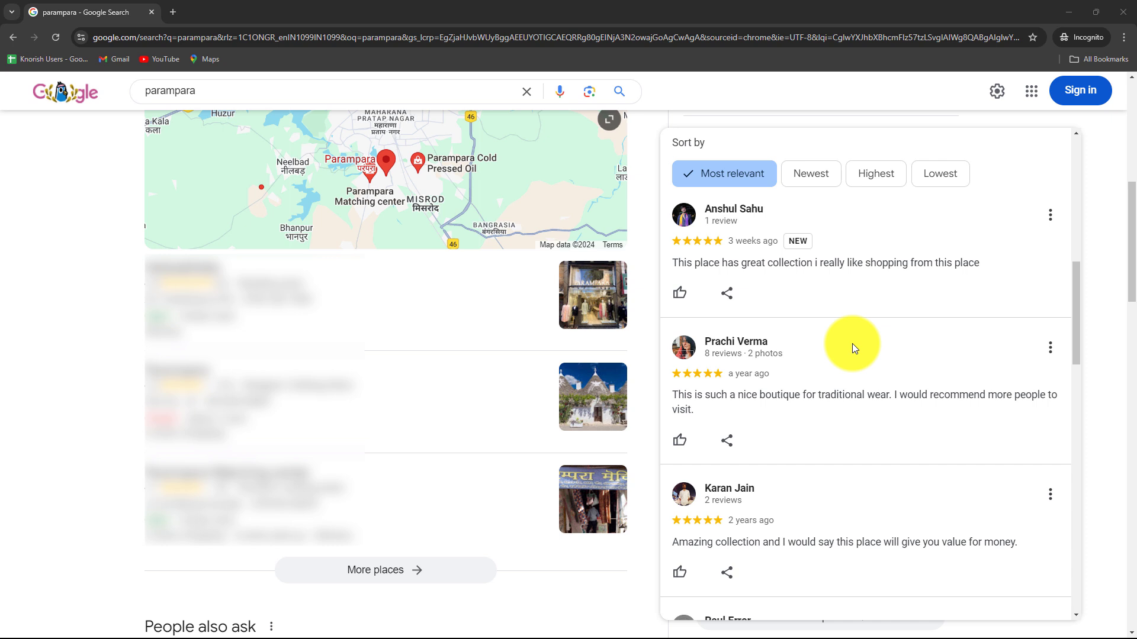
# Look over the Google reviews for the parampara business and minimize that browser window.
pyautogui.scroll(1, 691, 303)
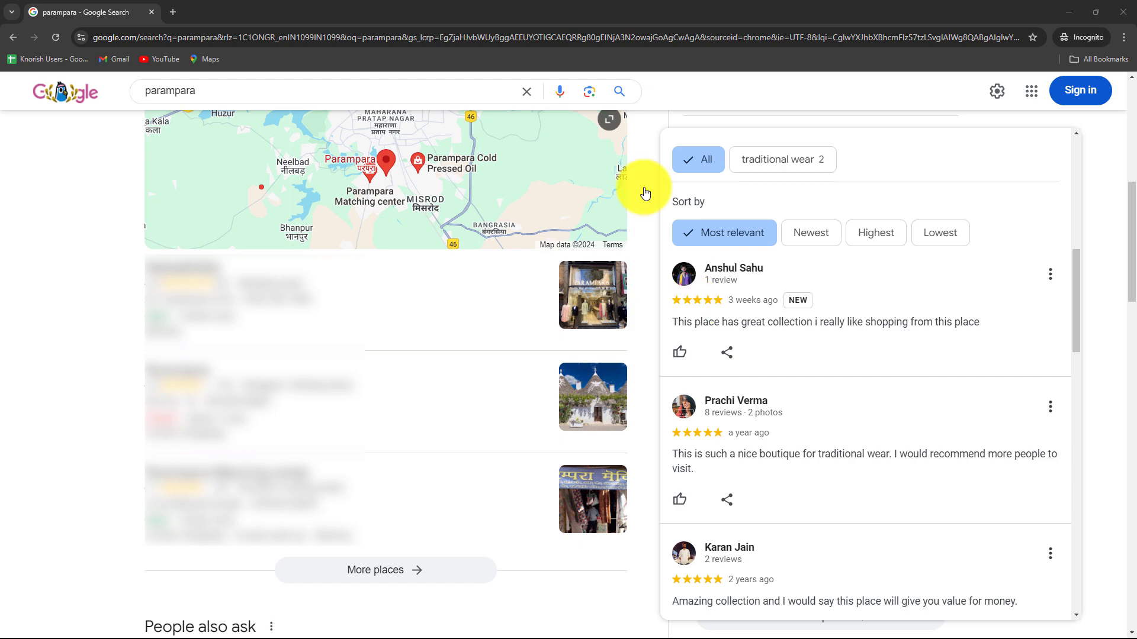
pyautogui.click(1069, 12)
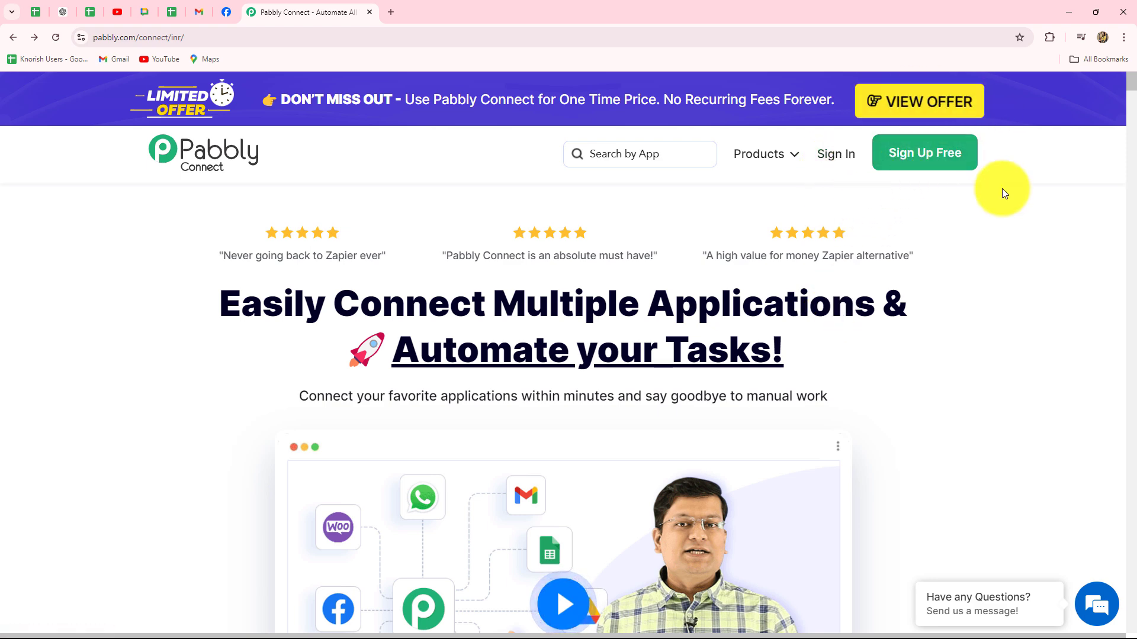
# Sign in from the Pabbly Connect homepage and access the Pabbly Connect application.
pyautogui.moveTo(221, 310); pyautogui.dragTo(909, 350)
pyautogui.click(907, 348)
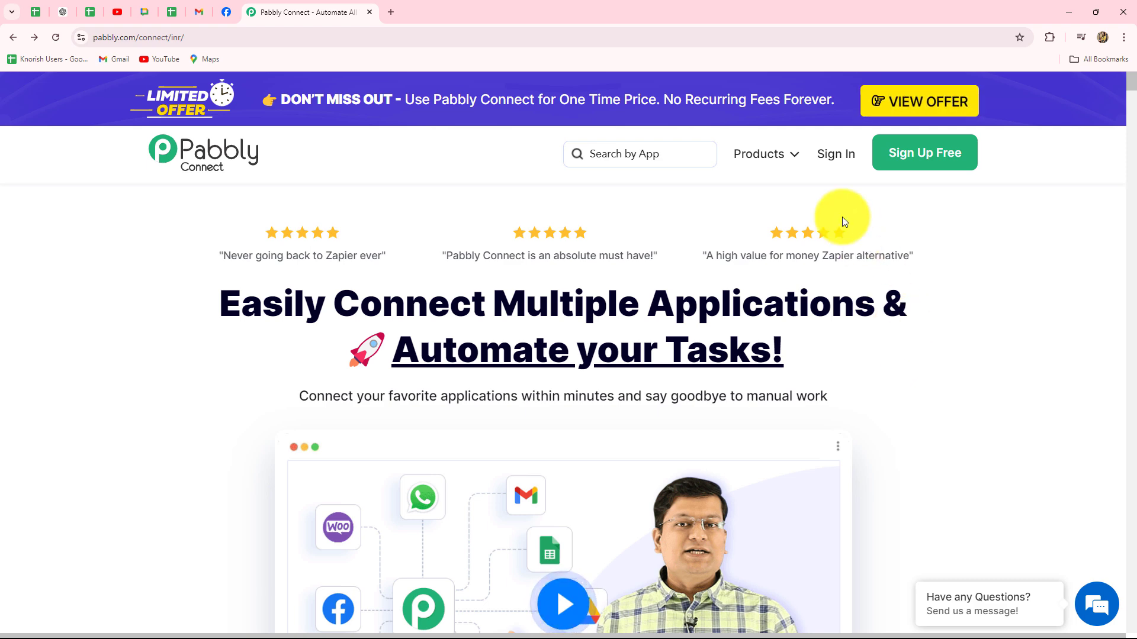
pyautogui.click(831, 154)
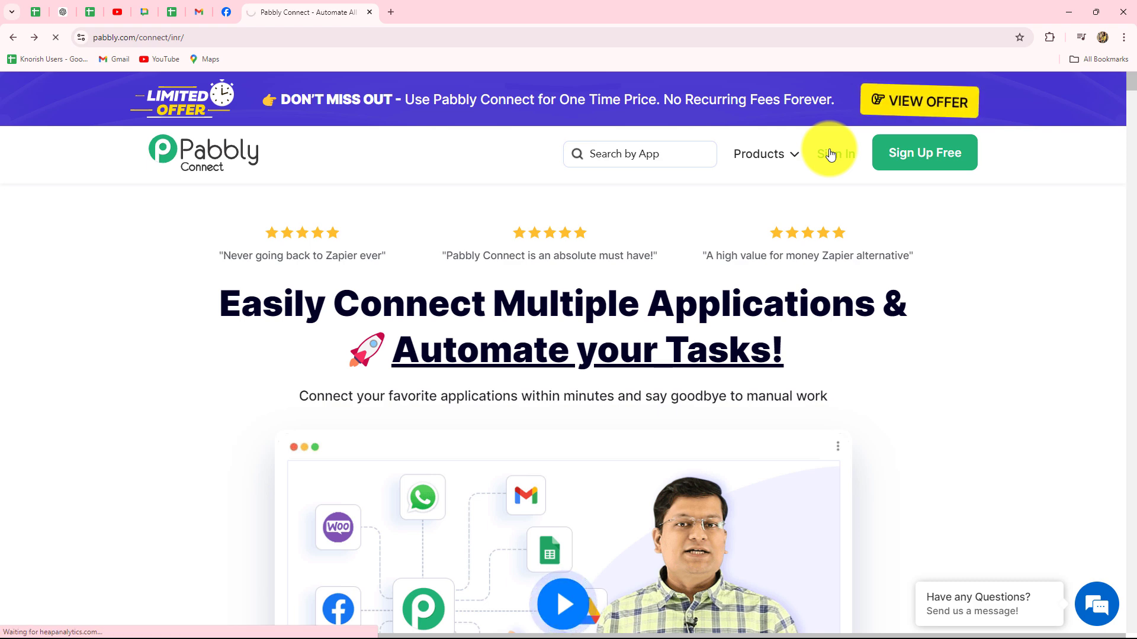
pyautogui.scroll(-3, 939, 380)
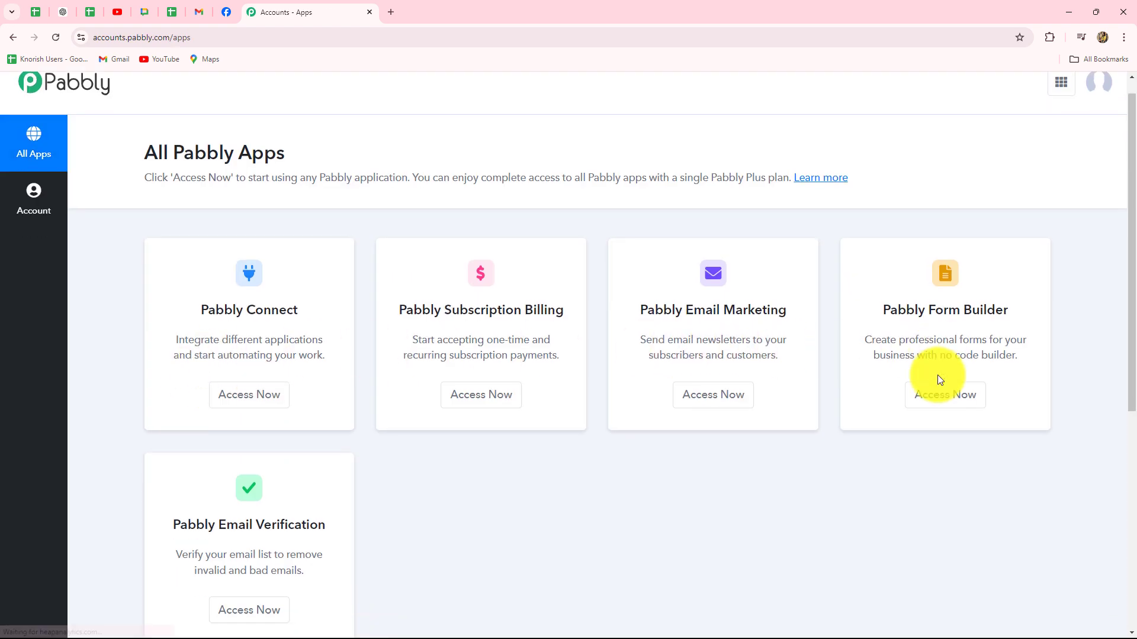
pyautogui.scroll(2, 937, 375)
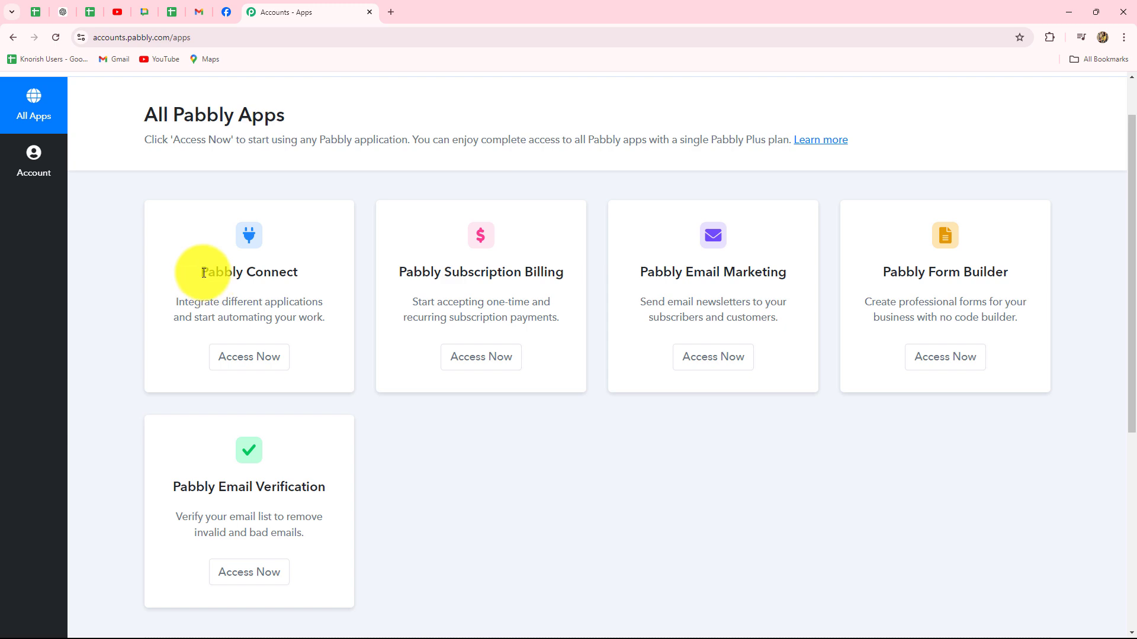
pyautogui.moveTo(204, 273); pyautogui.dragTo(325, 276)
pyautogui.click(266, 358)
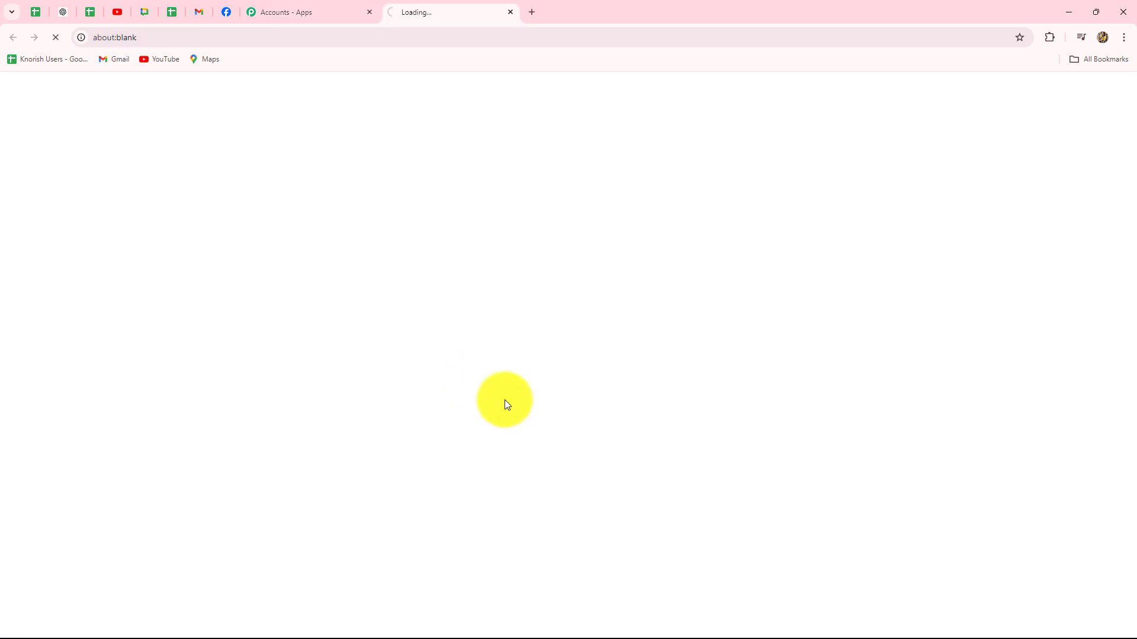
# Create a workflow in the Social Media Automations folder, its name beginning "Automatically Reply to Google Business Profile Reviews Based".
pyautogui.scroll(-1, 702, 425)
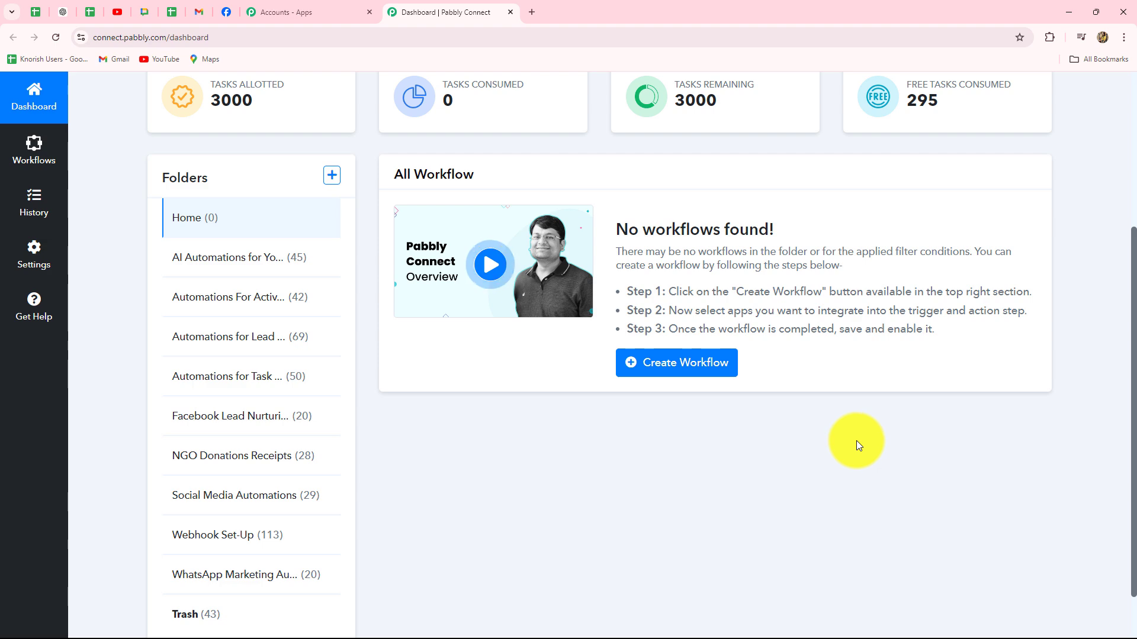
pyautogui.scroll(-2, 856, 446)
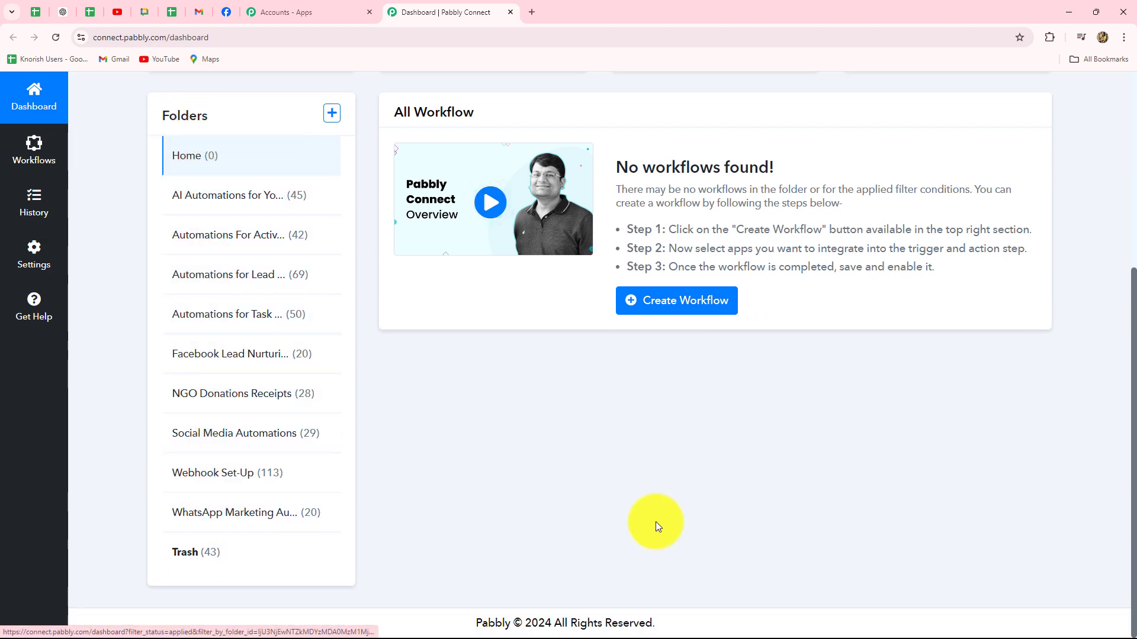
pyautogui.scroll(5, 874, 238)
pyautogui.click(995, 223)
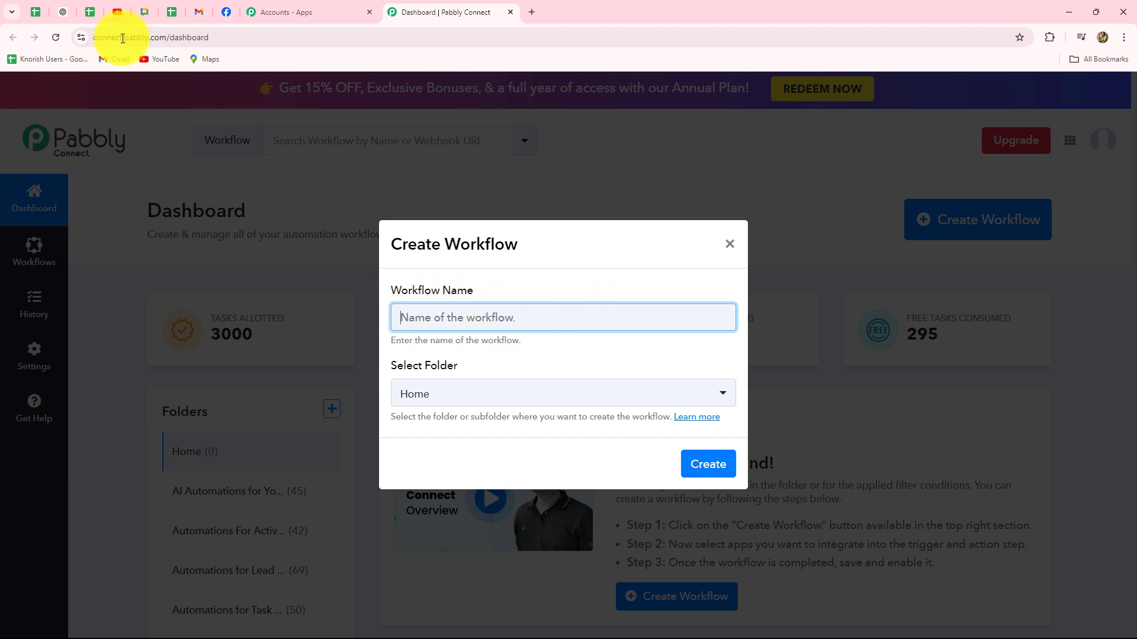
pyautogui.hotkey('ctrl', 'v')
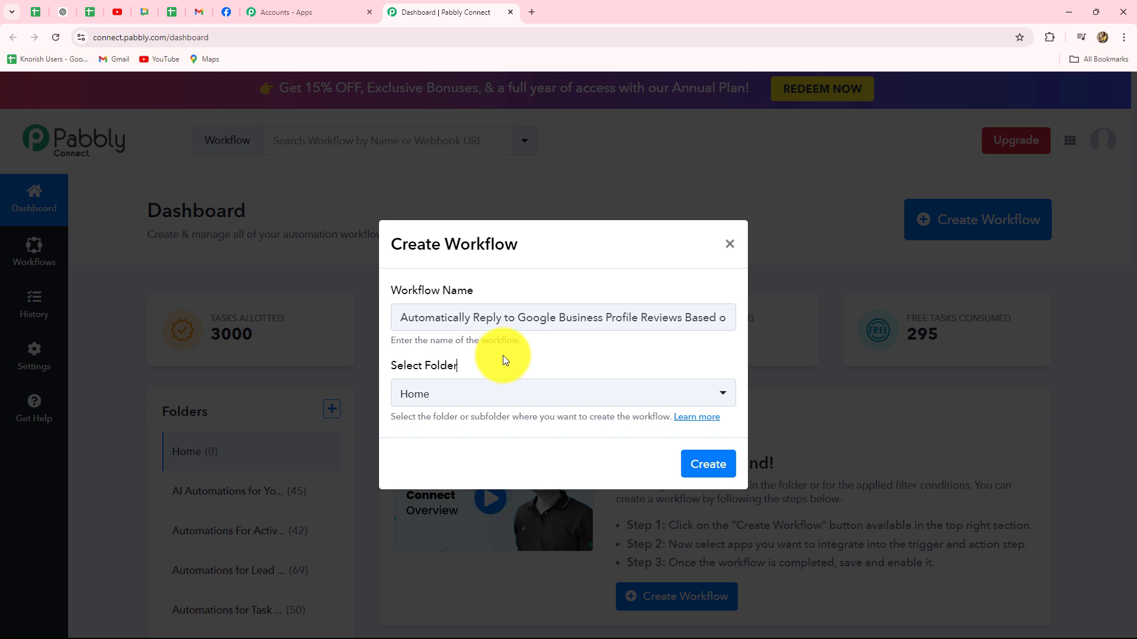
pyautogui.click(509, 396)
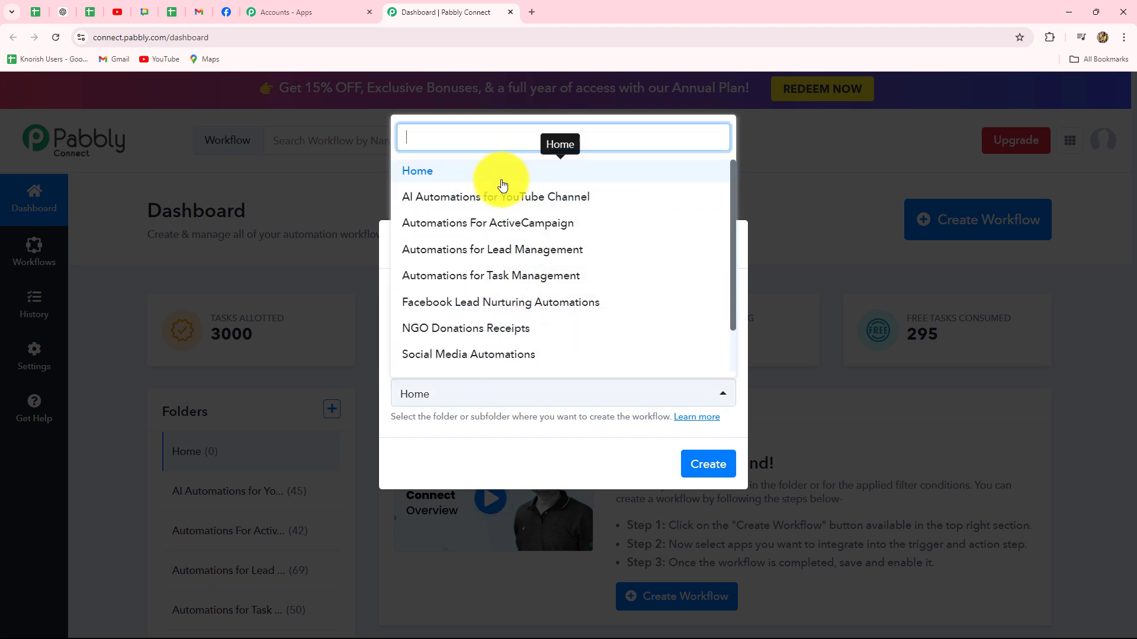
pyautogui.scroll(-1, 508, 312)
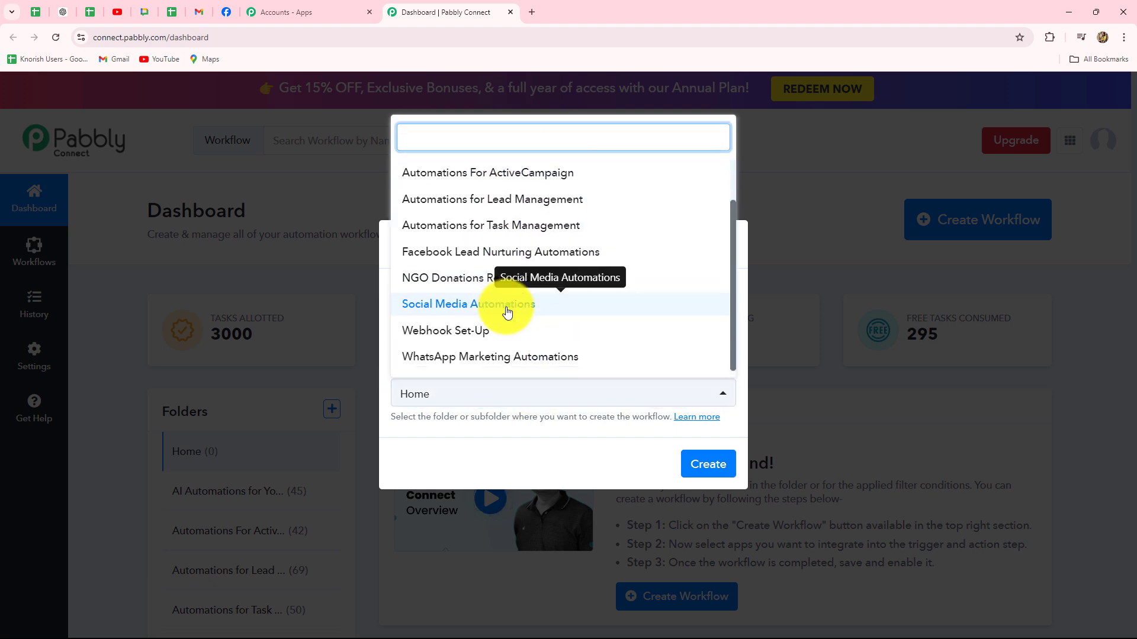
pyautogui.click(409, 305)
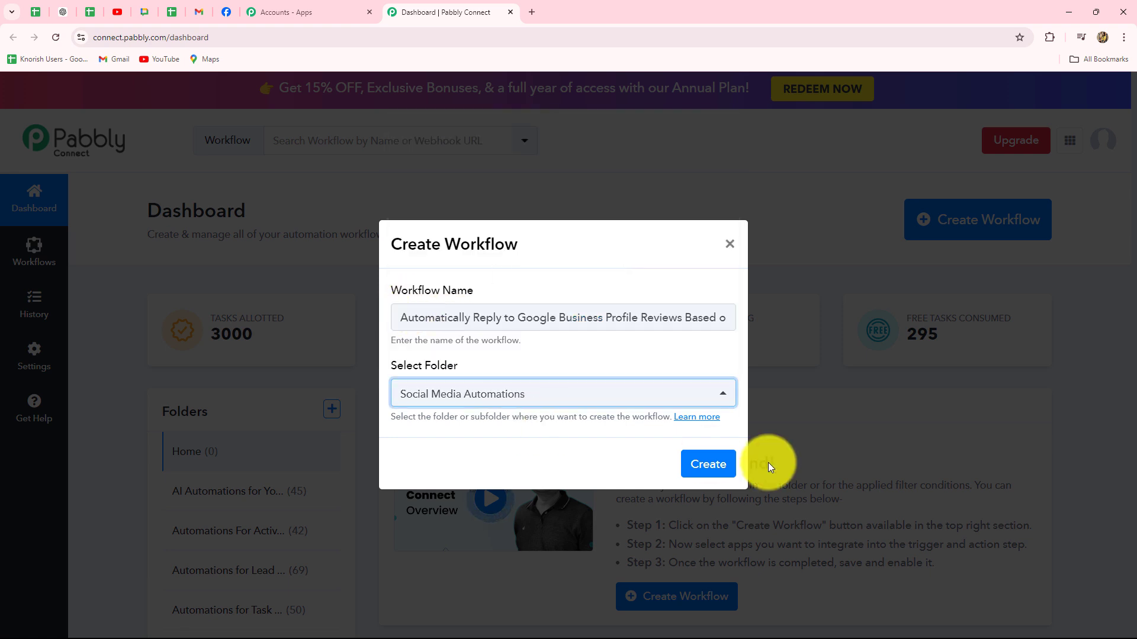
pyautogui.click(707, 464)
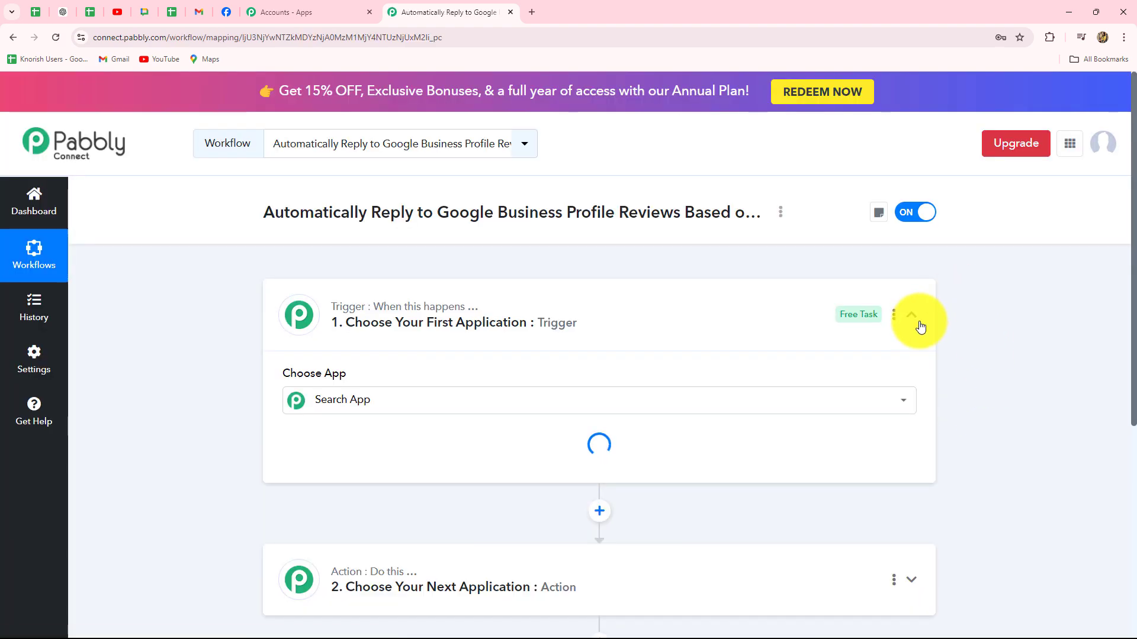
# Set the workflow's trigger app to Google Business Profile with New Review as the trigger event.
pyautogui.click(912, 313)
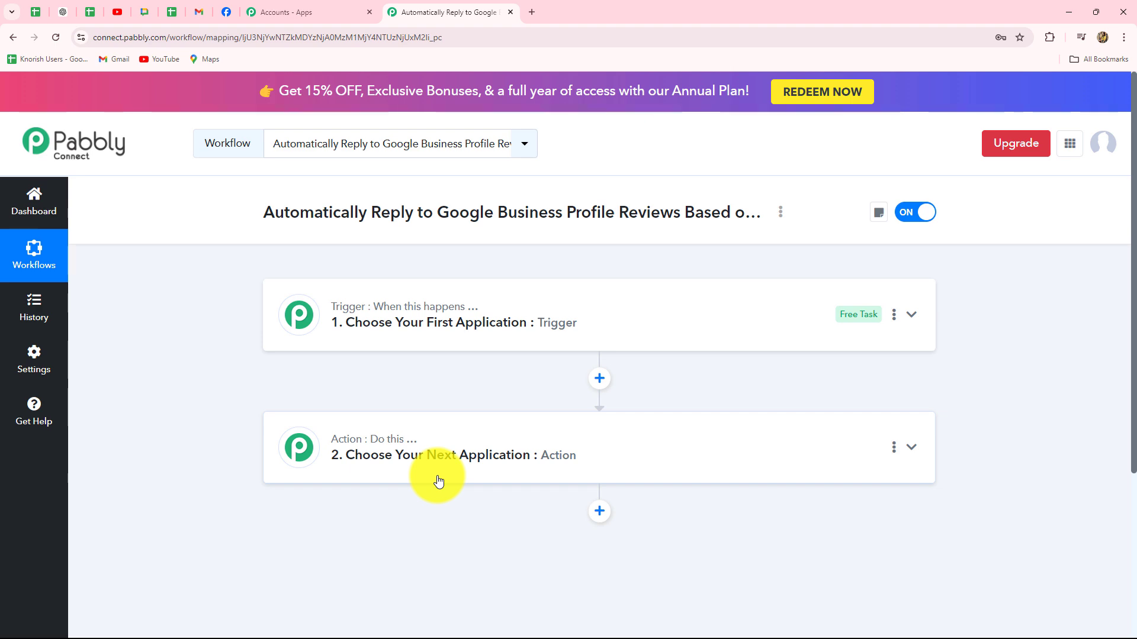
pyautogui.click(384, 301)
pyautogui.scroll(-3, 221, 355)
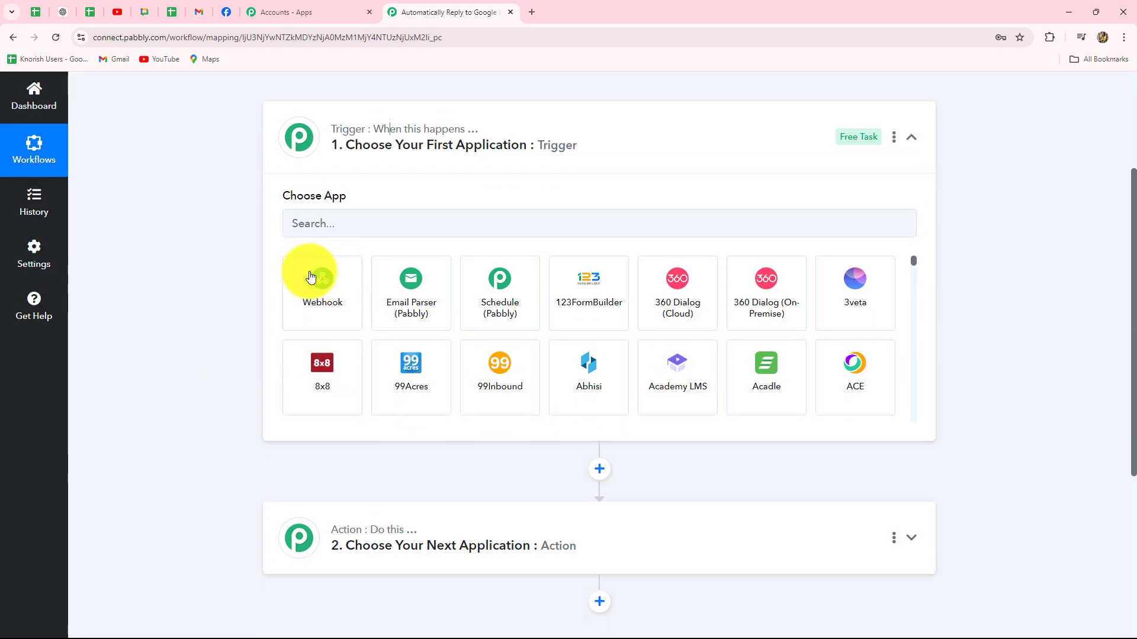
pyautogui.click(328, 222)
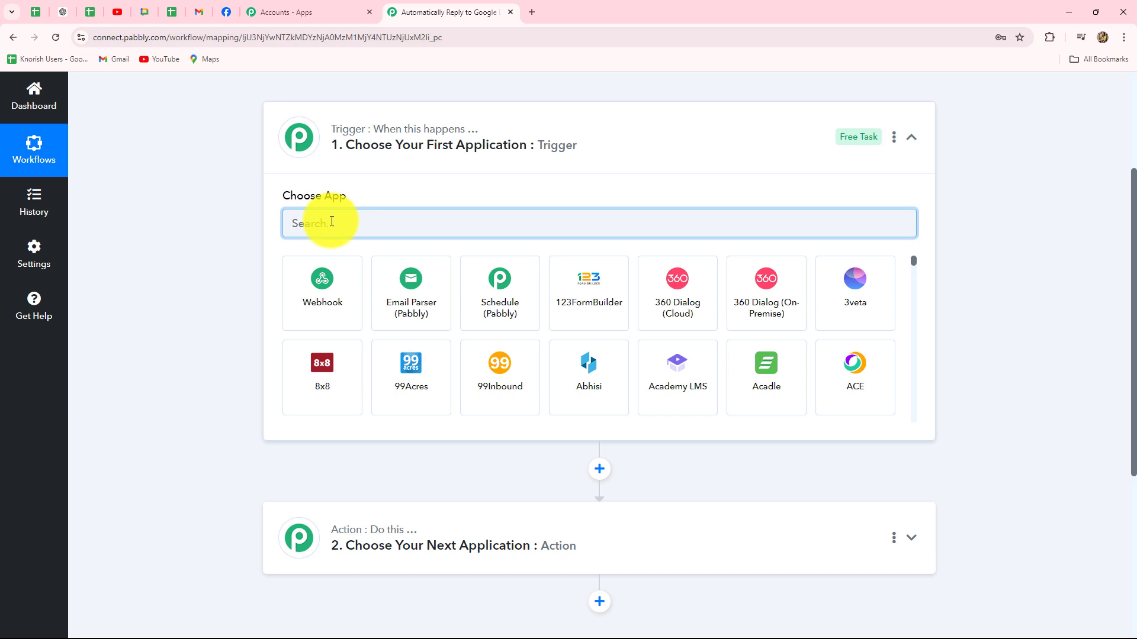
pyautogui.write('Google B')
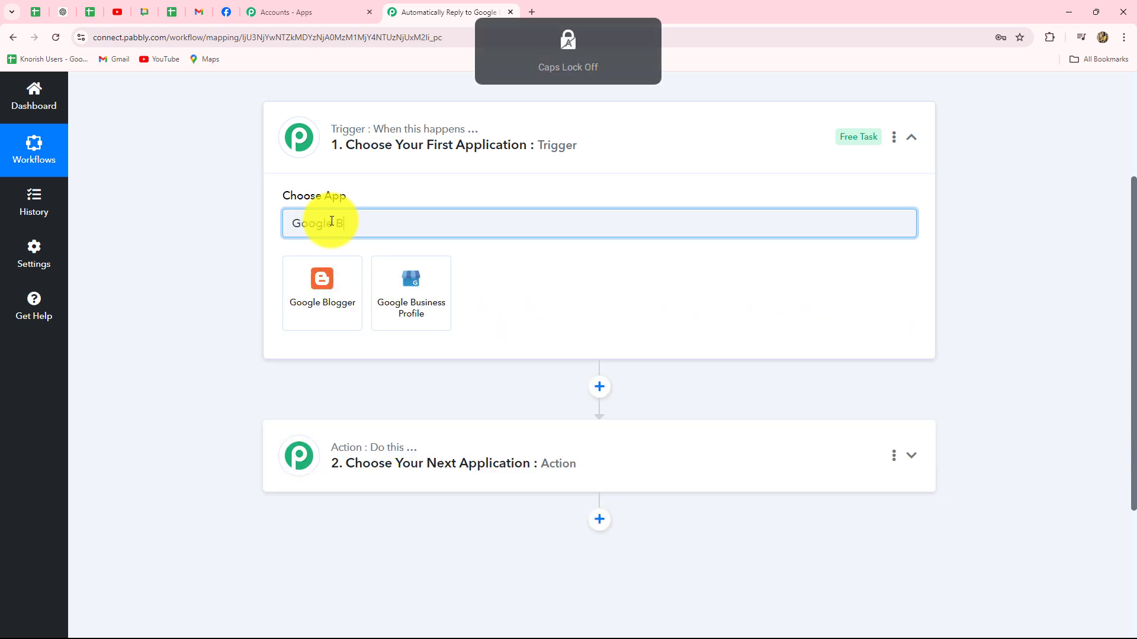
pyautogui.click(382, 287)
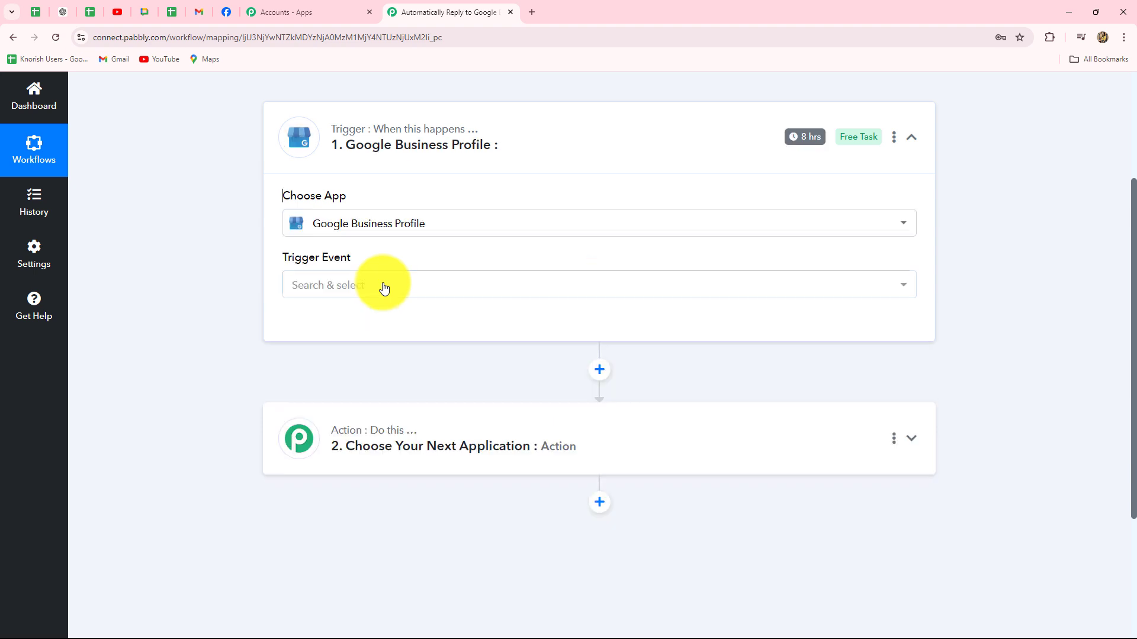
pyautogui.click(314, 289)
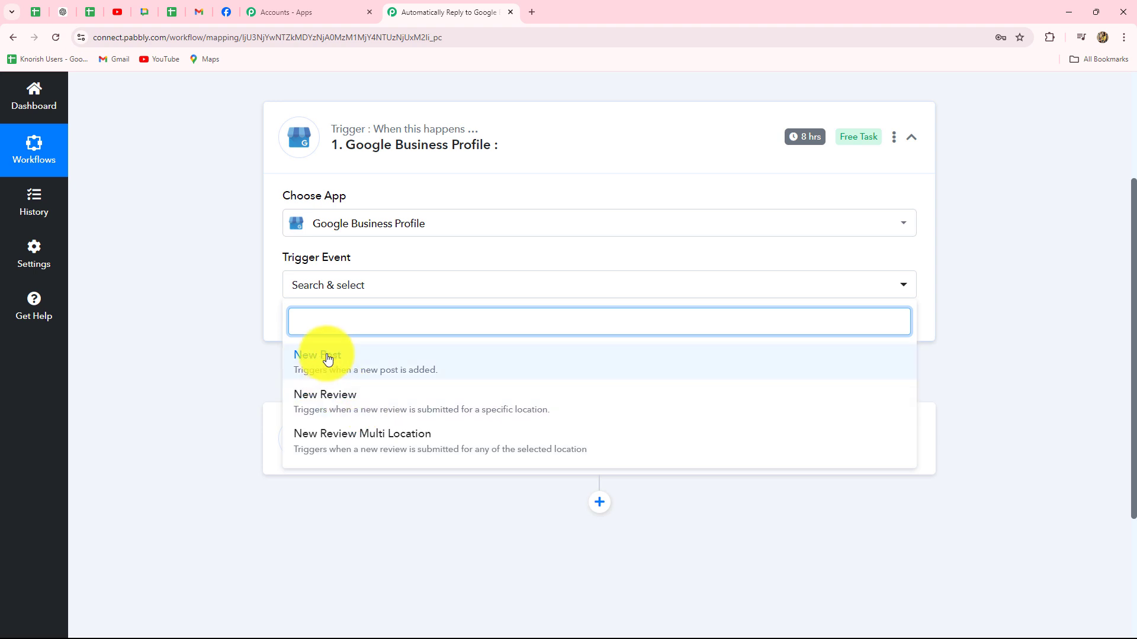
pyautogui.click(326, 395)
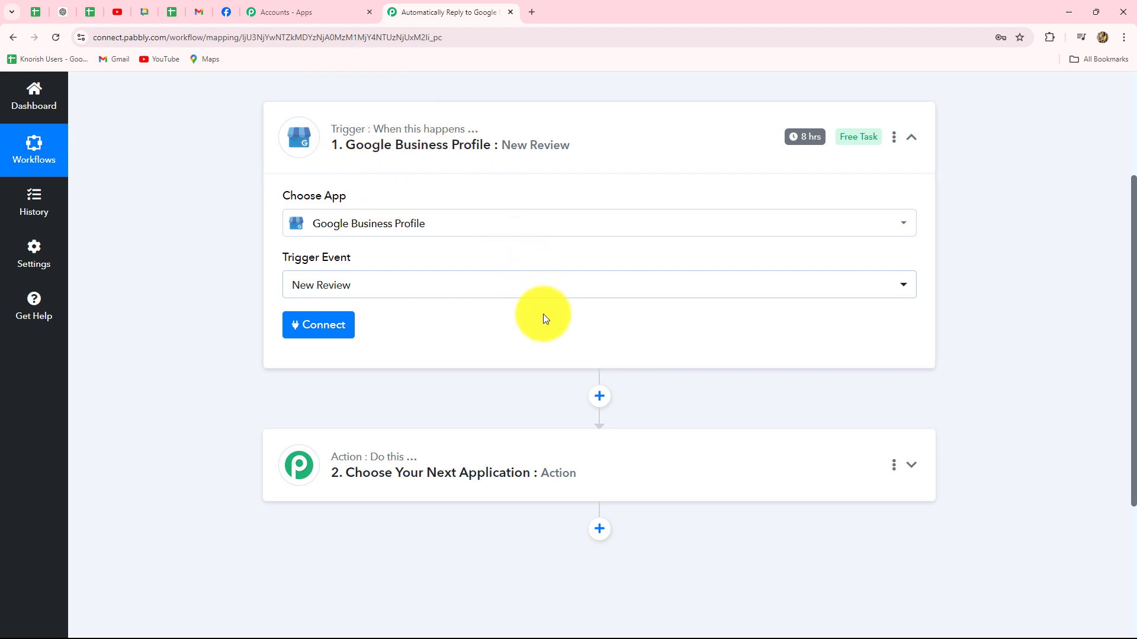
# Add a new Google Business Profile connection to the trigger and authorize it with the business's Google account.
pyautogui.click(312, 329)
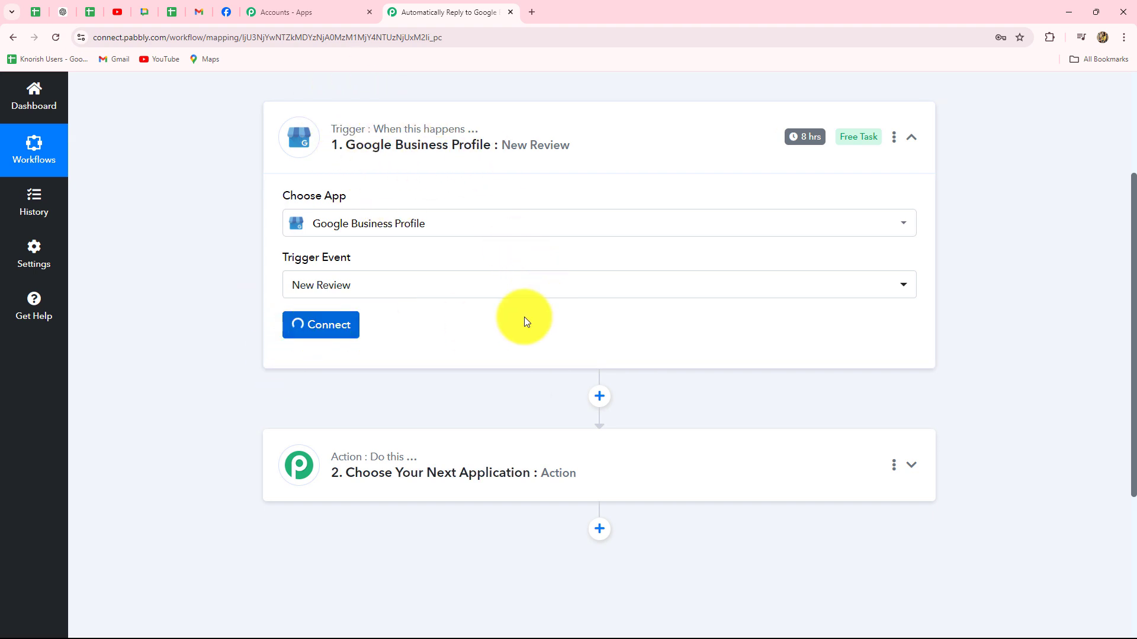
pyautogui.click(525, 226)
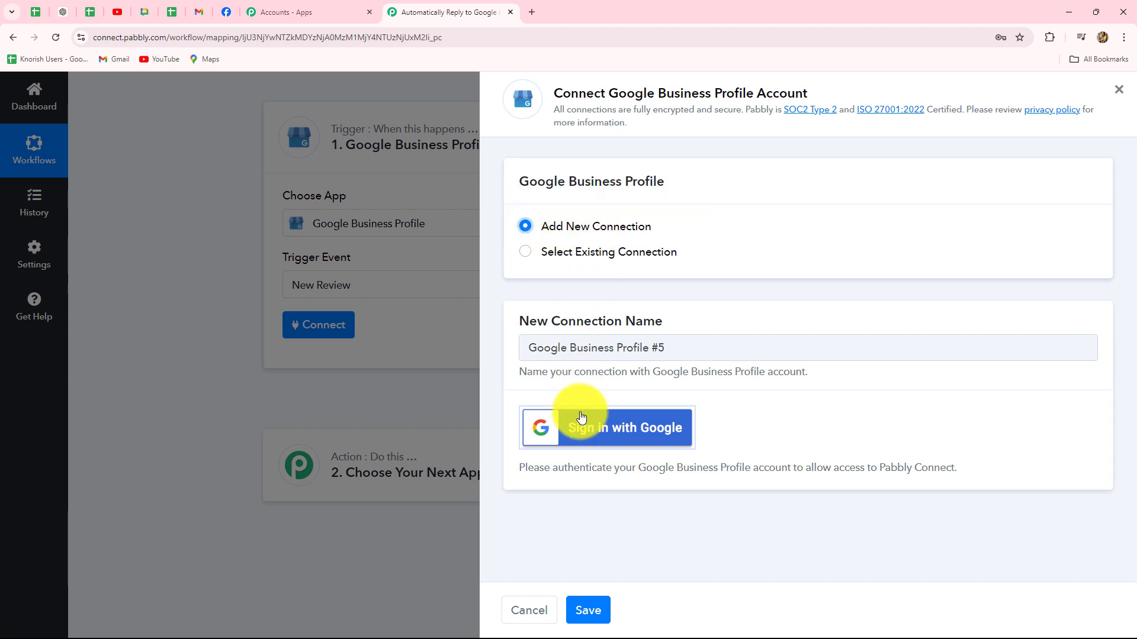
pyautogui.click(589, 422)
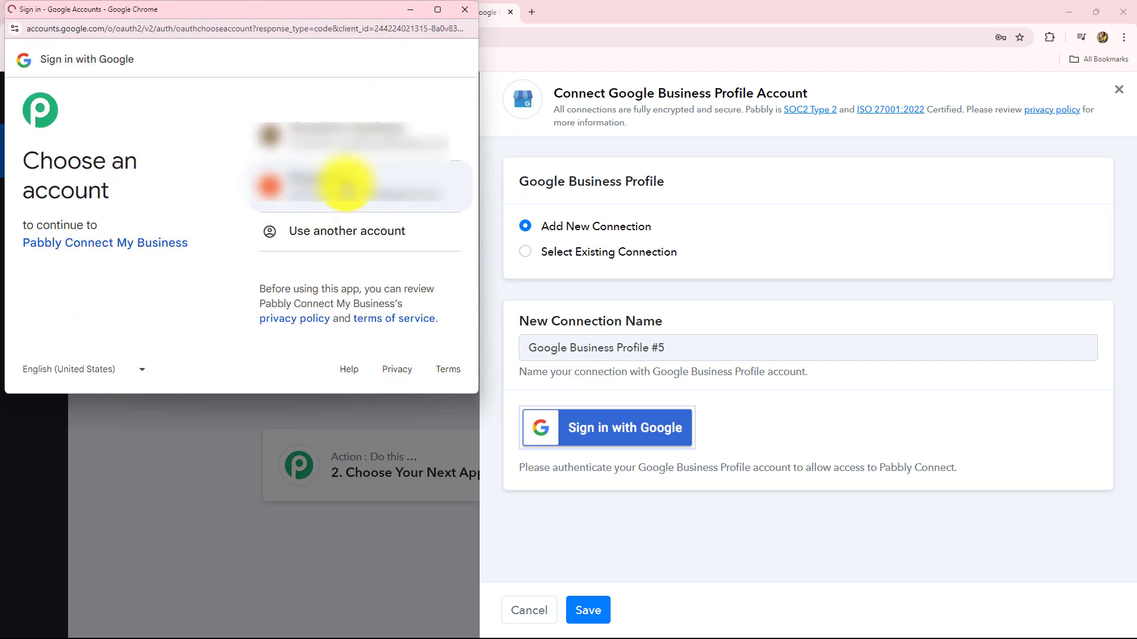
pyautogui.click(347, 188)
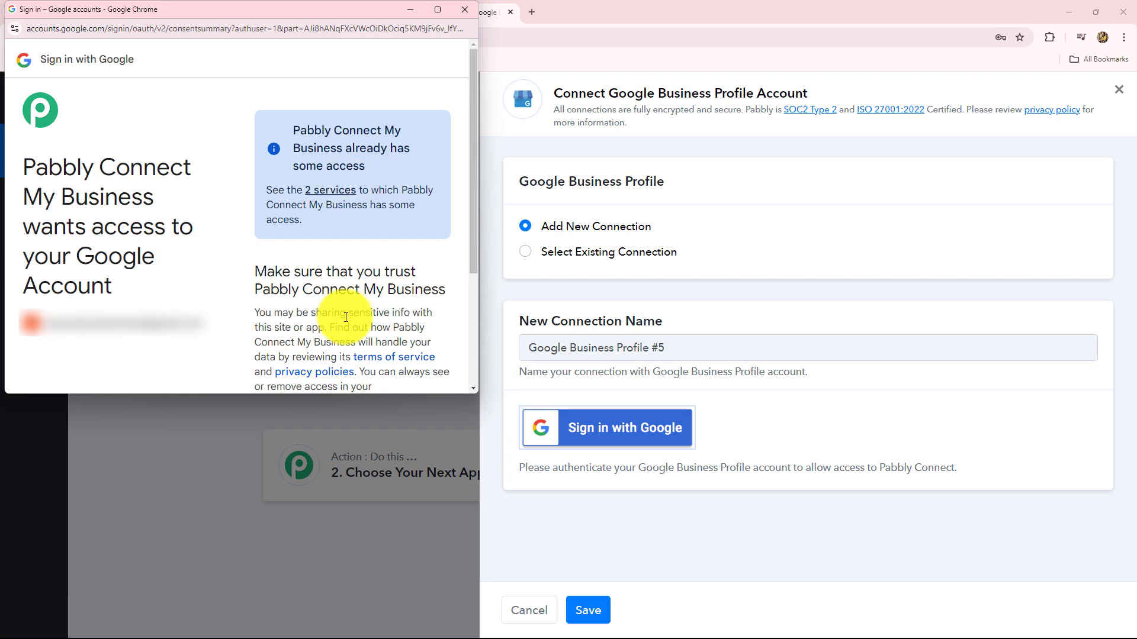
pyautogui.scroll(-3, 346, 317)
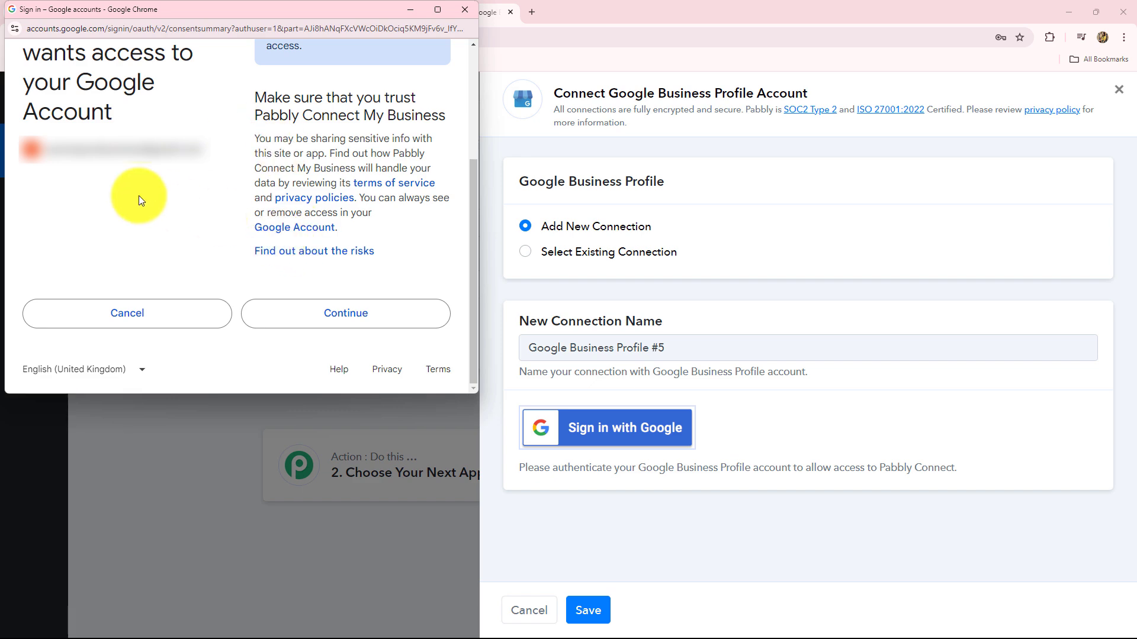
pyautogui.click(300, 326)
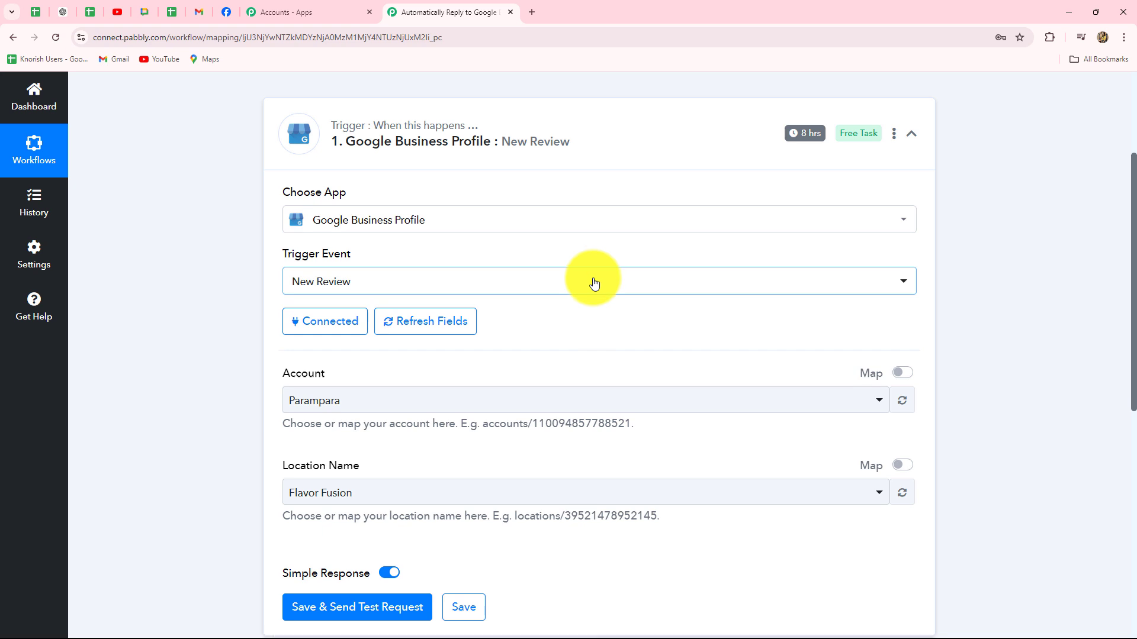
# Keep Parampara as the trigger's account and set its location name to Parampara.
pyautogui.scroll(-4, 592, 281)
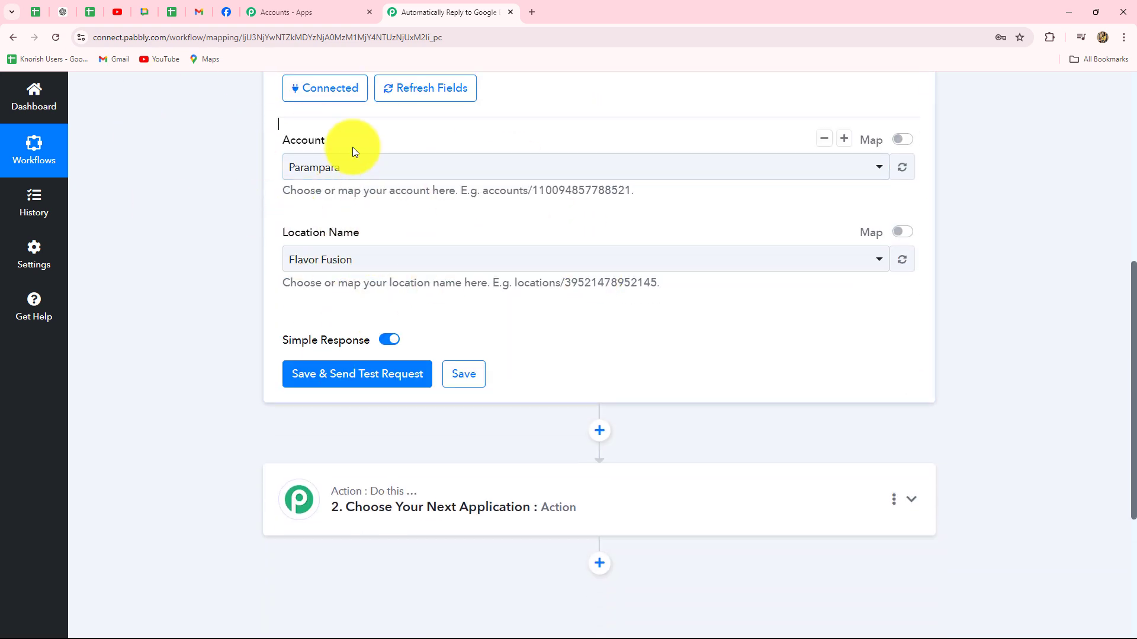
pyautogui.click(351, 173)
pyautogui.click(239, 252)
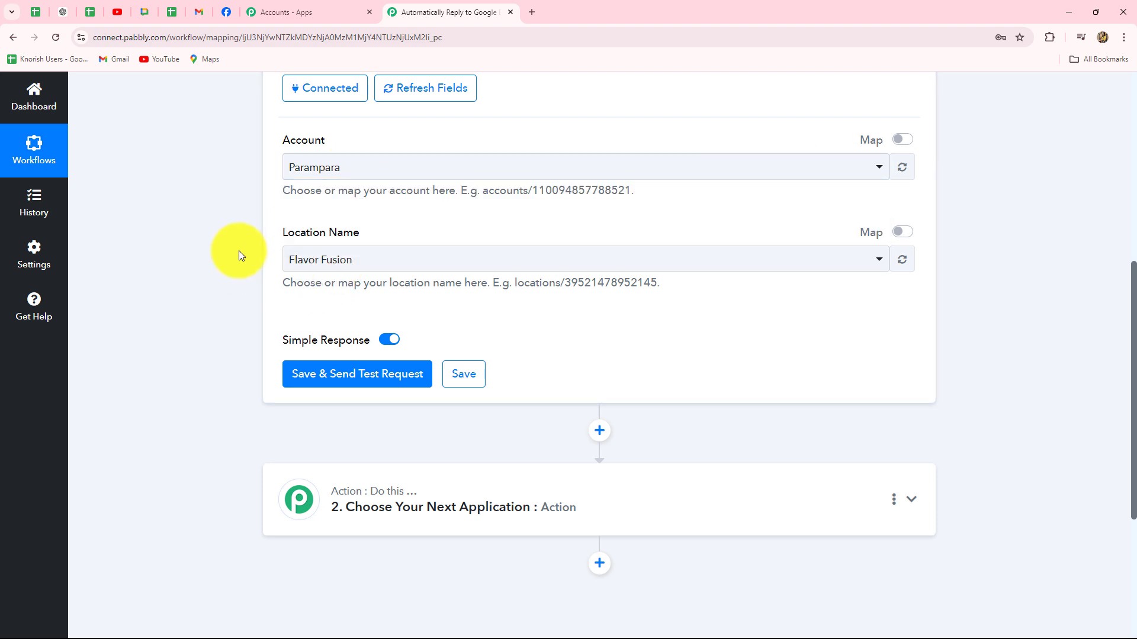
pyautogui.click(424, 257)
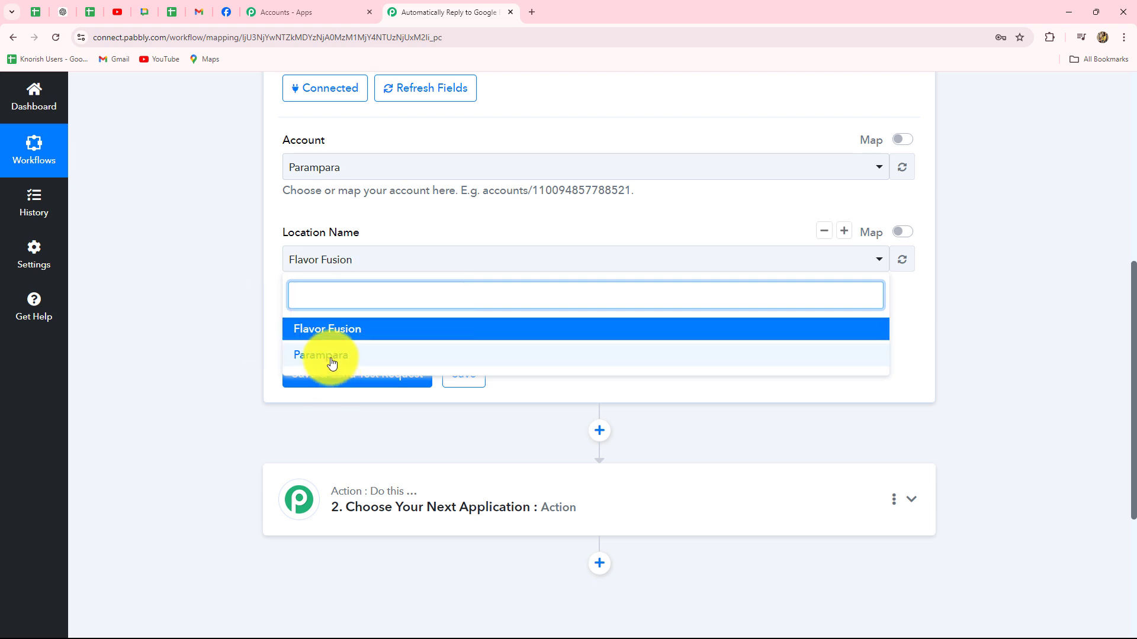
pyautogui.click(331, 361)
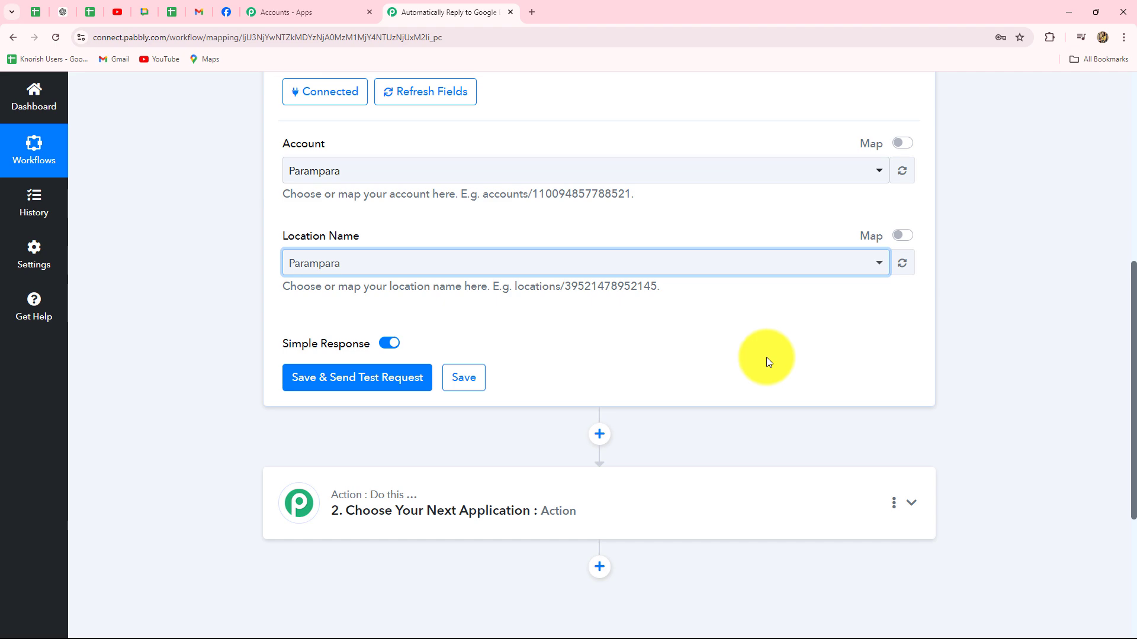
# Check the polling interval shown for the Google Business Profile trigger.
pyautogui.scroll(5, 766, 357)
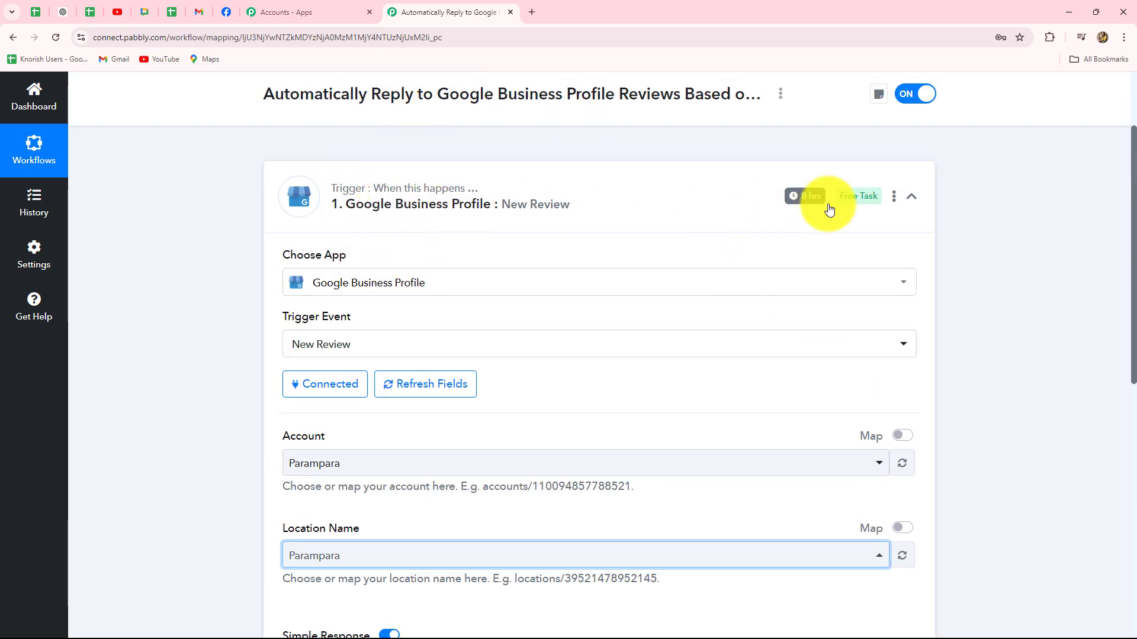
pyautogui.moveTo(803, 196)
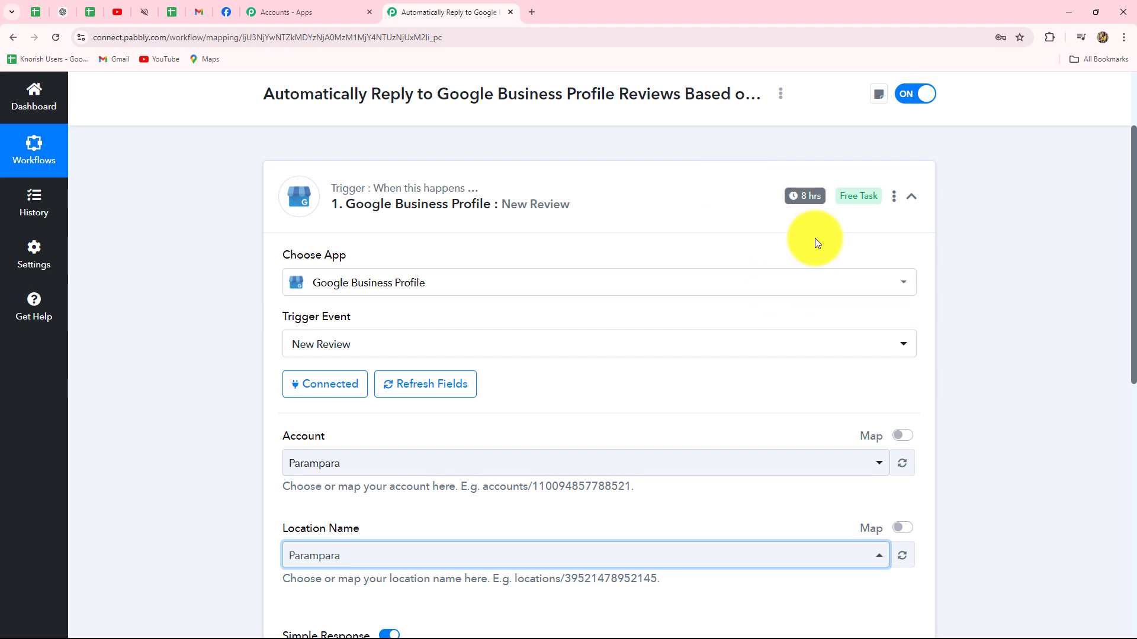
pyautogui.scroll(-9, 815, 238)
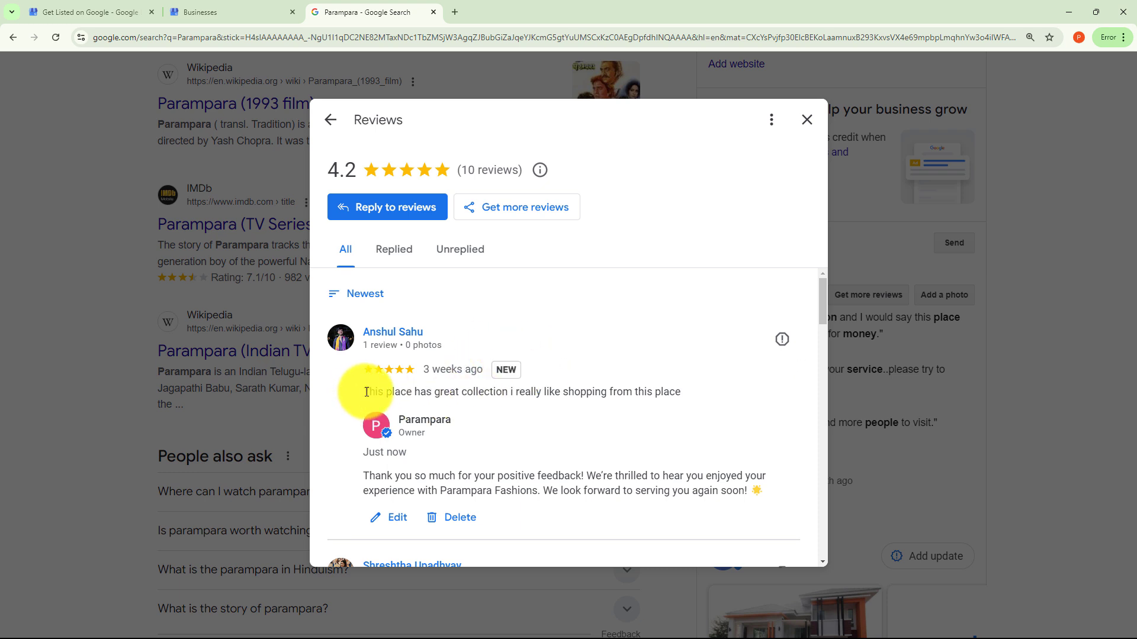
# Read the text of the newest customer review in Parampara's Google reviews.
pyautogui.moveTo(362, 393); pyautogui.dragTo(691, 393)
pyautogui.click(694, 391)
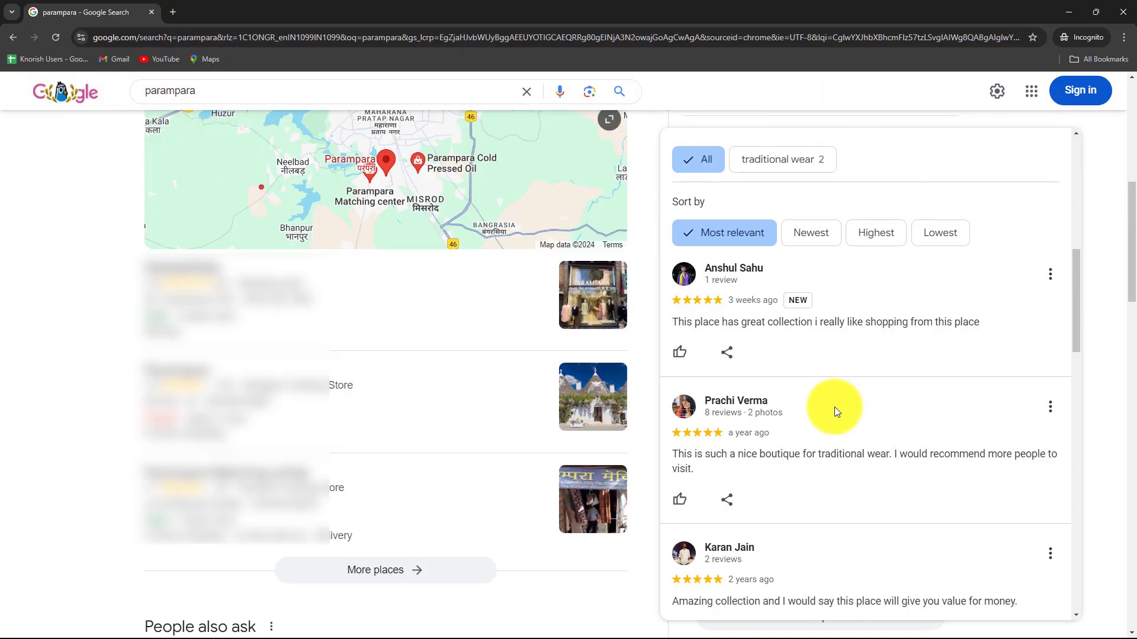
# Post a four-star Google review for Parampara reading "Wonderful Collection!!" and dismiss the Local Guides invitation.
pyautogui.scroll(3, 879, 464)
pyautogui.scroll(3, 879, 464)
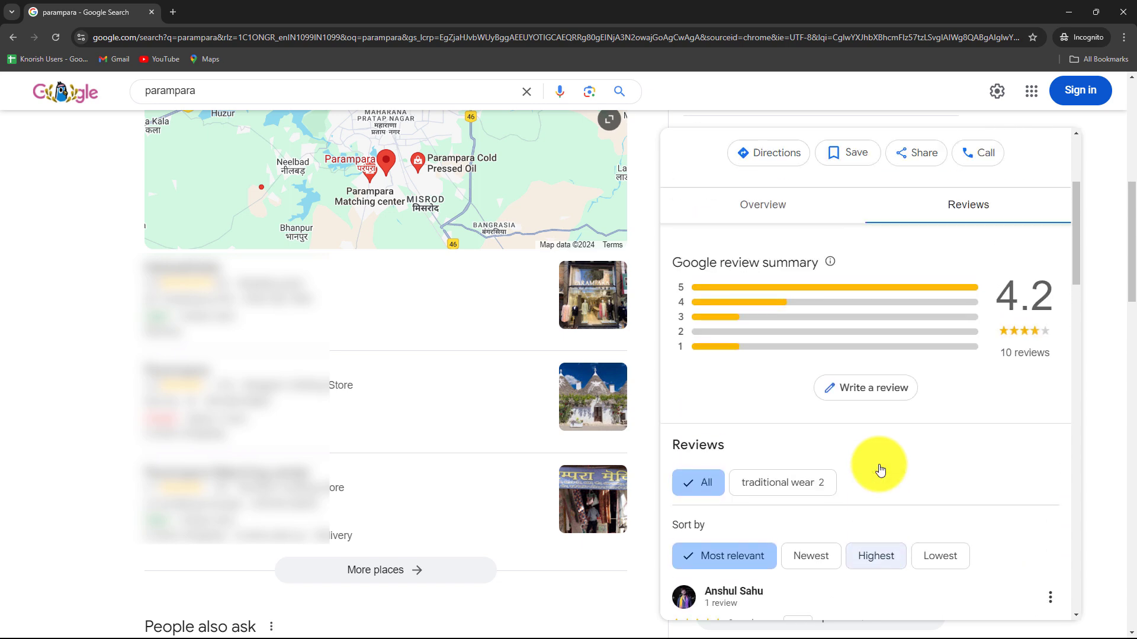
pyautogui.scroll(1, 879, 465)
pyautogui.click(879, 460)
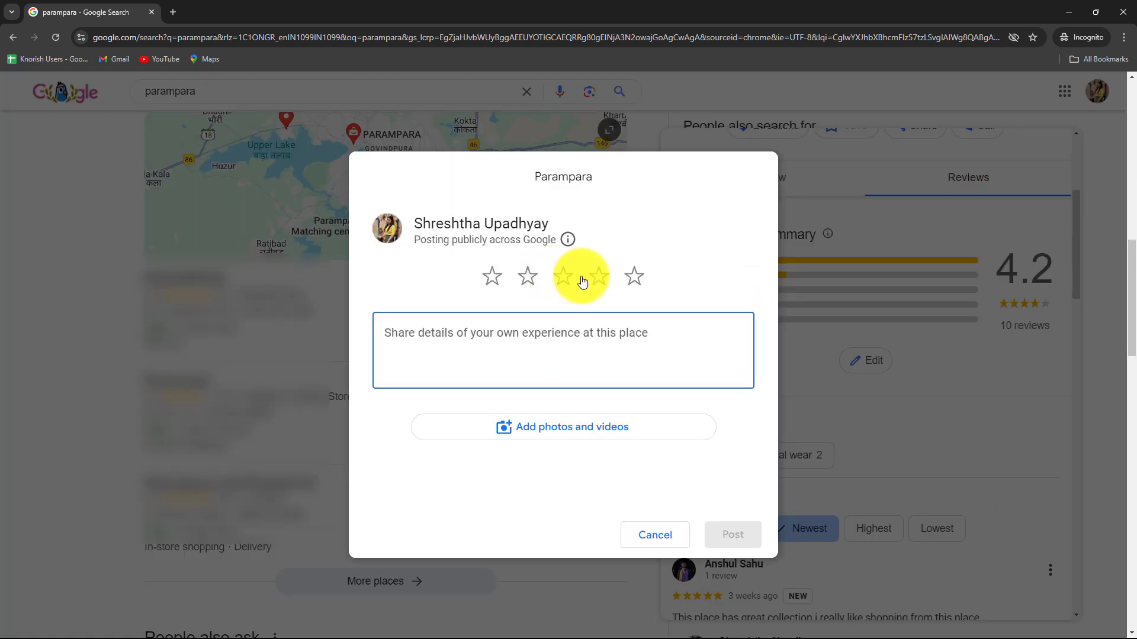
pyautogui.click(442, 335)
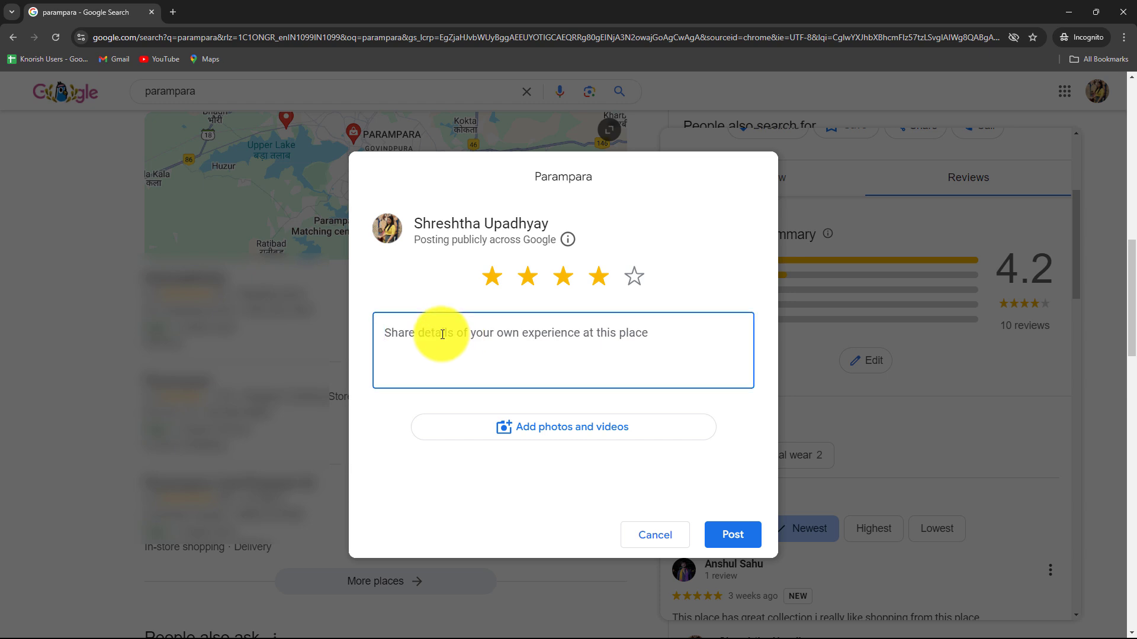
pyautogui.write('Wonderful Collection!!')
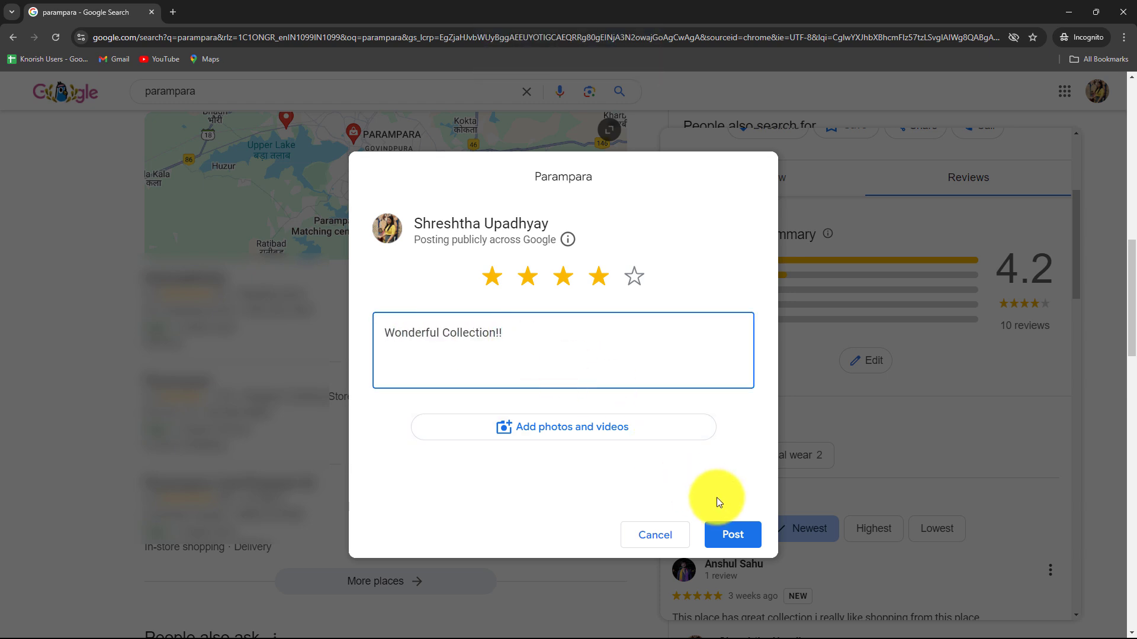
pyautogui.click(732, 539)
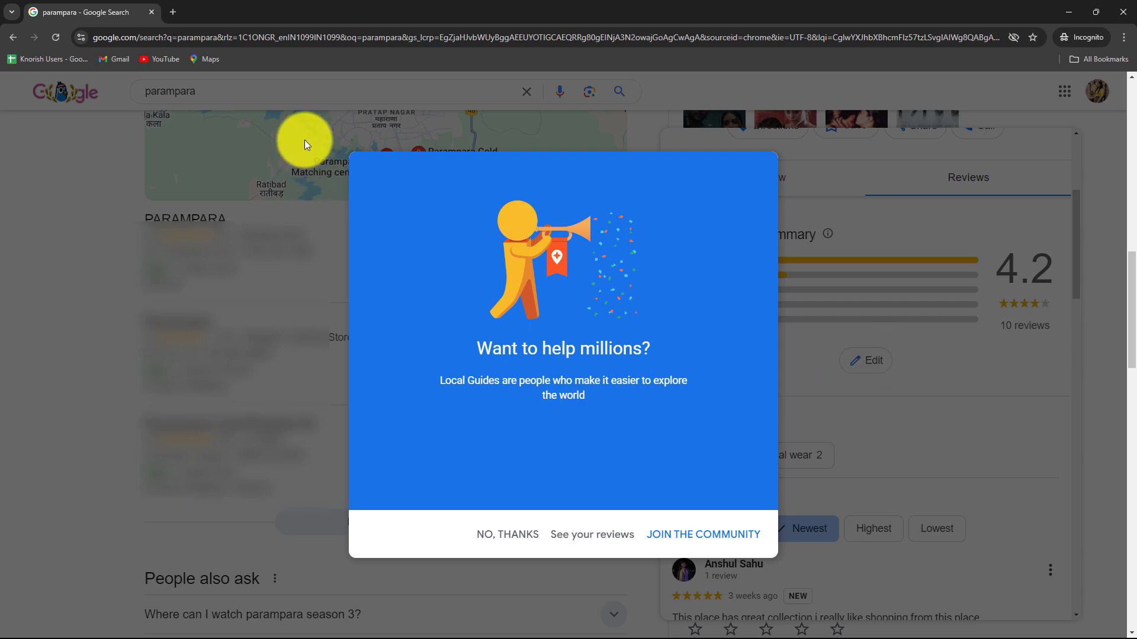
pyautogui.click(76, 141)
pyautogui.scroll(-3, 778, 423)
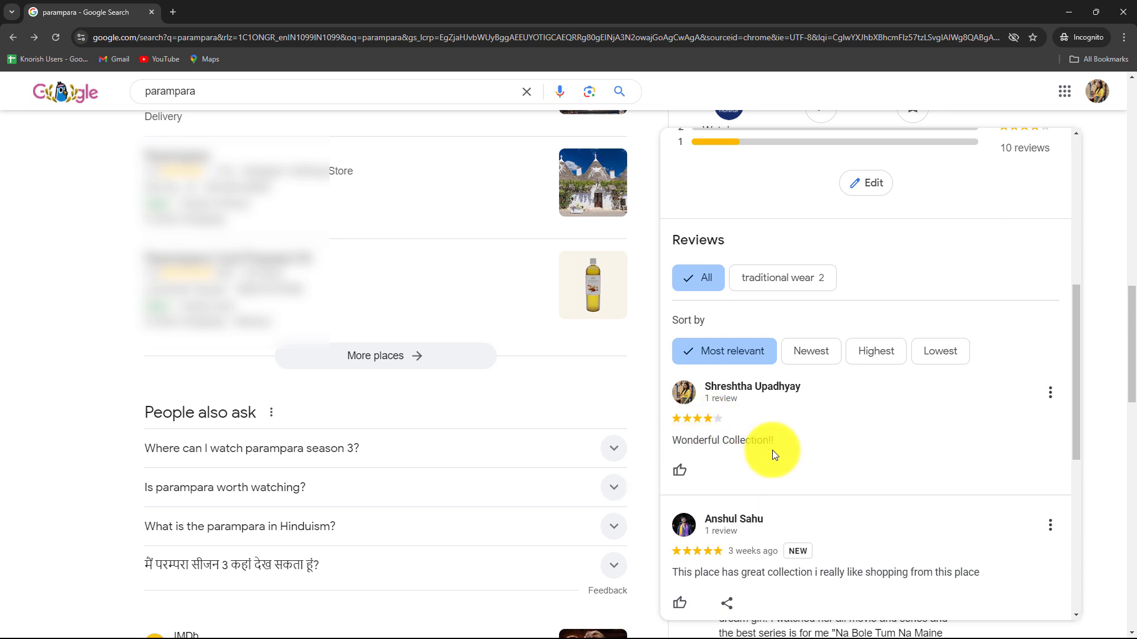
# Switch back to the Pabbly Connect workflow, then save the New Review trigger and send its test request.
pyautogui.click(1068, 11)
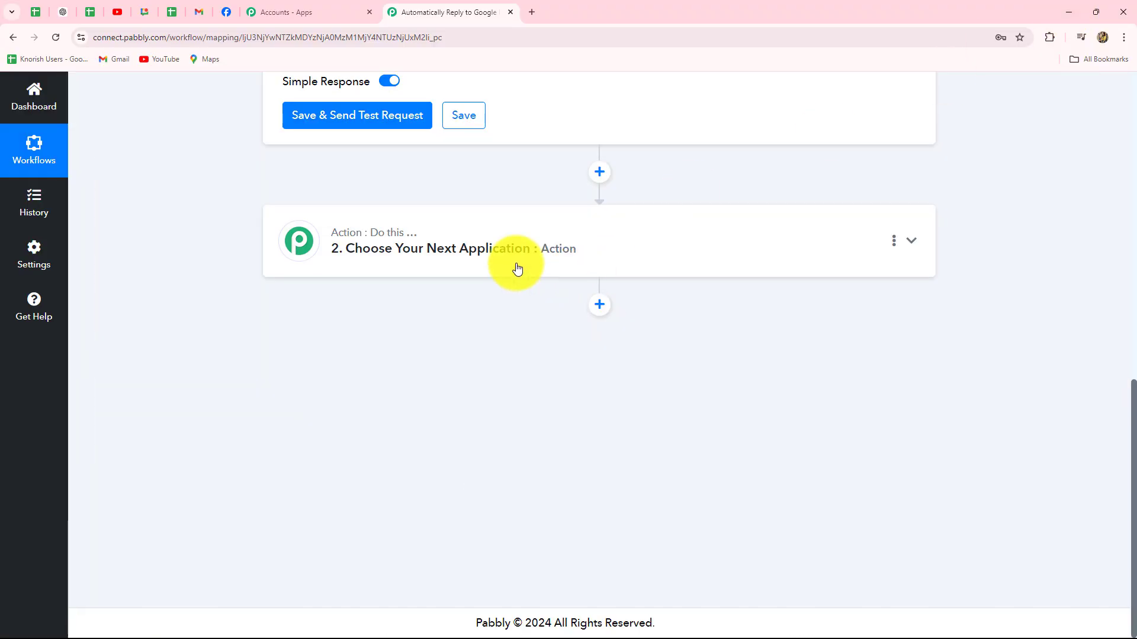
pyautogui.scroll(4, 495, 375)
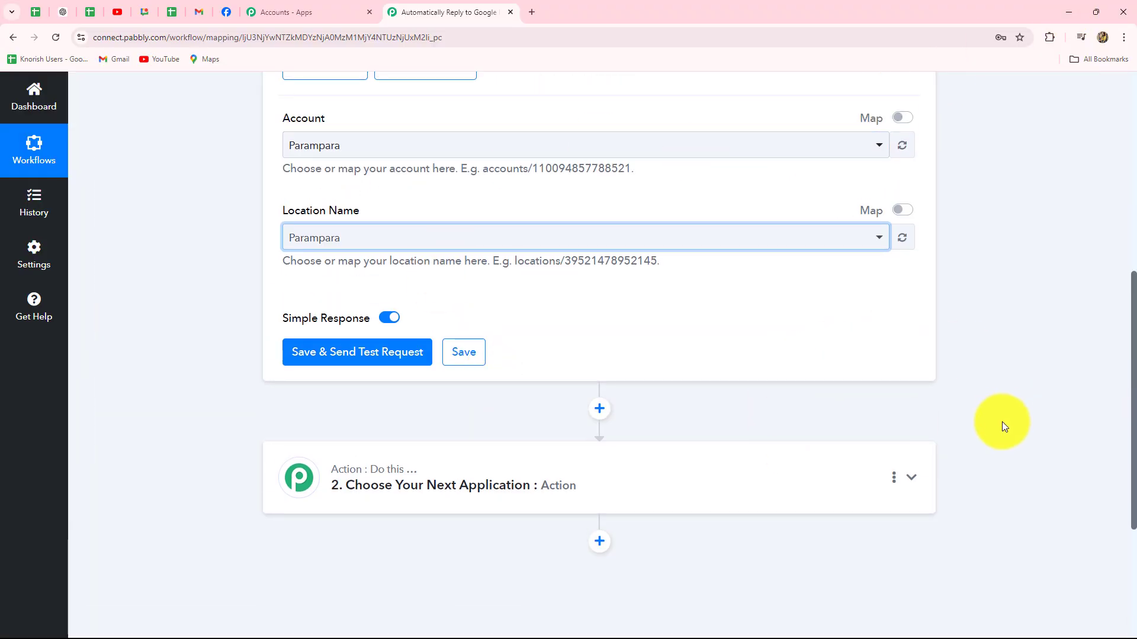
pyautogui.click(363, 354)
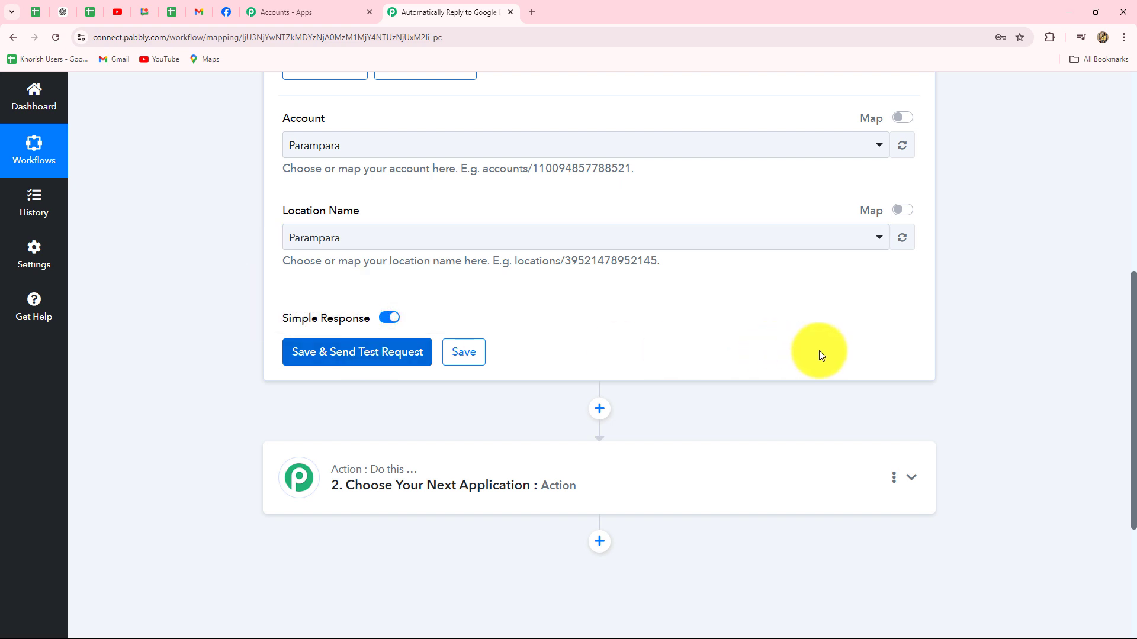
pyautogui.click(313, 353)
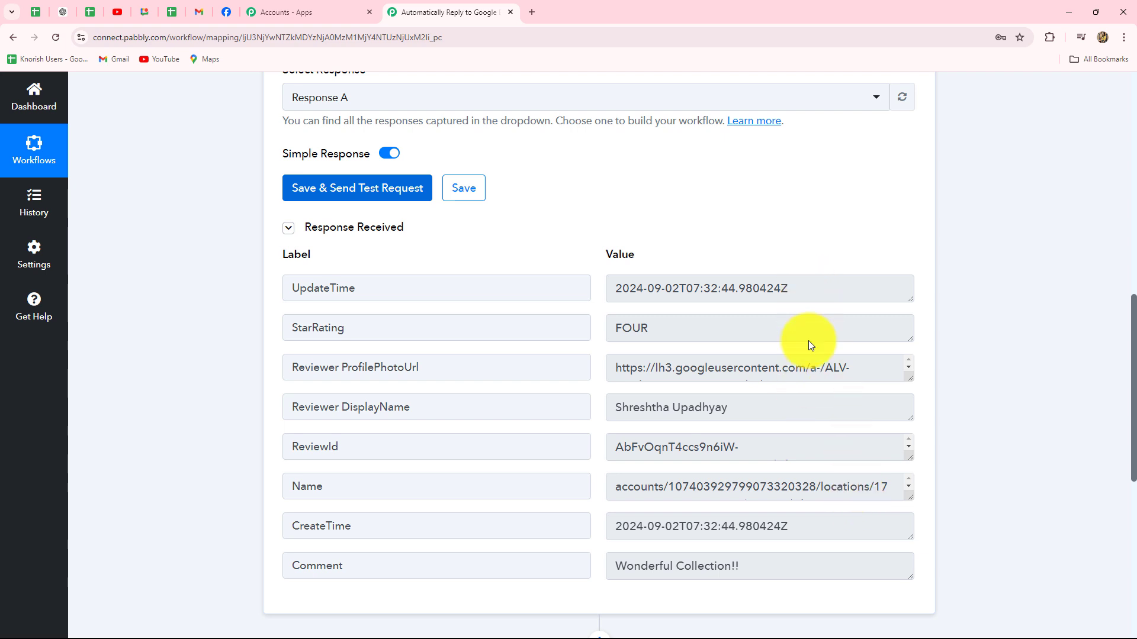
# Examine the review details captured in the trigger response, from UpdateTime and reviewer fields through CreateTime and Comment.
pyautogui.moveTo(823, 288); pyautogui.dragTo(619, 287)
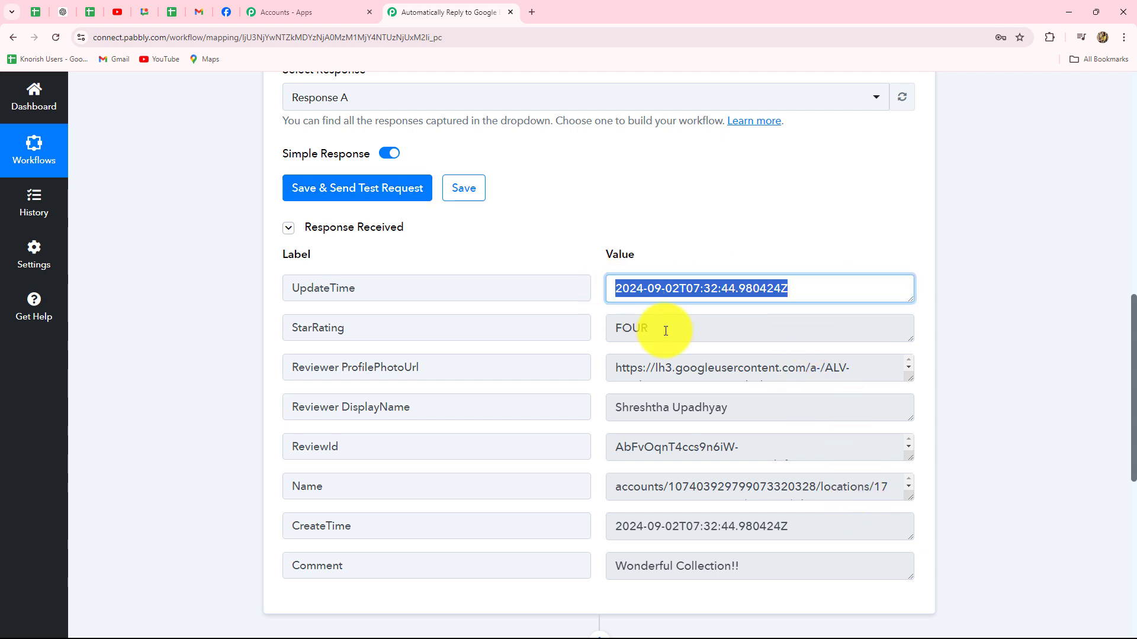
pyautogui.moveTo(690, 336); pyautogui.dragTo(761, 378)
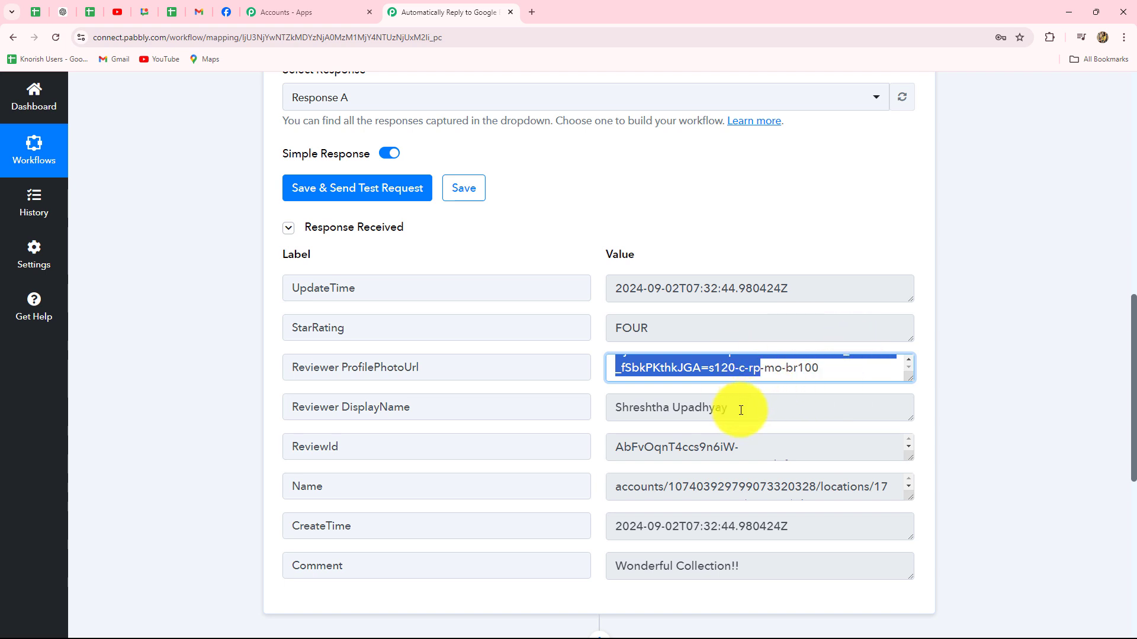
pyautogui.moveTo(739, 408); pyautogui.dragTo(607, 407)
pyautogui.scroll(-2, 814, 455)
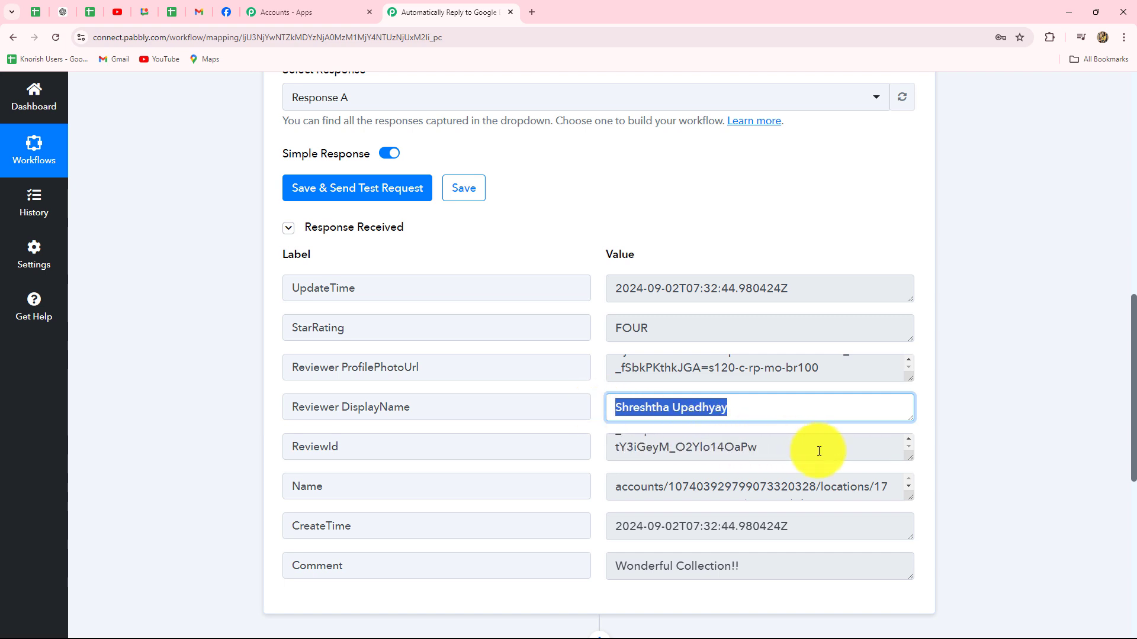
pyautogui.scroll(-2, 792, 350)
pyautogui.scroll(-1, 790, 348)
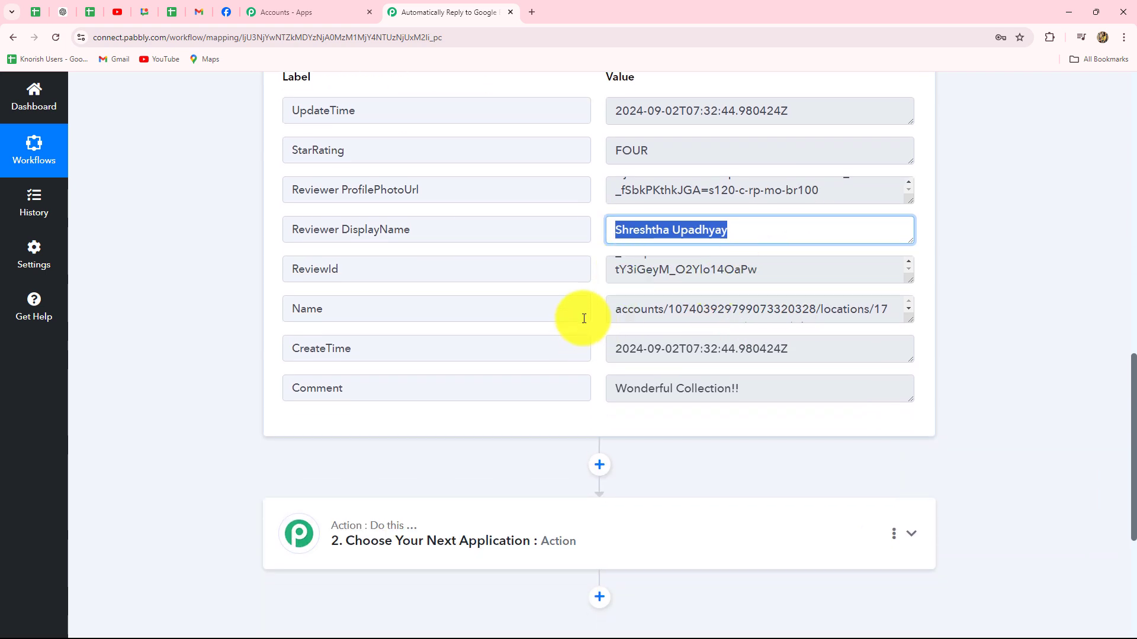
pyautogui.moveTo(608, 310); pyautogui.dragTo(833, 345)
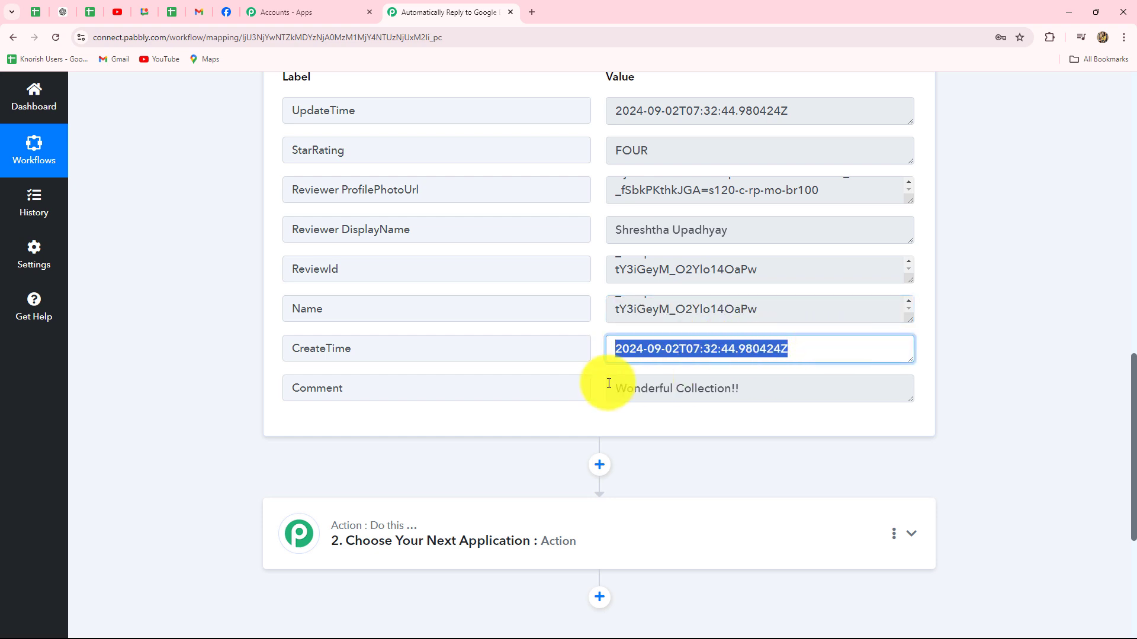
pyautogui.moveTo(608, 394); pyautogui.dragTo(802, 393)
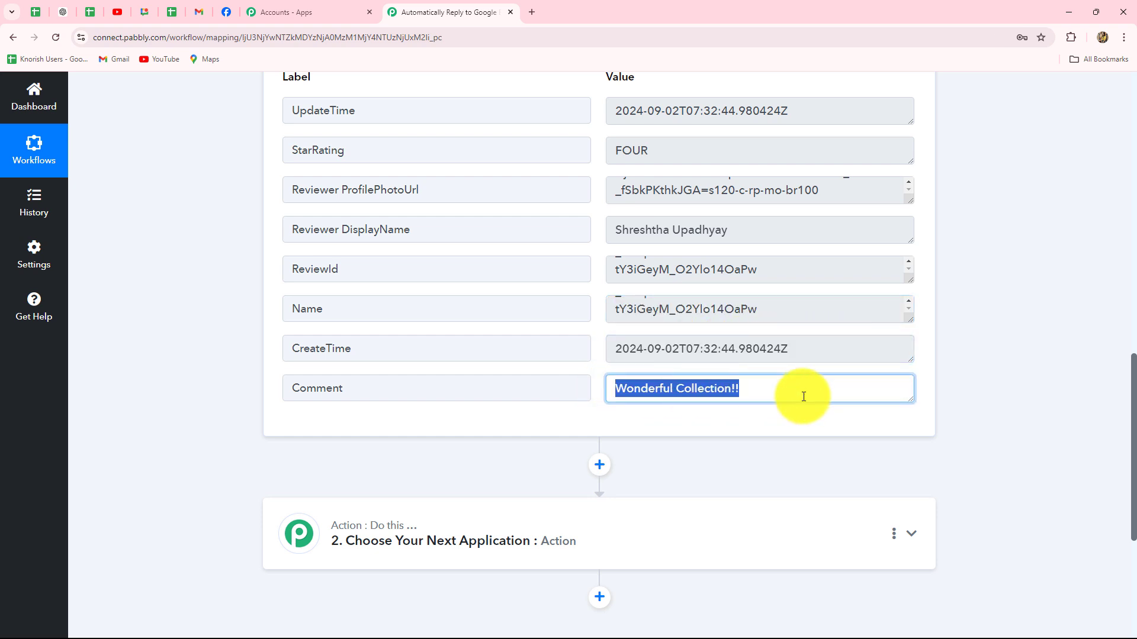
# Look over the whole trigger setup again and check the StarRating value in its response.
pyautogui.scroll(15, 1134, 399)
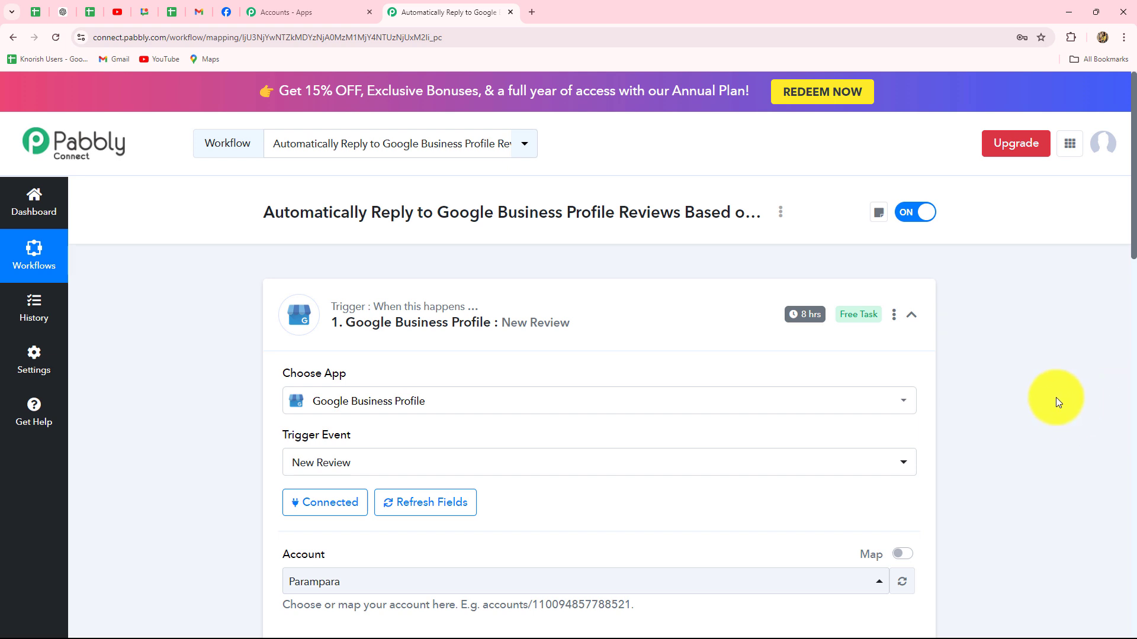
pyautogui.scroll(-4, 1056, 398)
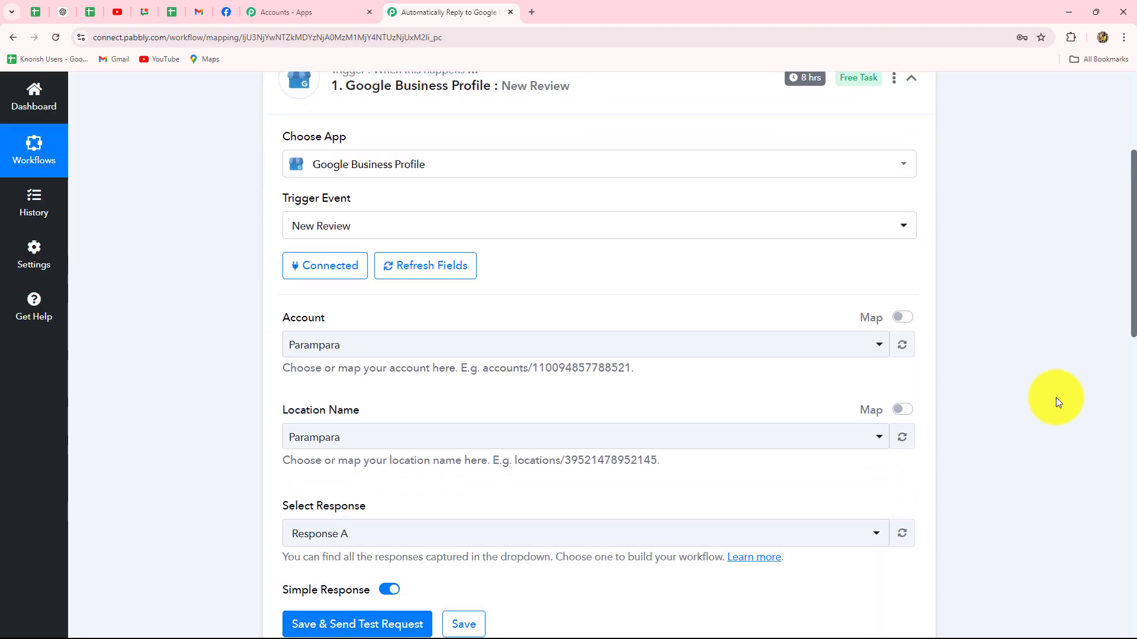
pyautogui.scroll(-7, 1057, 396)
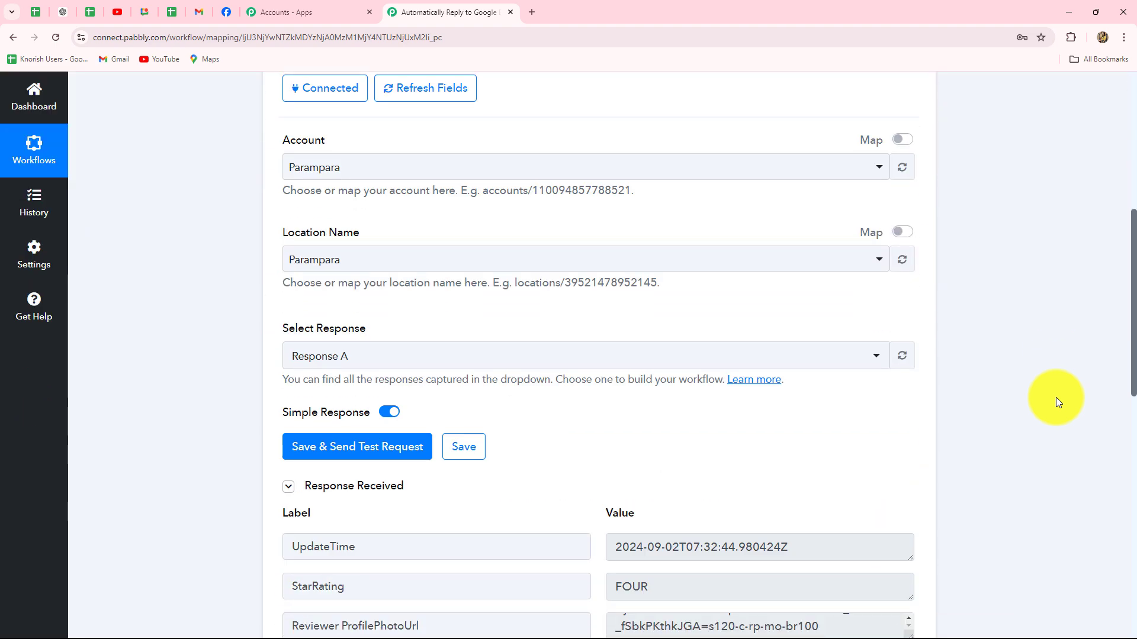
pyautogui.scroll(-4, 1056, 396)
pyautogui.scroll(10, 1056, 397)
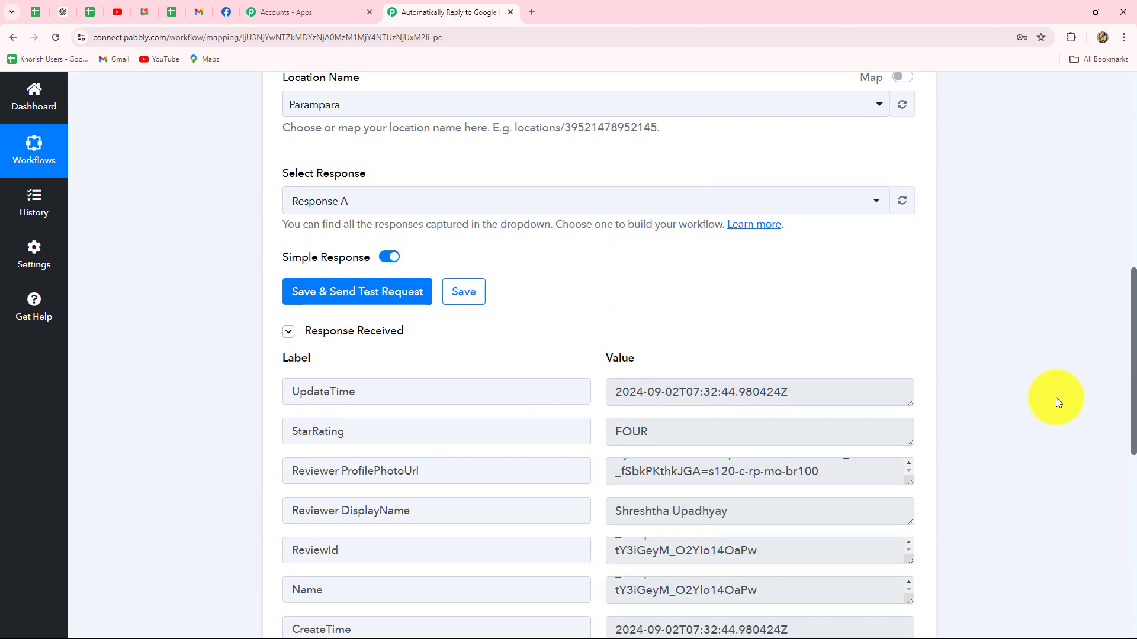
pyautogui.scroll(-5, 1056, 398)
pyautogui.scroll(-4, 792, 350)
pyautogui.scroll(5, 790, 339)
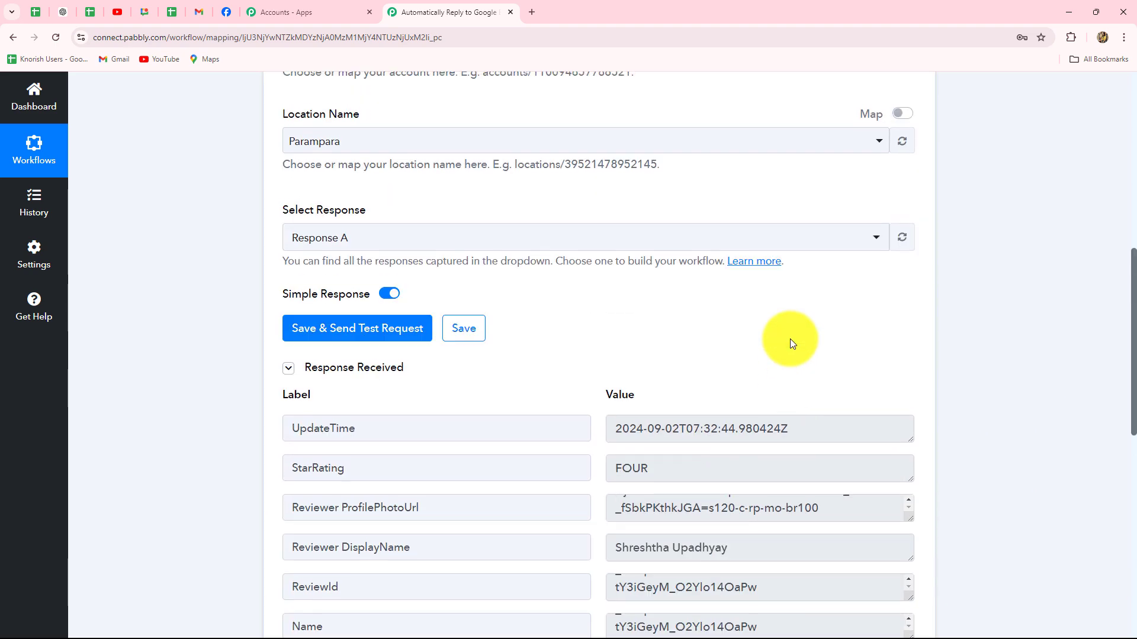
pyautogui.scroll(-2, 790, 339)
pyautogui.moveTo(683, 354); pyautogui.dragTo(527, 356)
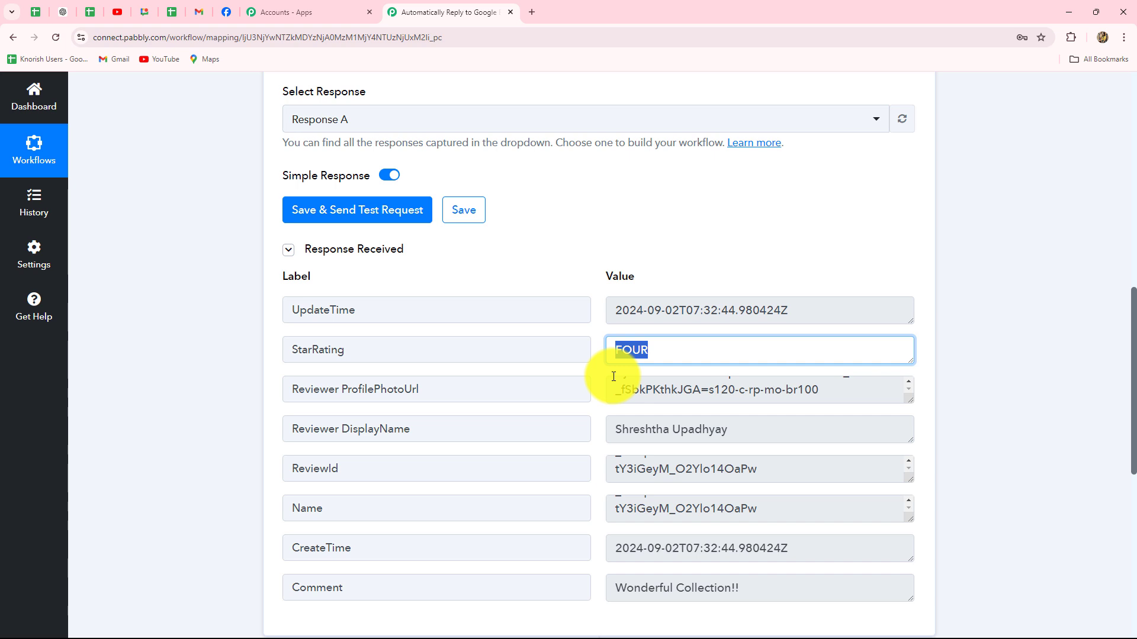
# Set the workflow's action app to Router (Pabbly) with the Conditionally Run event and connect it.
pyautogui.scroll(-7, 1040, 329)
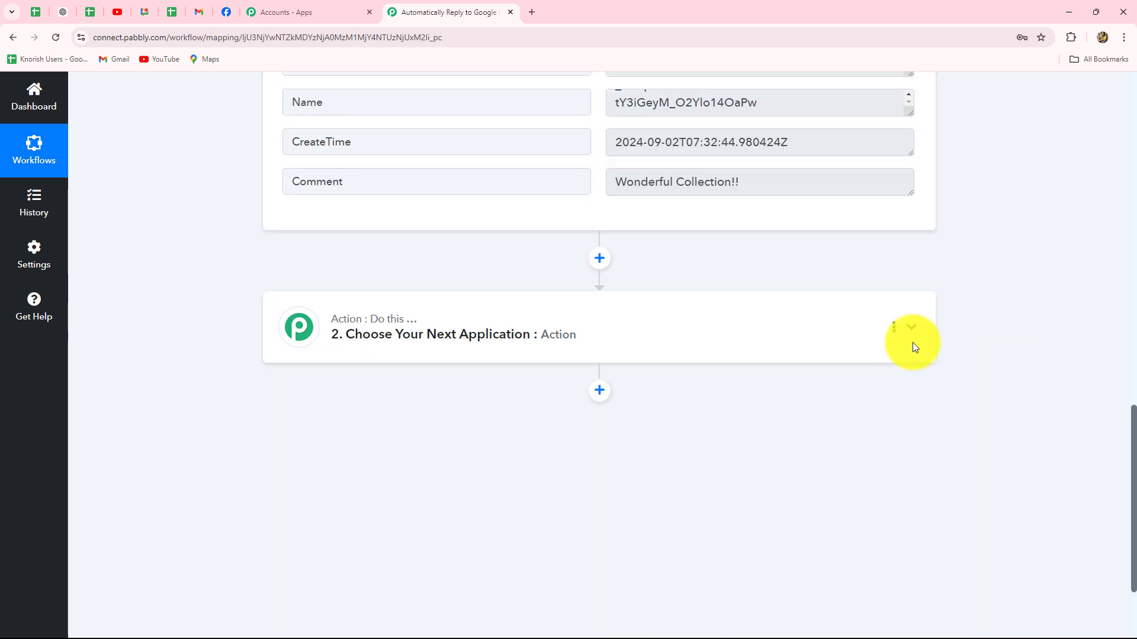
pyautogui.click(909, 338)
pyautogui.scroll(4, 134, 349)
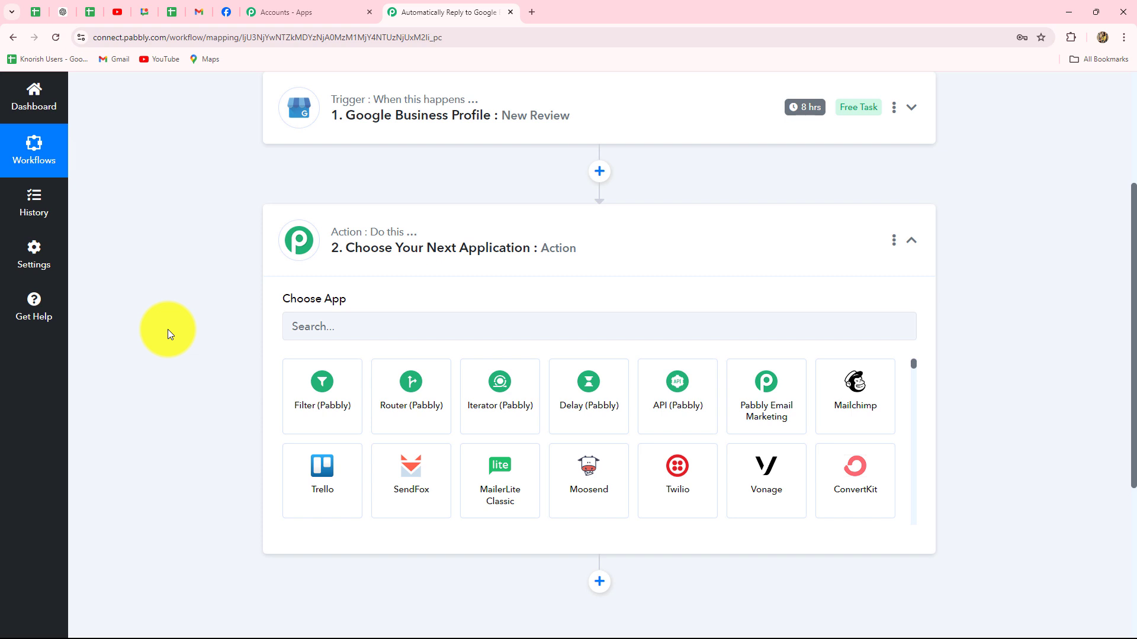
pyautogui.click(422, 421)
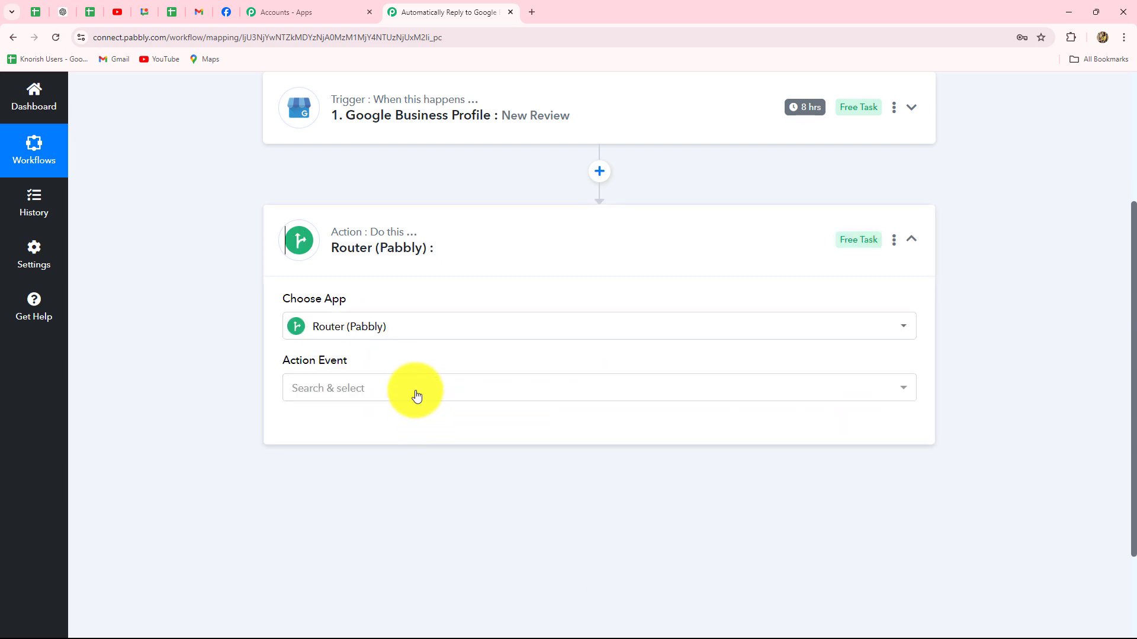
pyautogui.click(414, 393)
pyautogui.click(371, 467)
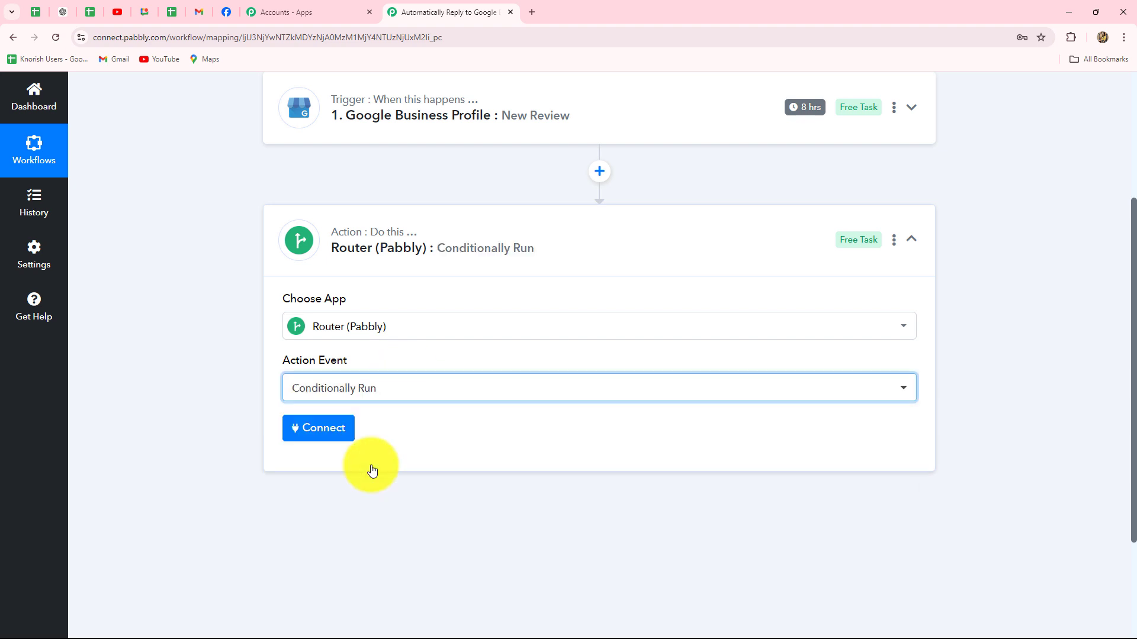
pyautogui.click(329, 431)
pyautogui.scroll(-3, 421, 456)
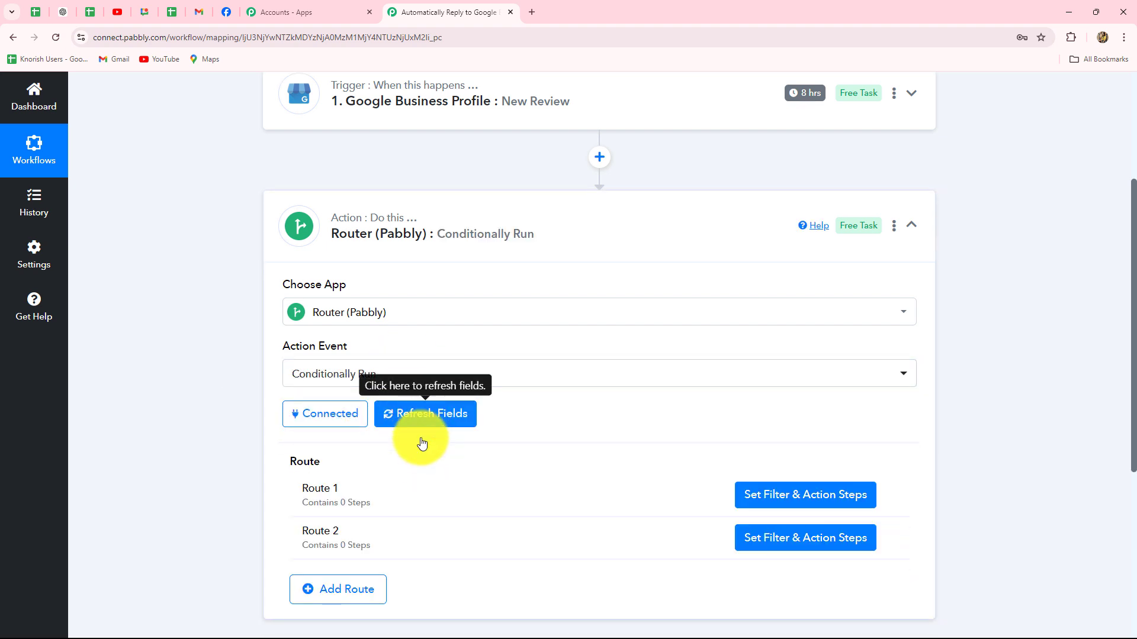
# Open the filter and action steps of Route 1 and set the filter condition's label to StarRating from the New Review trigger.
pyautogui.scroll(2, 208, 291)
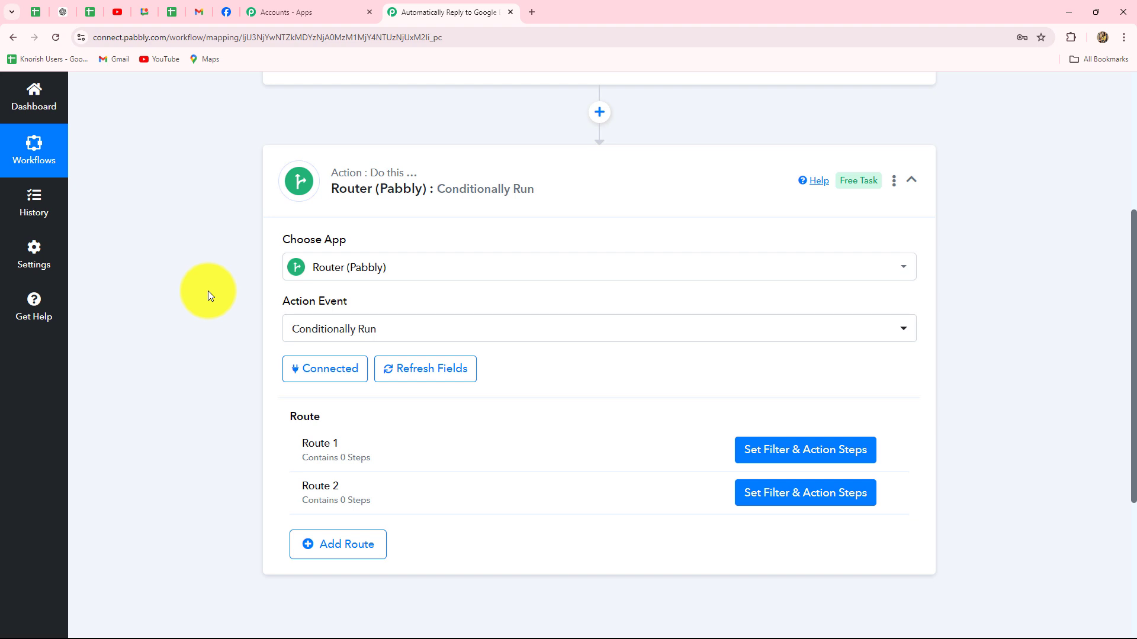
pyautogui.scroll(-2, 355, 325)
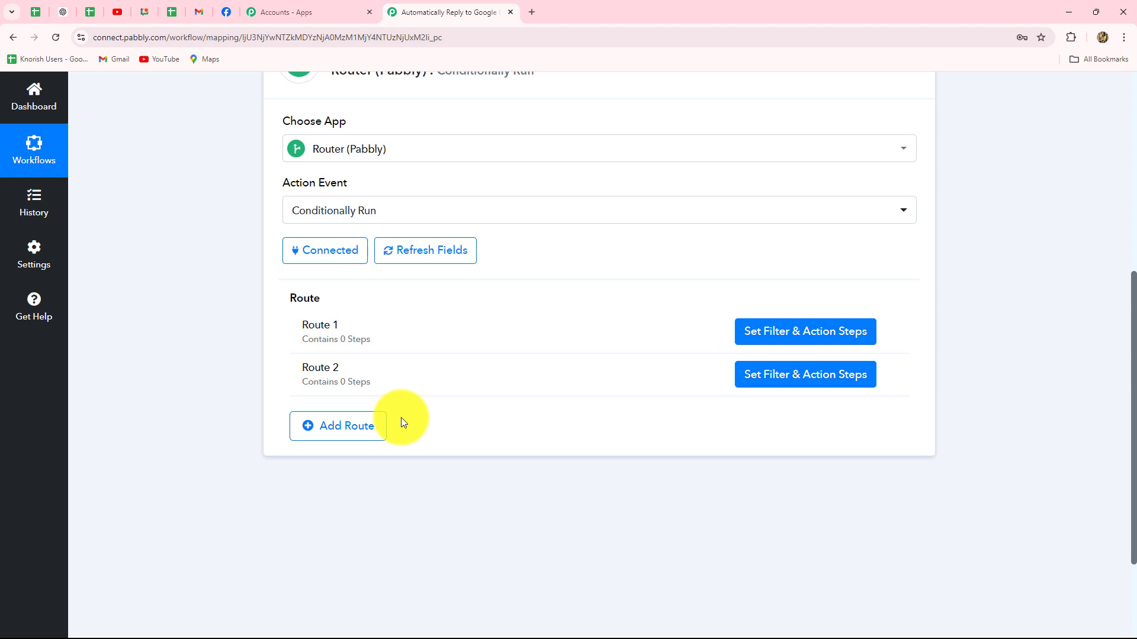
pyautogui.scroll(-1, 467, 454)
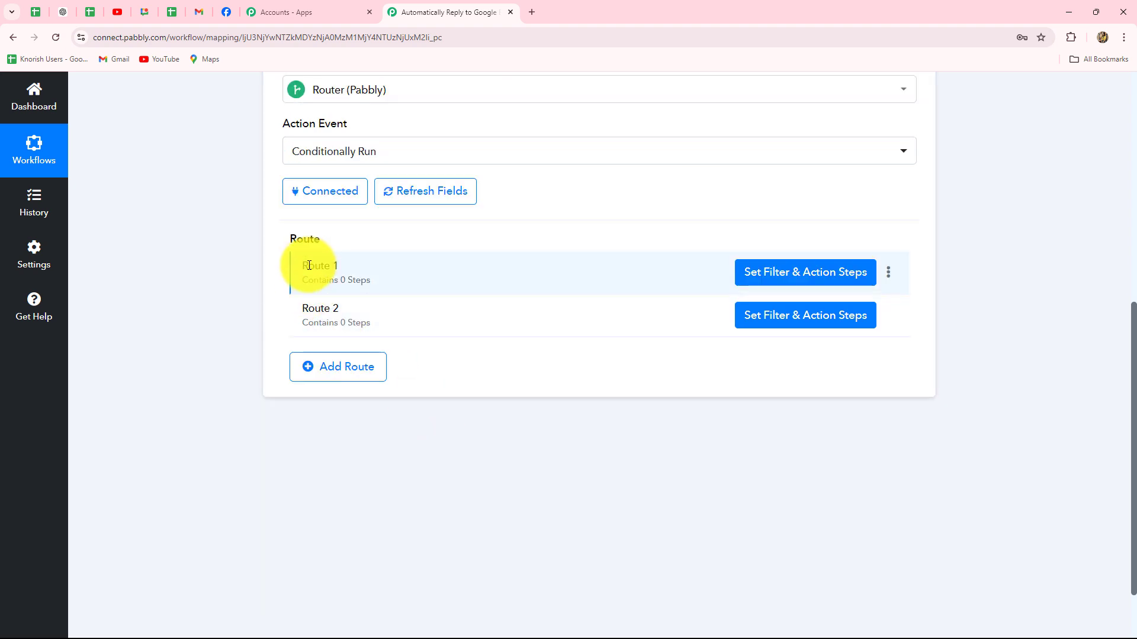
pyautogui.click(777, 277)
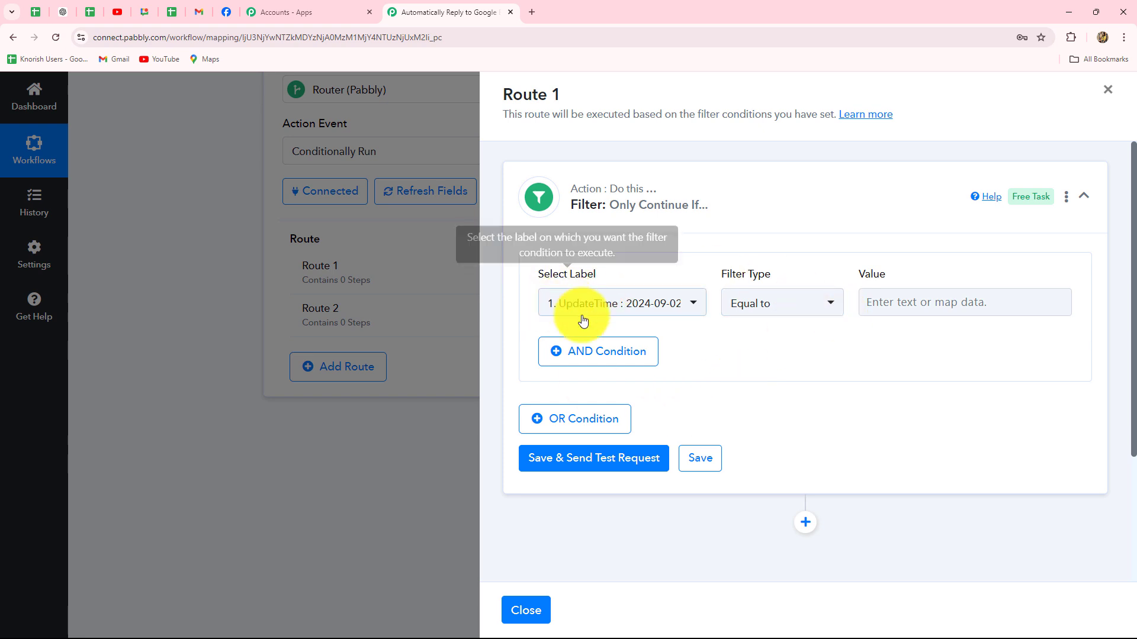
pyautogui.click(664, 305)
pyautogui.click(681, 367)
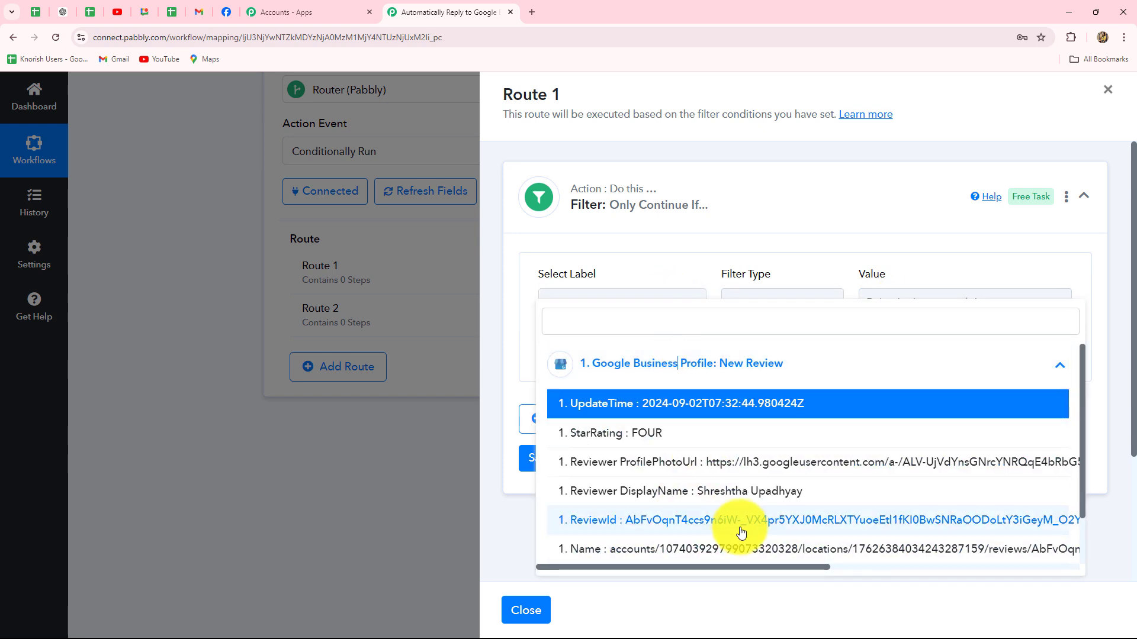
pyautogui.click(647, 436)
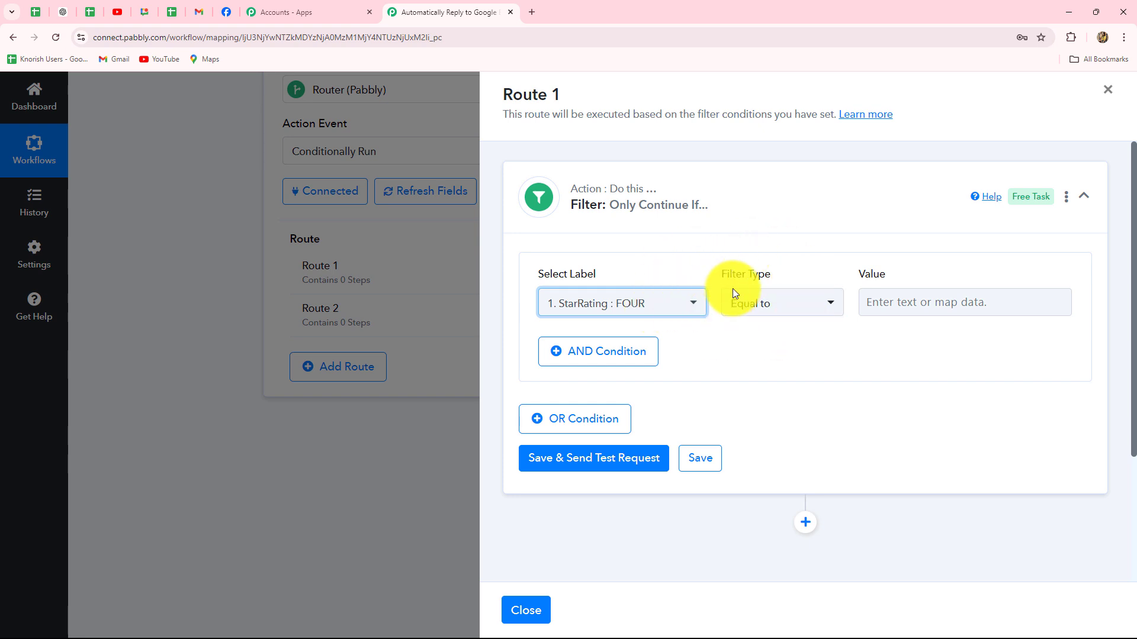
# Set the StarRating condition to Greater than 3, and save the filter with a test request.
pyautogui.click(758, 304)
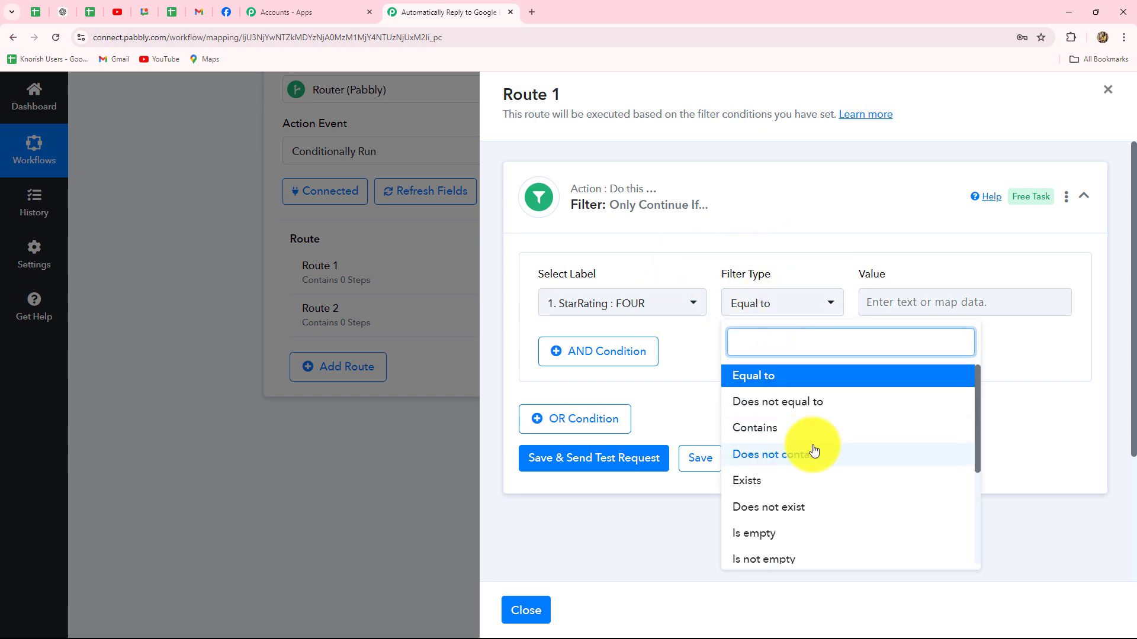
pyautogui.scroll(-3, 813, 450)
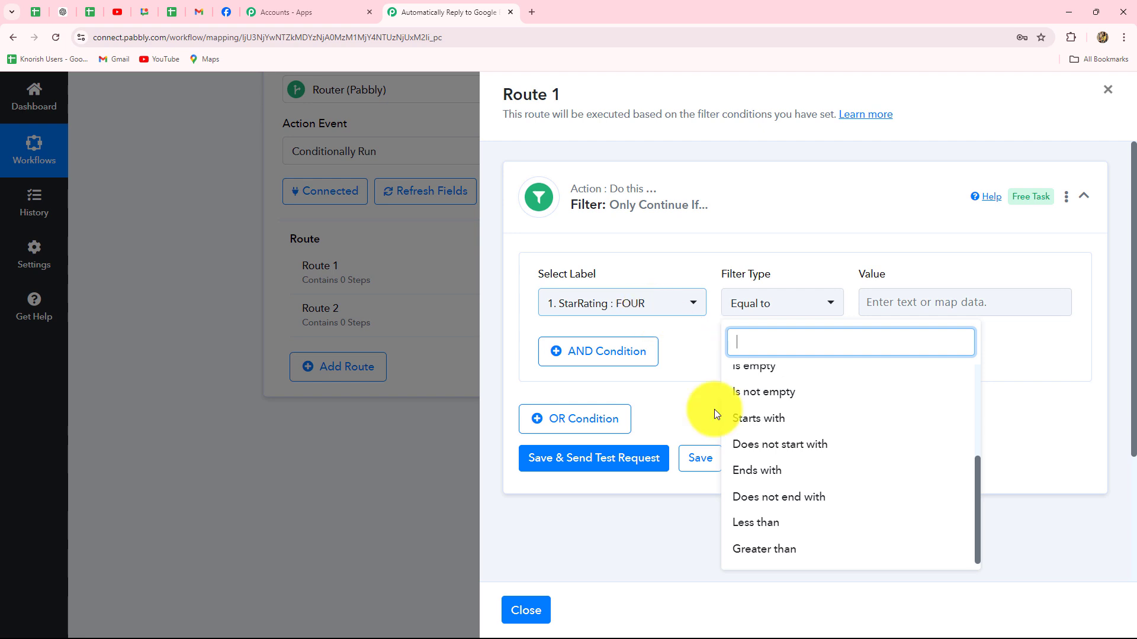
pyautogui.click(769, 556)
pyautogui.click(885, 298)
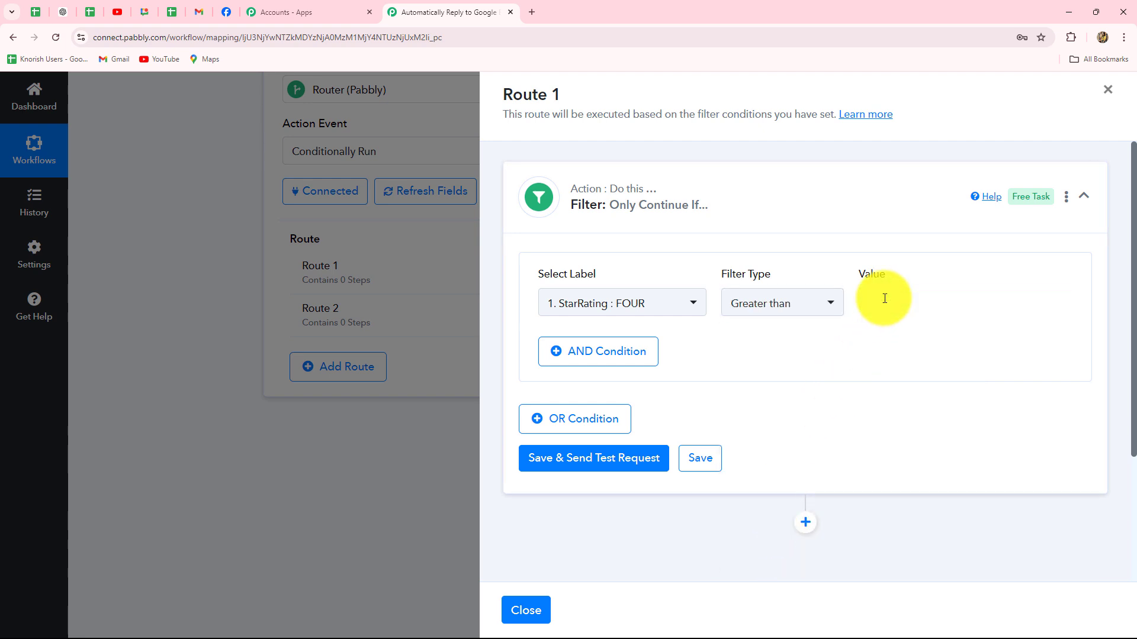
pyautogui.press('capslock')
pyautogui.write('3')
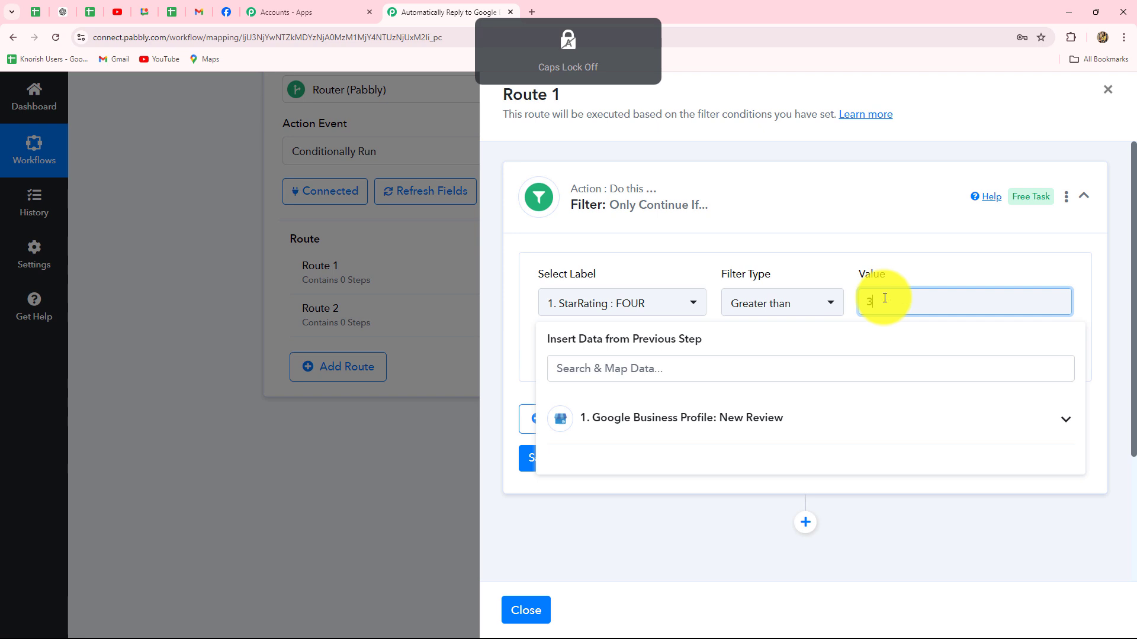
pyautogui.click(774, 229)
pyautogui.scroll(-1, 612, 448)
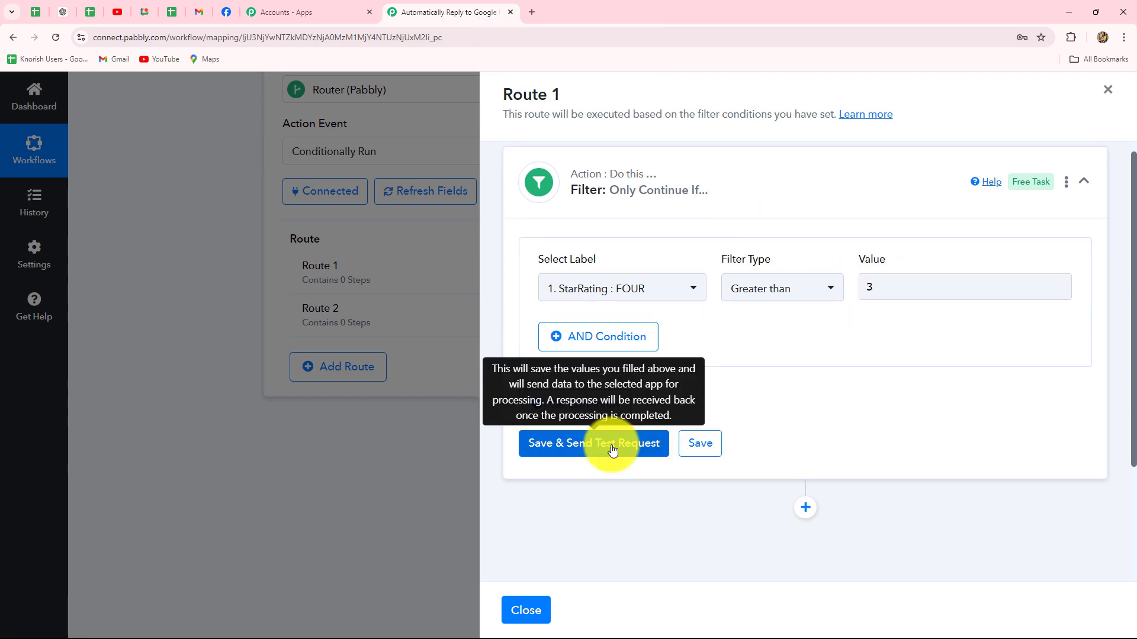
pyautogui.click(612, 448)
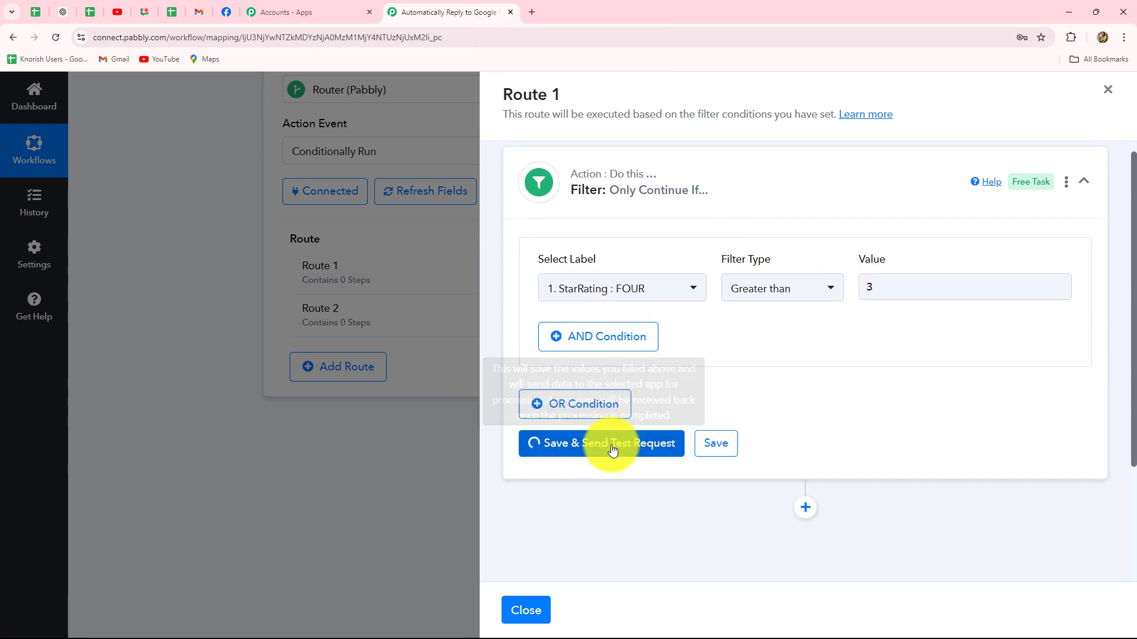
# Check the message in the filter's test response and review the StarRating condition it was tested against.
pyautogui.moveTo(974, 428); pyautogui.dragTo(814, 428)
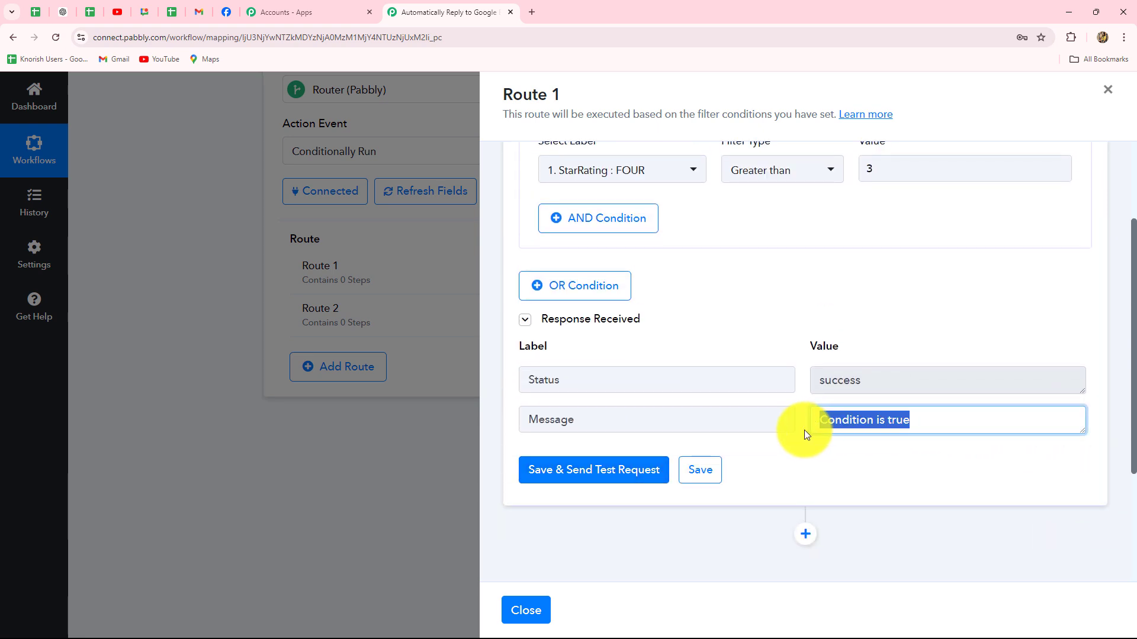
pyautogui.scroll(1, 704, 300)
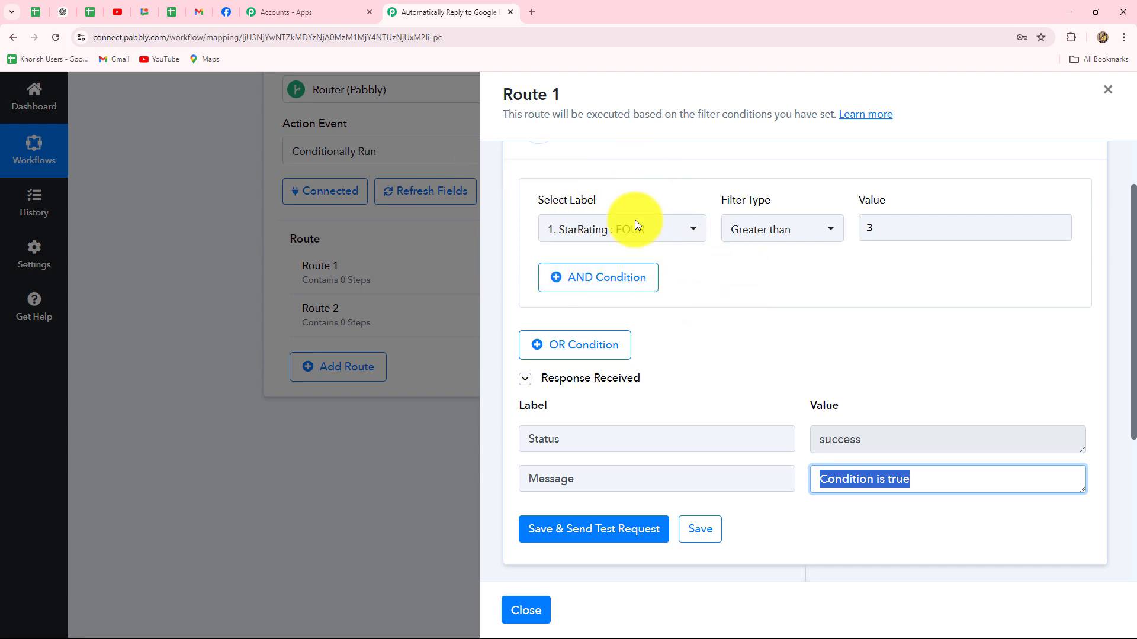
pyautogui.click(892, 229)
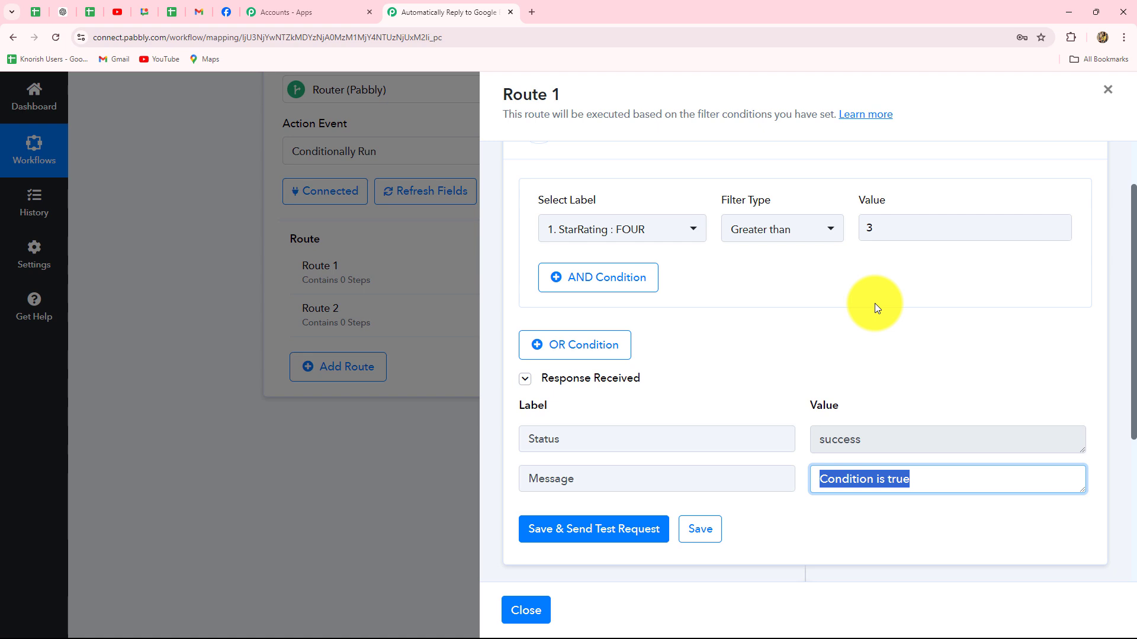
pyautogui.scroll(-4, 889, 355)
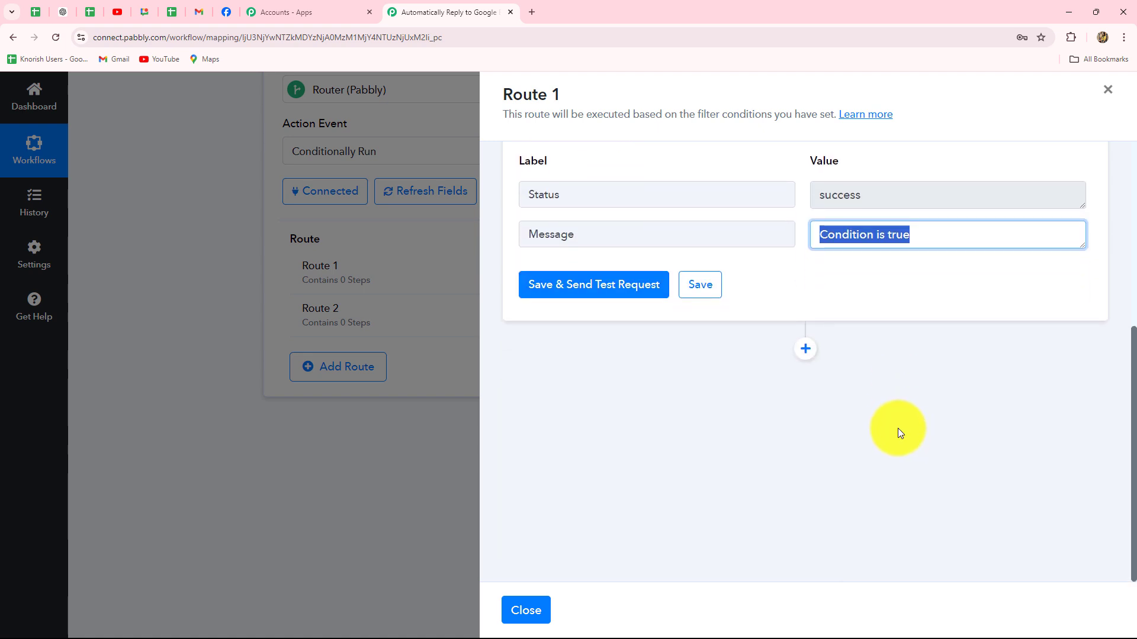
pyautogui.scroll(4, 897, 434)
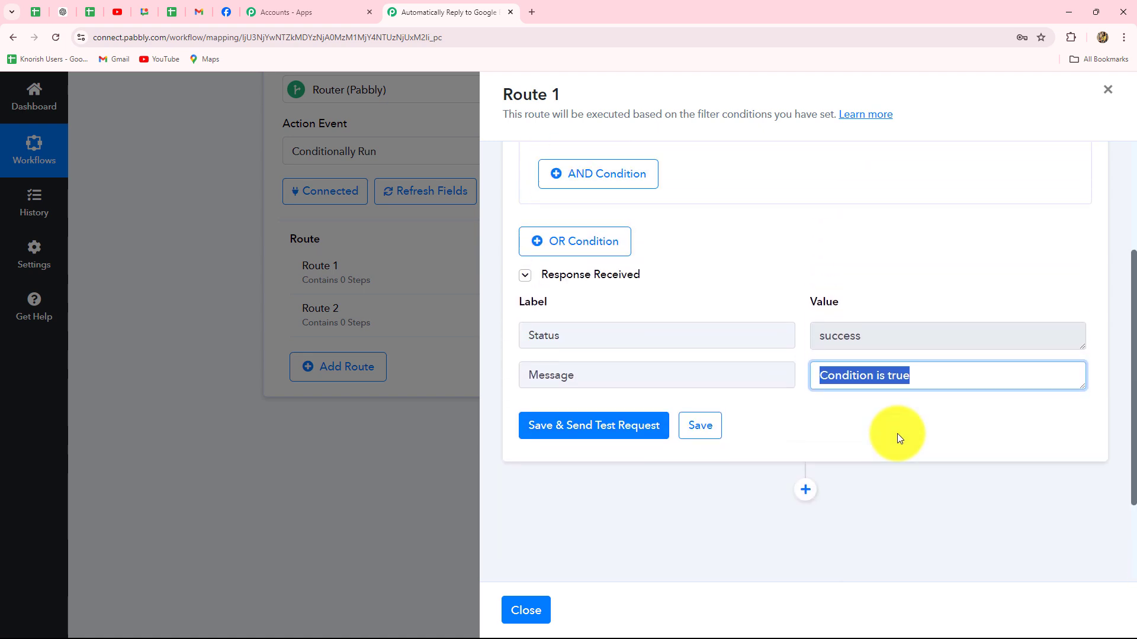
pyautogui.scroll(-4, 929, 318)
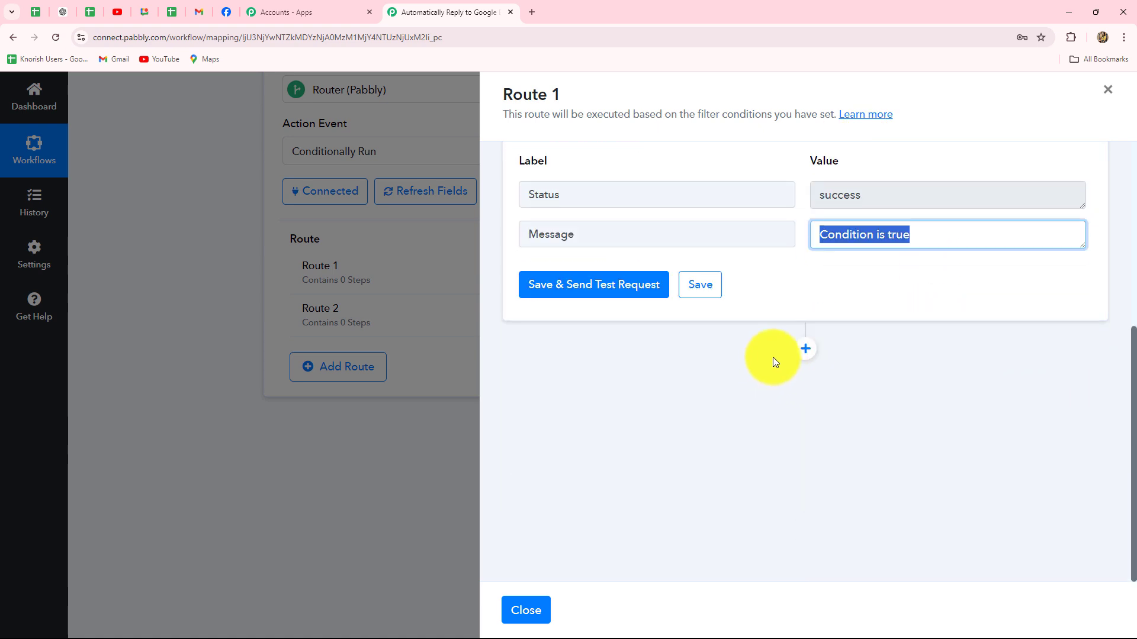
pyautogui.scroll(5, 794, 308)
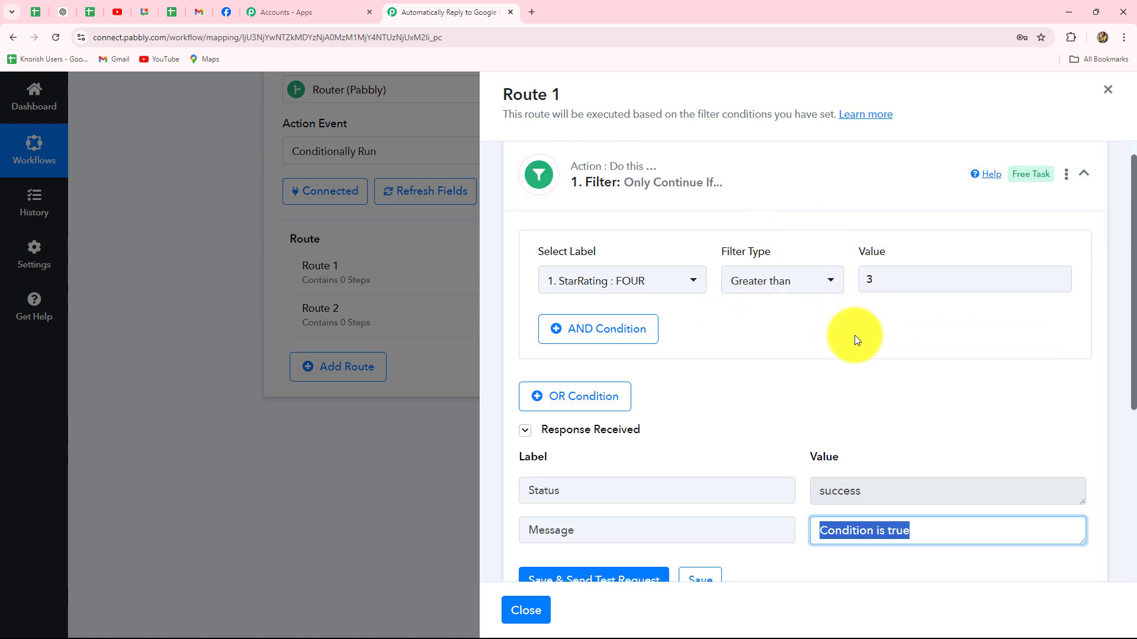
pyautogui.scroll(-5, 855, 335)
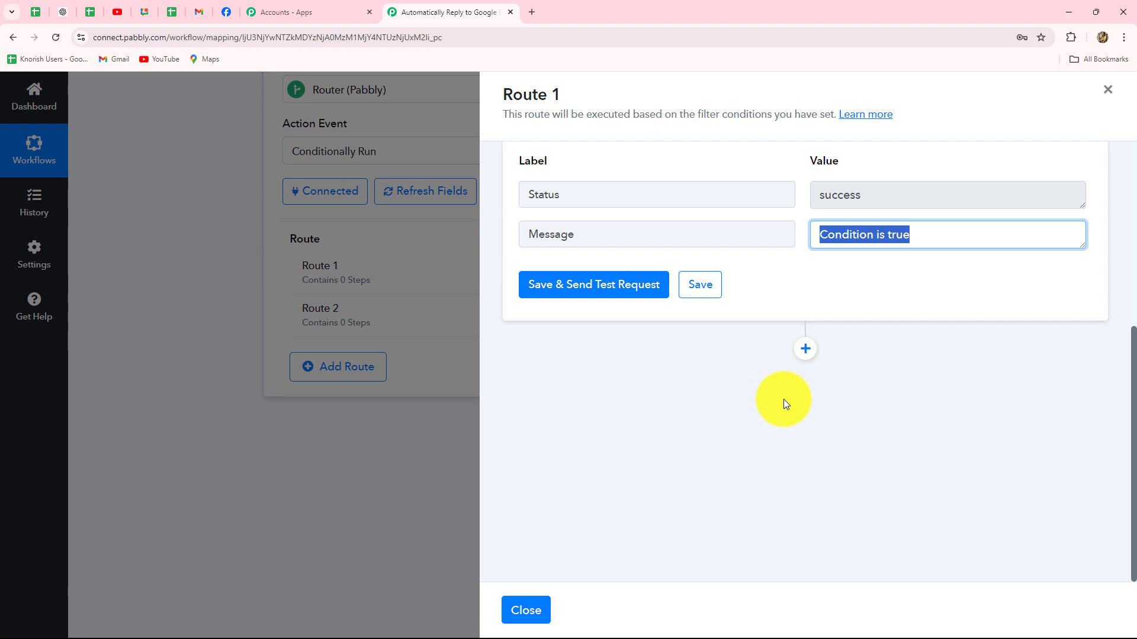
# Add a Google Business Profile action with the Create Reply event to Route 1, connected through the existing connection Google Business Profile #5.
pyautogui.click(806, 352)
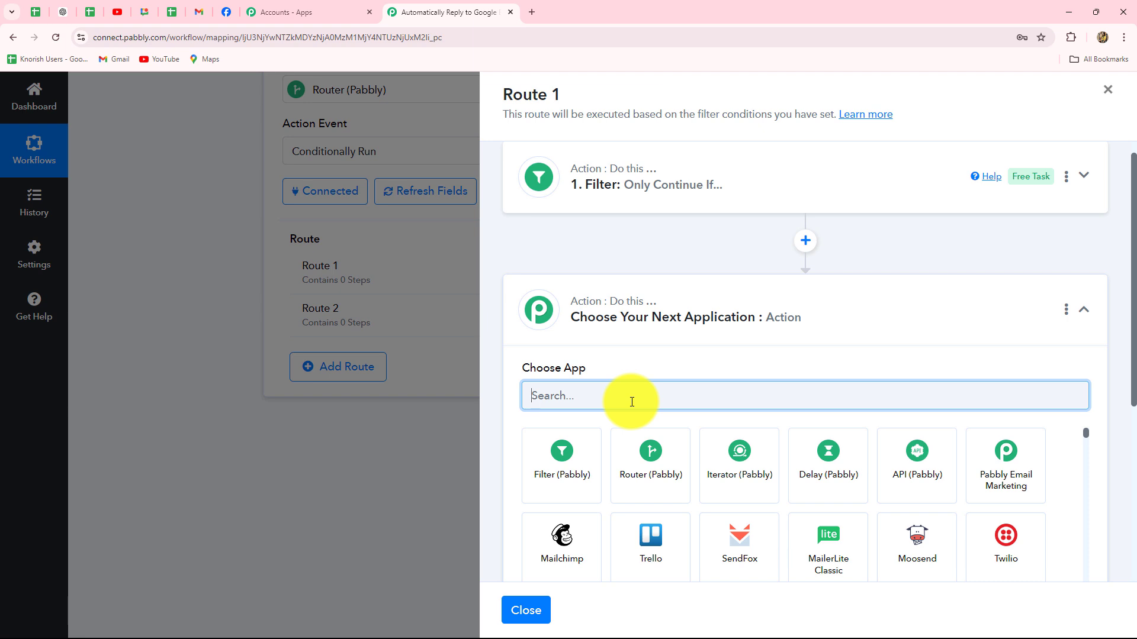
pyautogui.write('Google Business Profile')
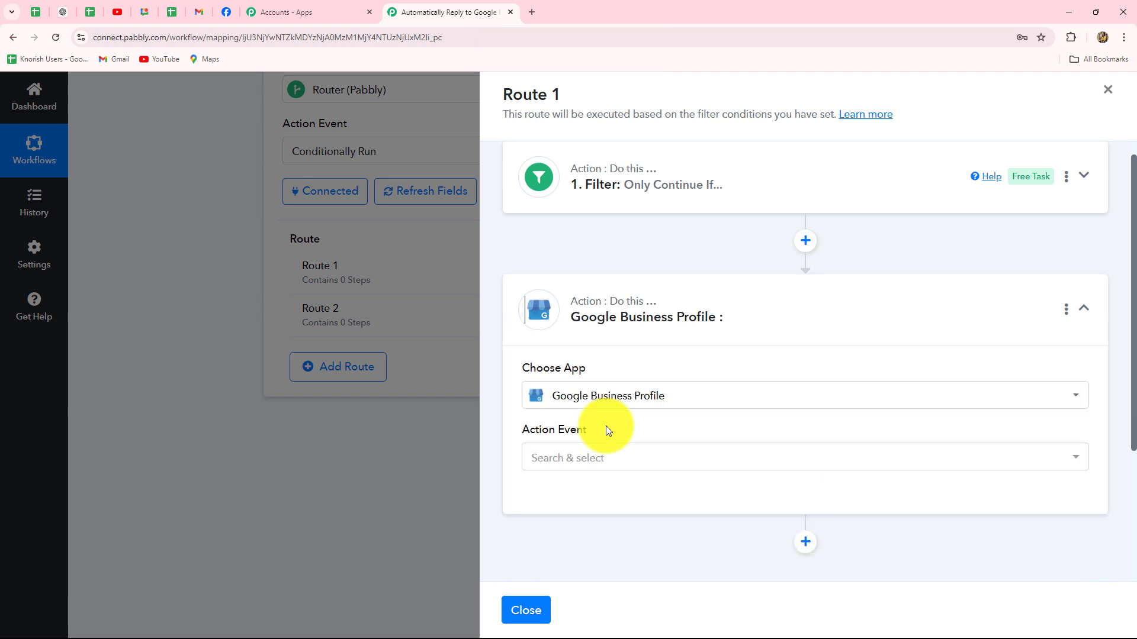
pyautogui.scroll(-3, 606, 421)
pyautogui.click(586, 265)
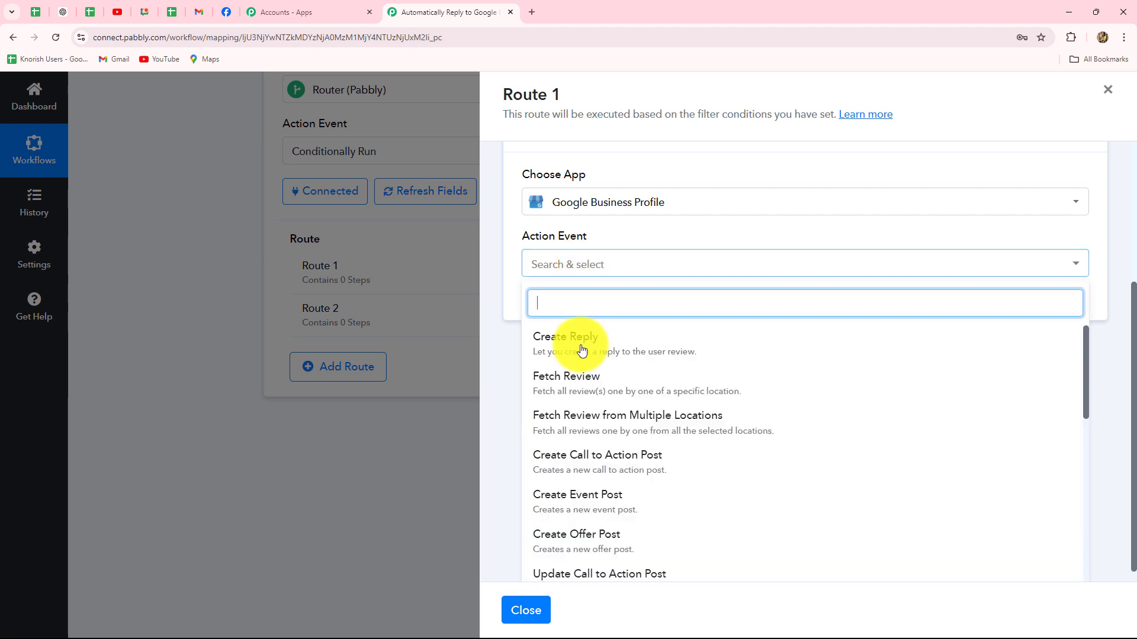
pyautogui.click(578, 340)
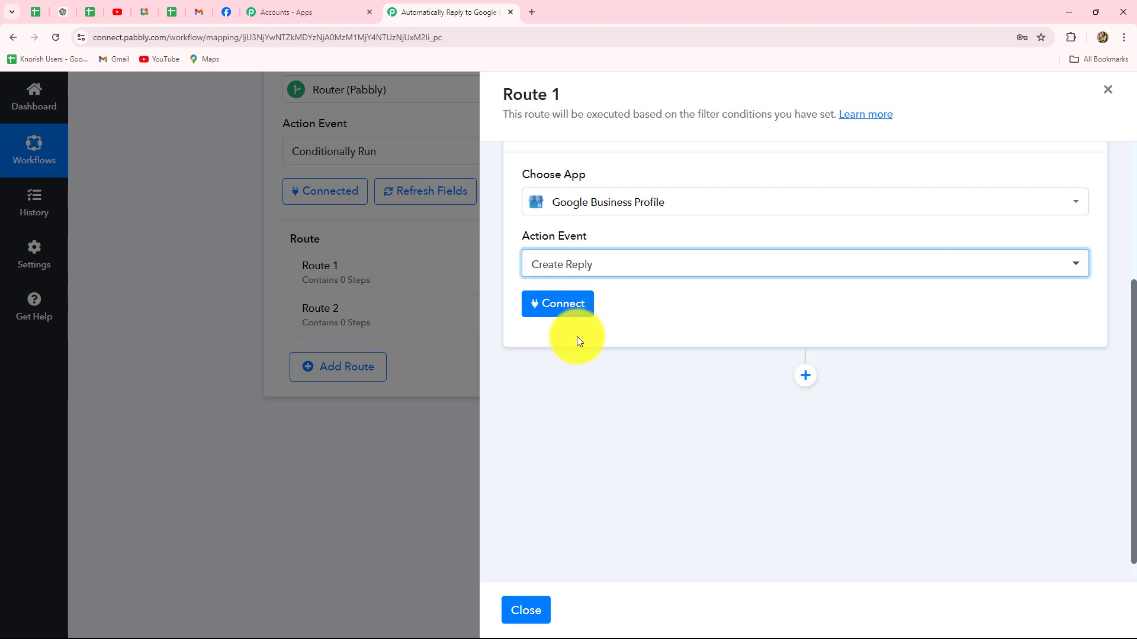
pyautogui.click(542, 304)
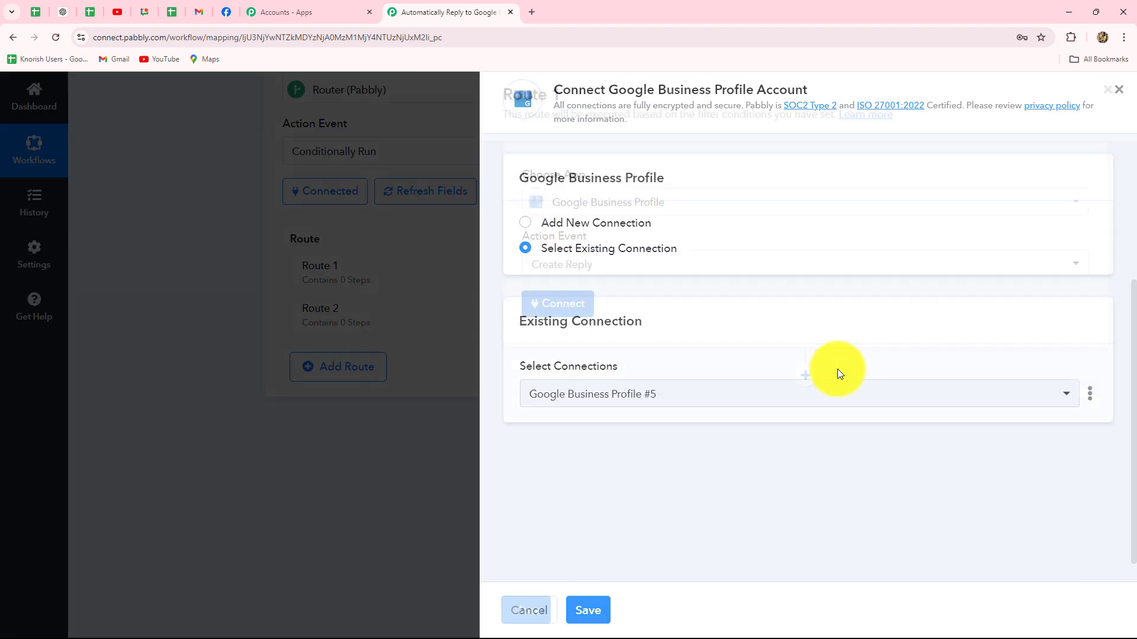
pyautogui.click(599, 603)
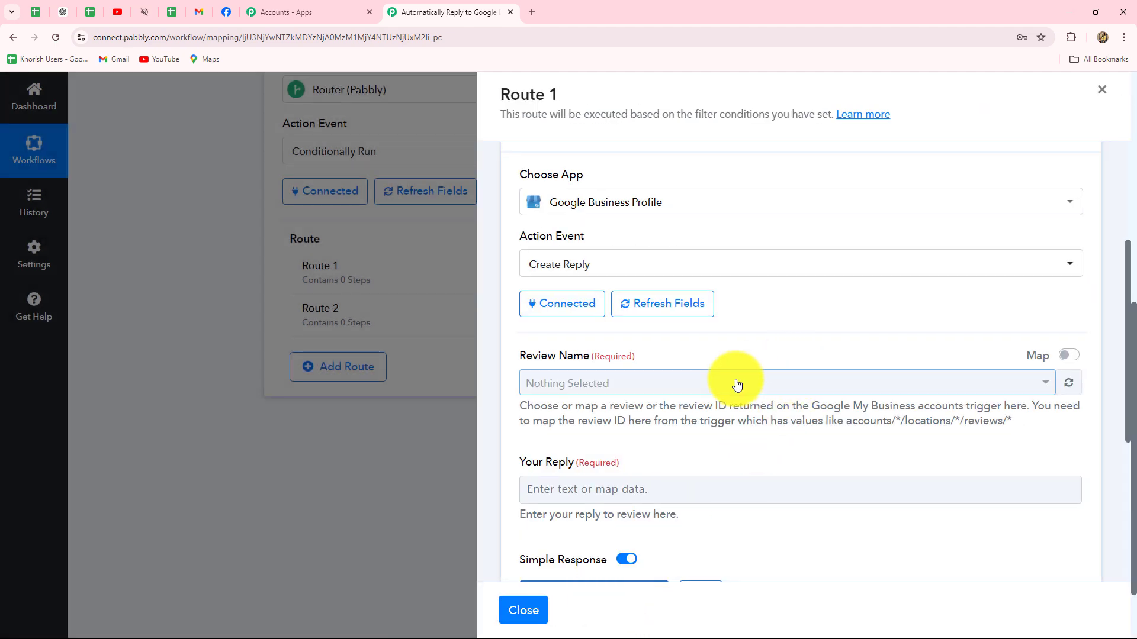
# Enable mapping for Review Name and map it to the Name value from the New Review trigger.
pyautogui.scroll(-4, 736, 380)
pyautogui.scroll(2, 734, 381)
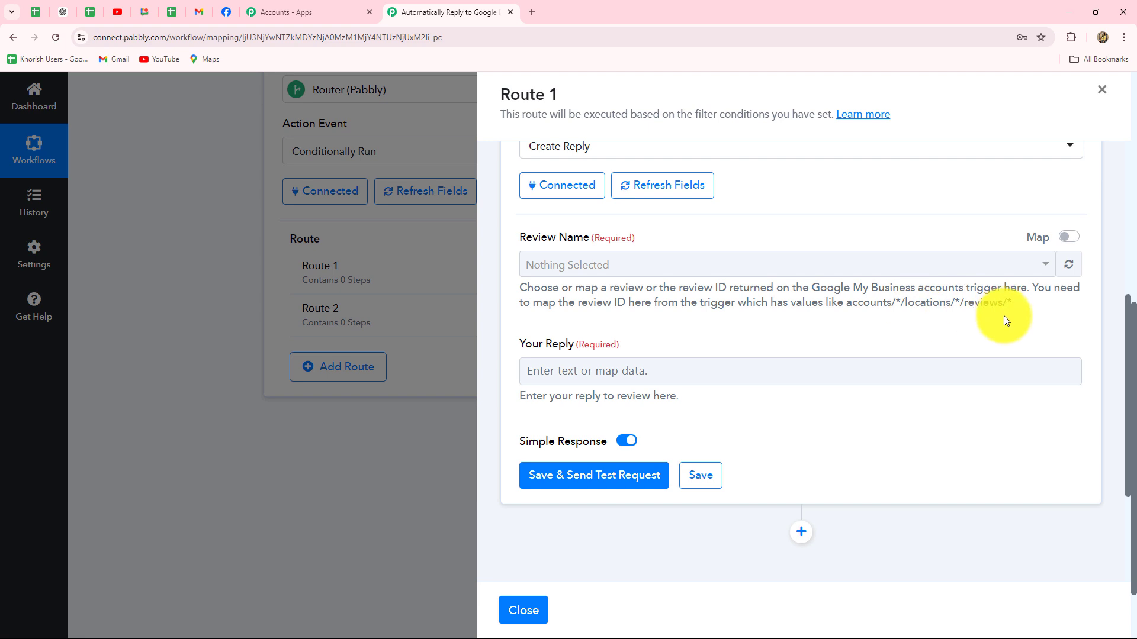
pyautogui.click(742, 265)
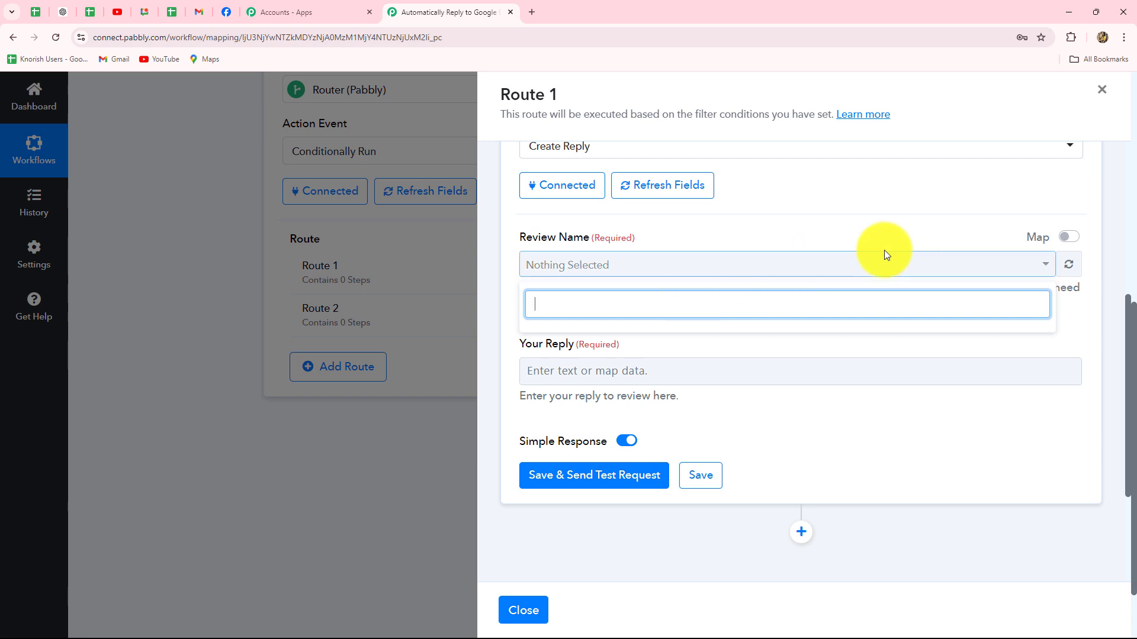
pyautogui.click(699, 264)
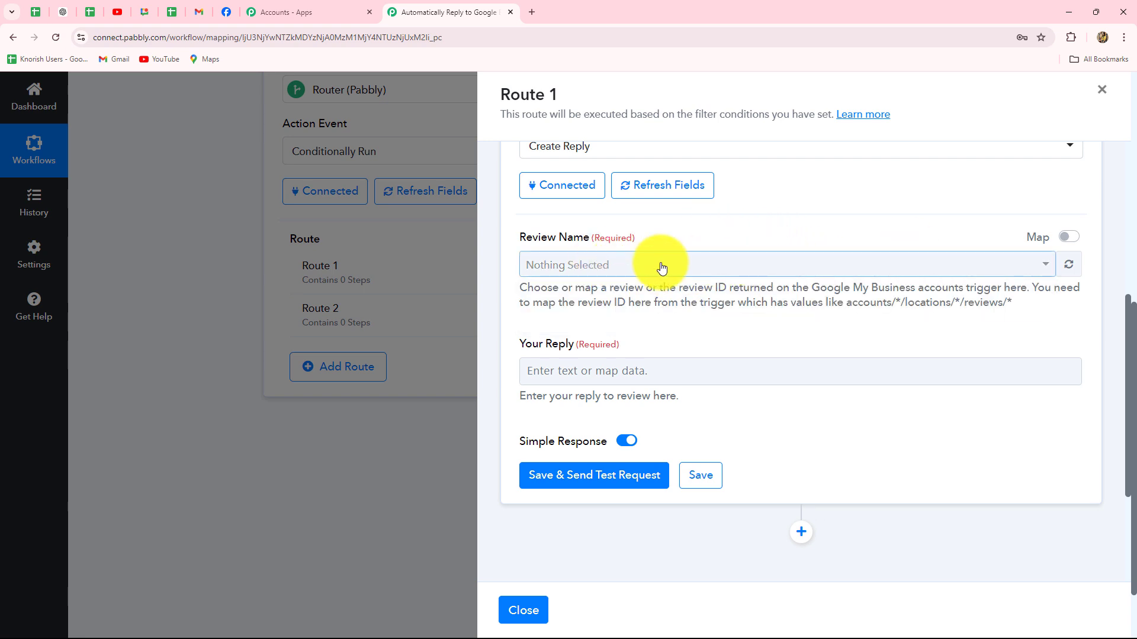
pyautogui.click(1068, 238)
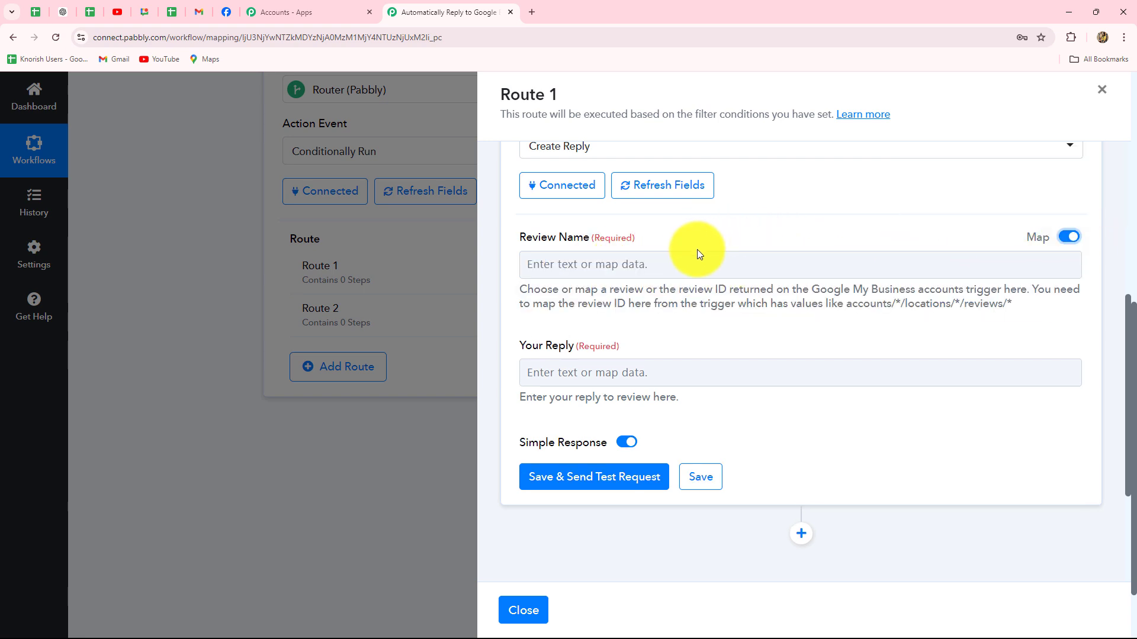
pyautogui.click(673, 264)
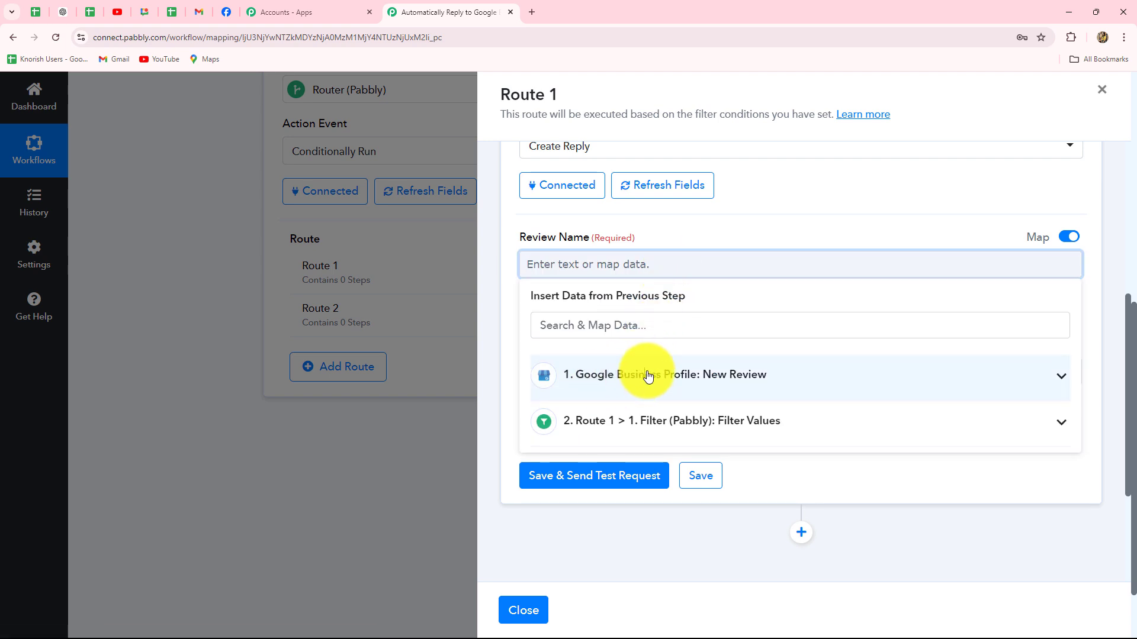
pyautogui.click(650, 376)
pyautogui.scroll(-1, 699, 437)
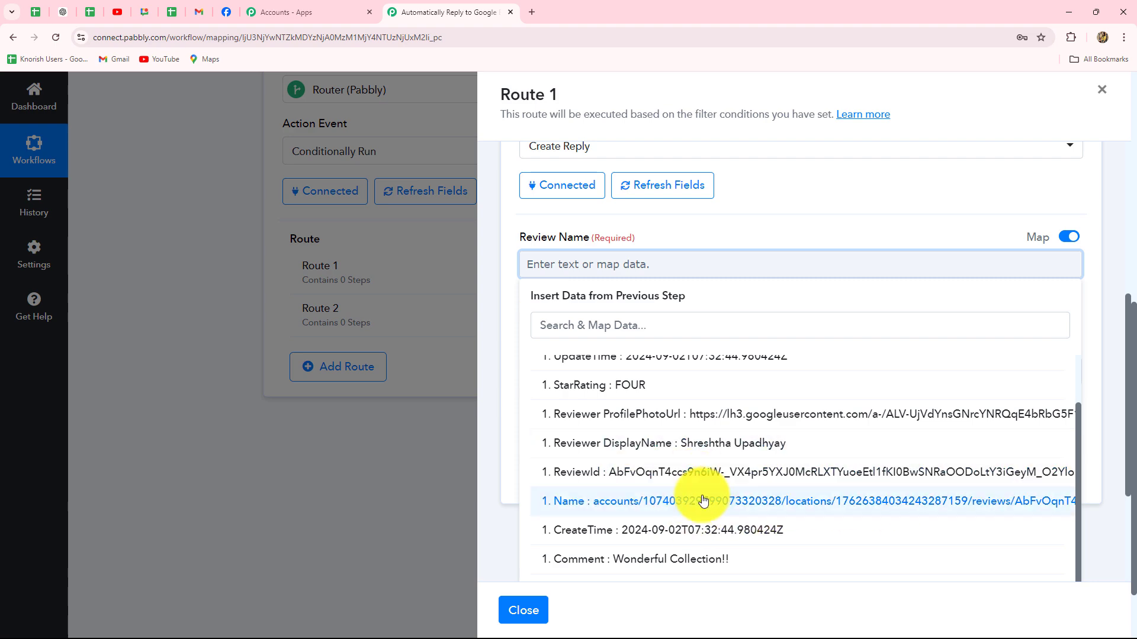
pyautogui.click(889, 501)
pyautogui.click(784, 230)
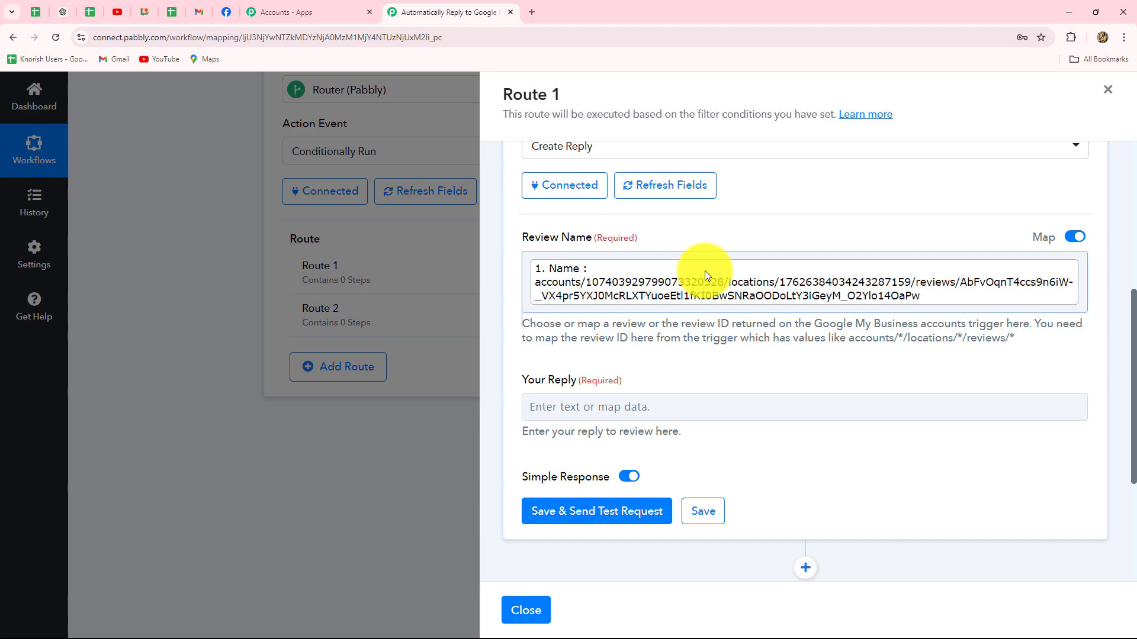
# Write Route 1's reply thanking for positive feedback about Parampara Fashions, ending "We look forward to serving you again soon!", and save it with a test request.
pyautogui.scroll(-3, 705, 274)
pyautogui.scroll(2, 546, 292)
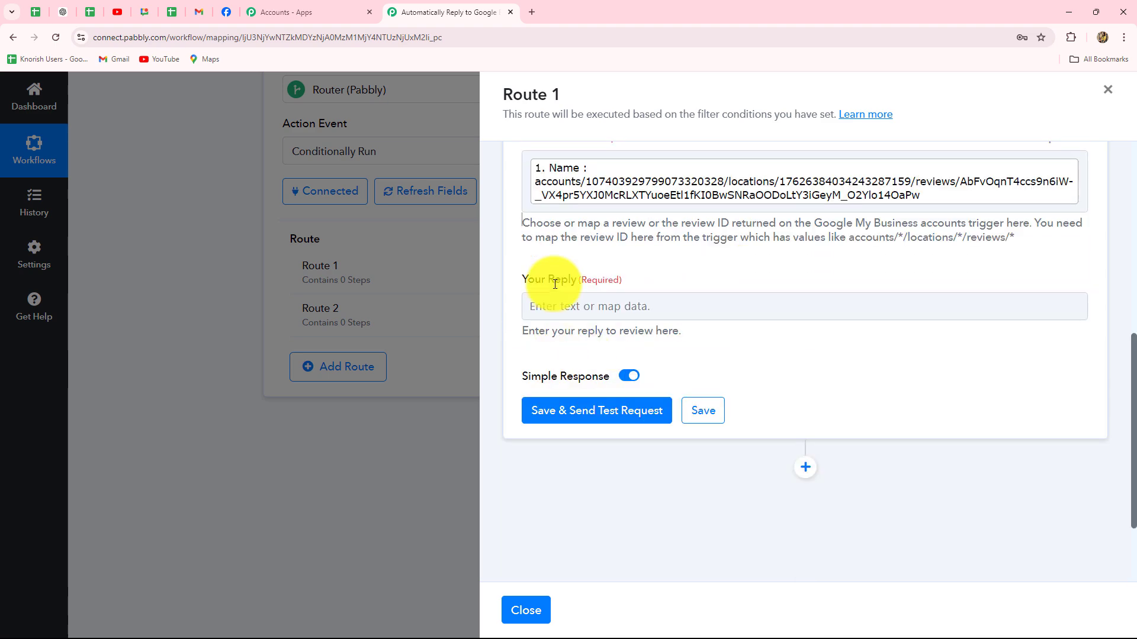
pyautogui.click(614, 313)
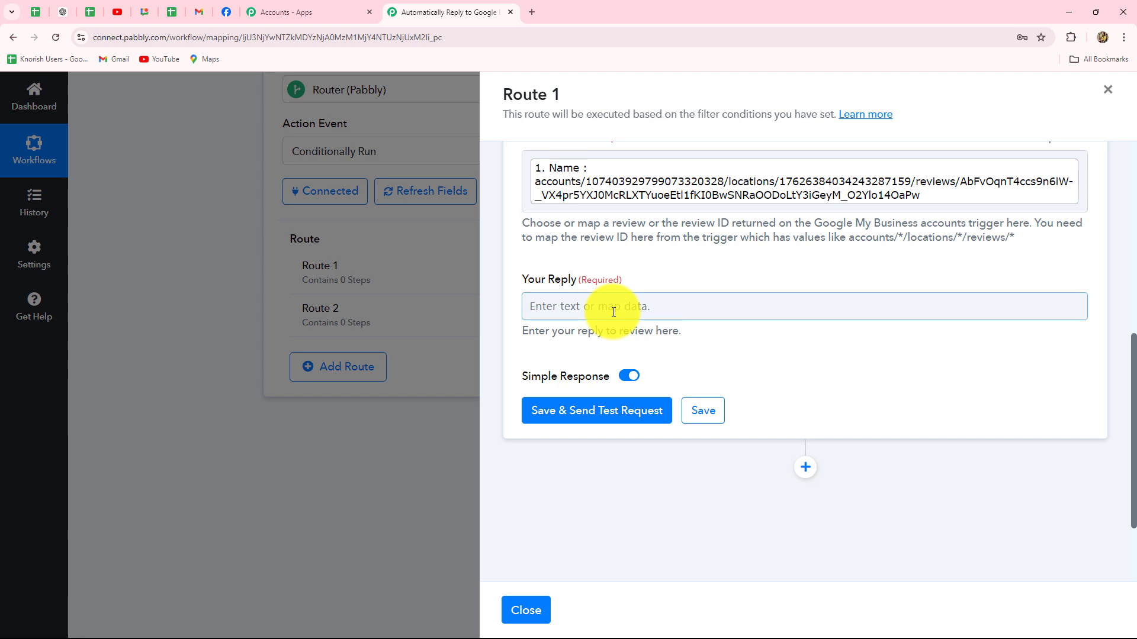
pyautogui.click(592, 309)
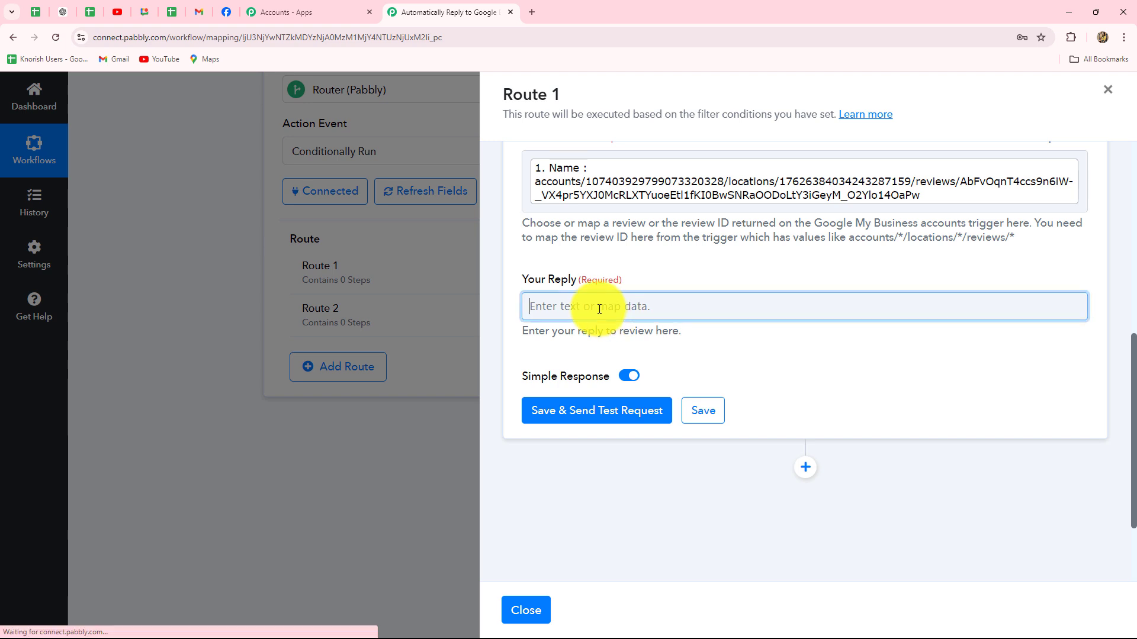
pyautogui.write('Thank you so much for your positive feedback! We’re thrilled to hear you enjoyed your experience with Parampara Fashions. We look forward to serving you again soon!')
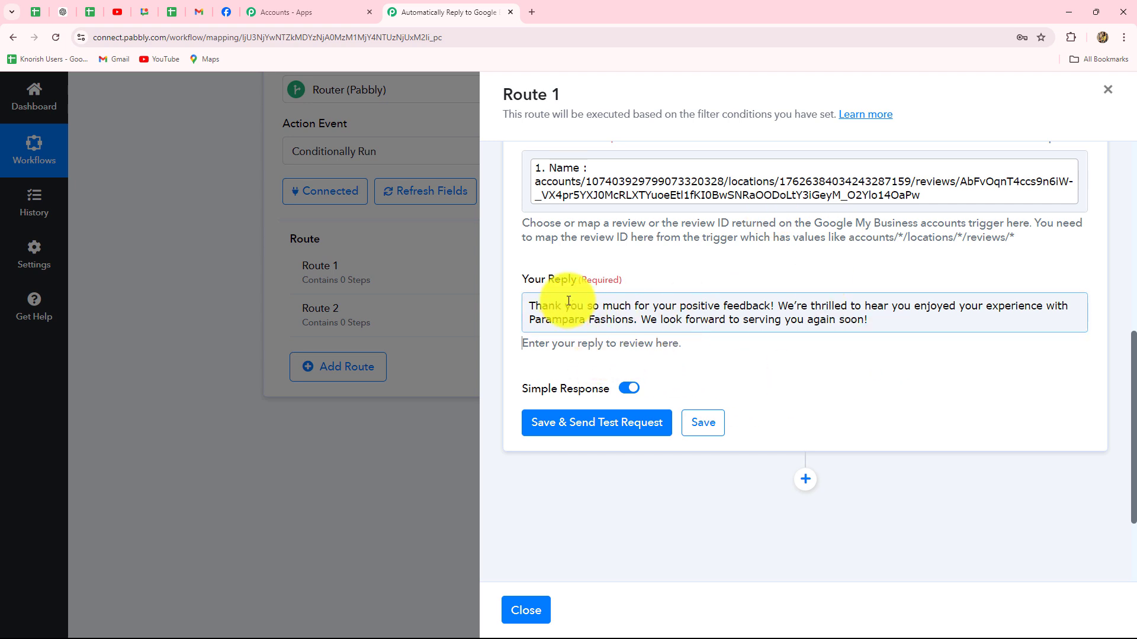
pyautogui.click(601, 425)
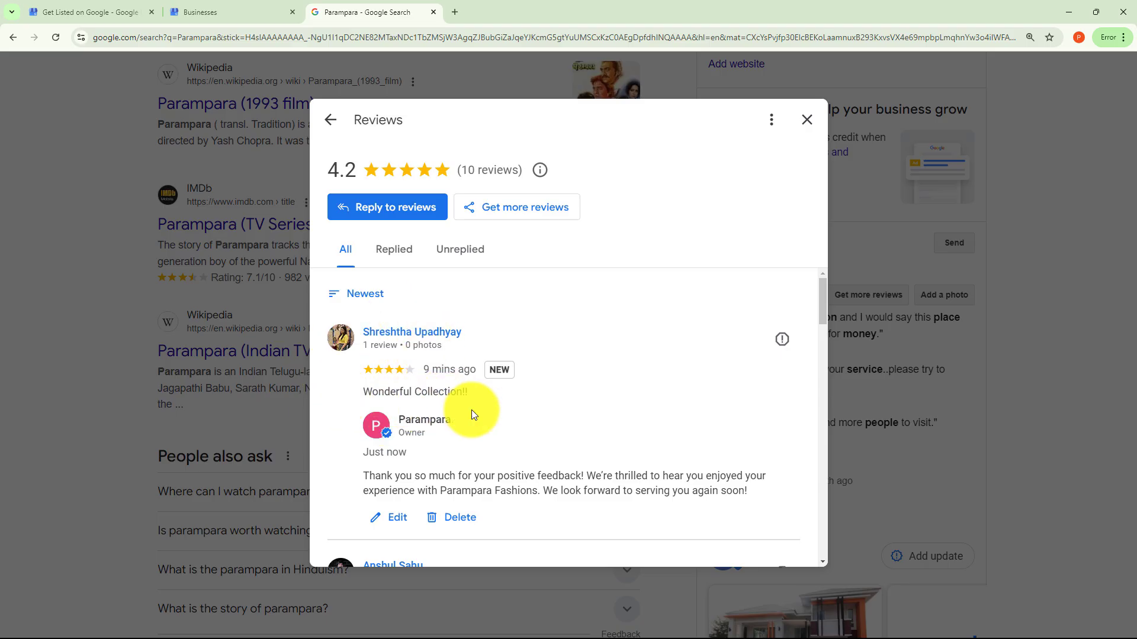
# Check the owner reply posted under the newest review in Parampara's Google reviews, and return to the workflow in Pabbly Connect.
pyautogui.scroll(-2, 472, 410)
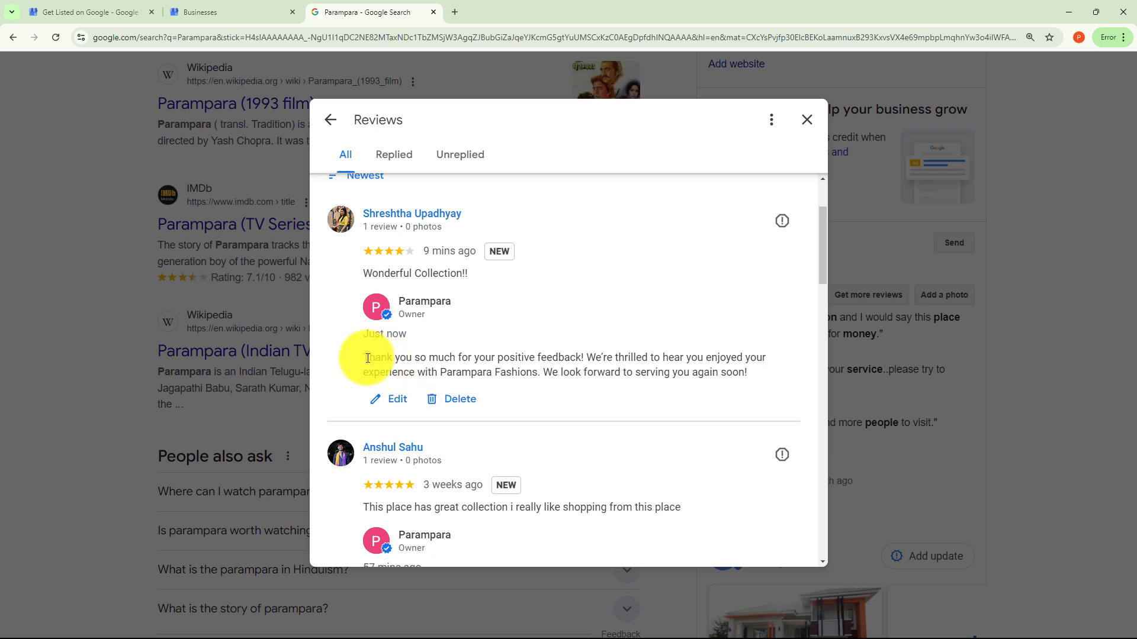
pyautogui.moveTo(362, 358); pyautogui.dragTo(772, 379)
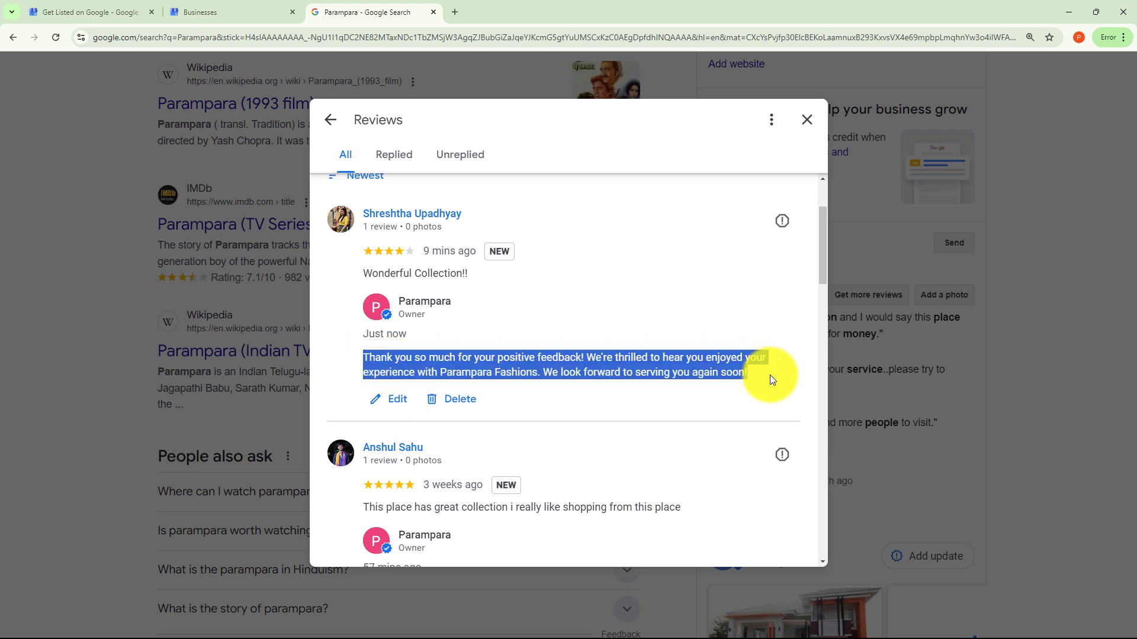
pyautogui.click(691, 320)
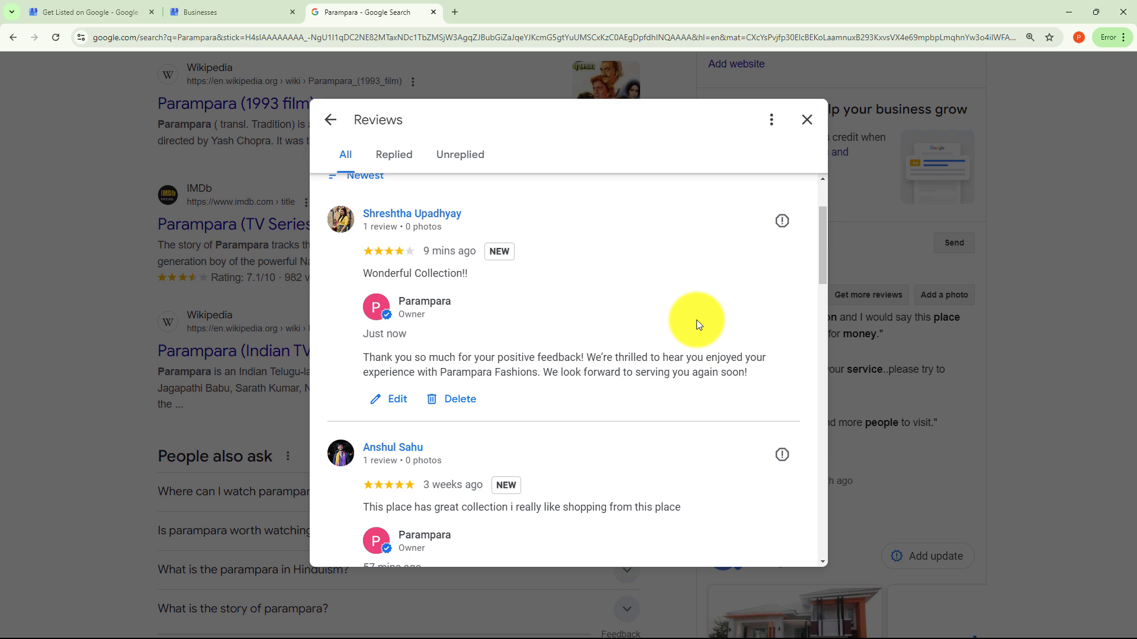
pyautogui.click(1069, 12)
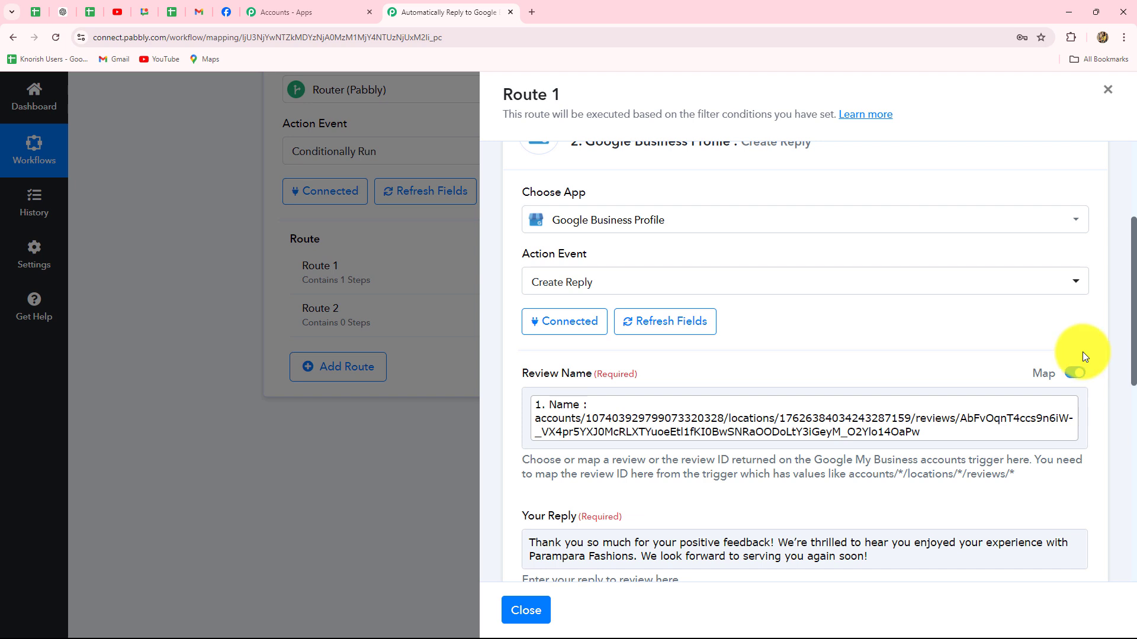
# Close the Route 1 setup and clone Route 1 in the router.
pyautogui.click(1116, 92)
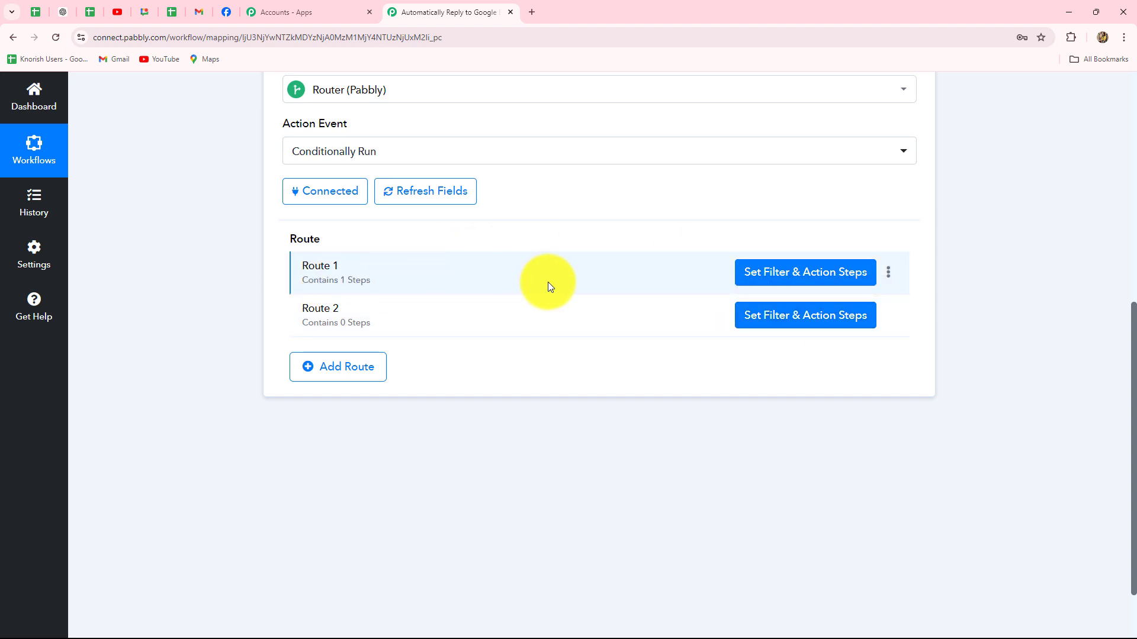
pyautogui.click(888, 272)
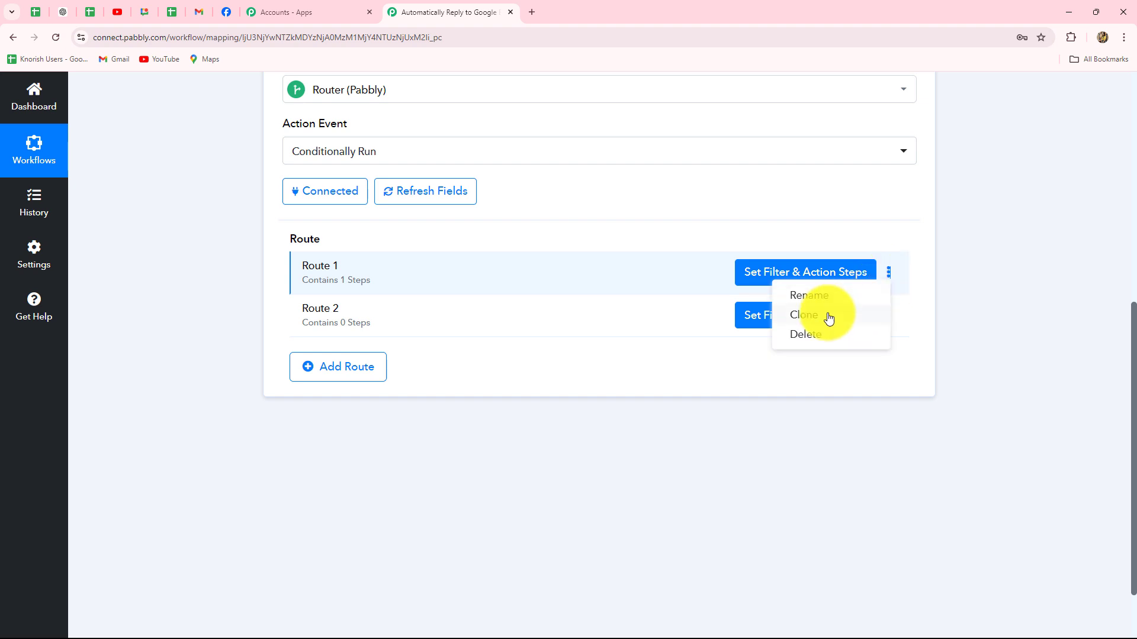
pyautogui.click(829, 318)
pyautogui.click(510, 423)
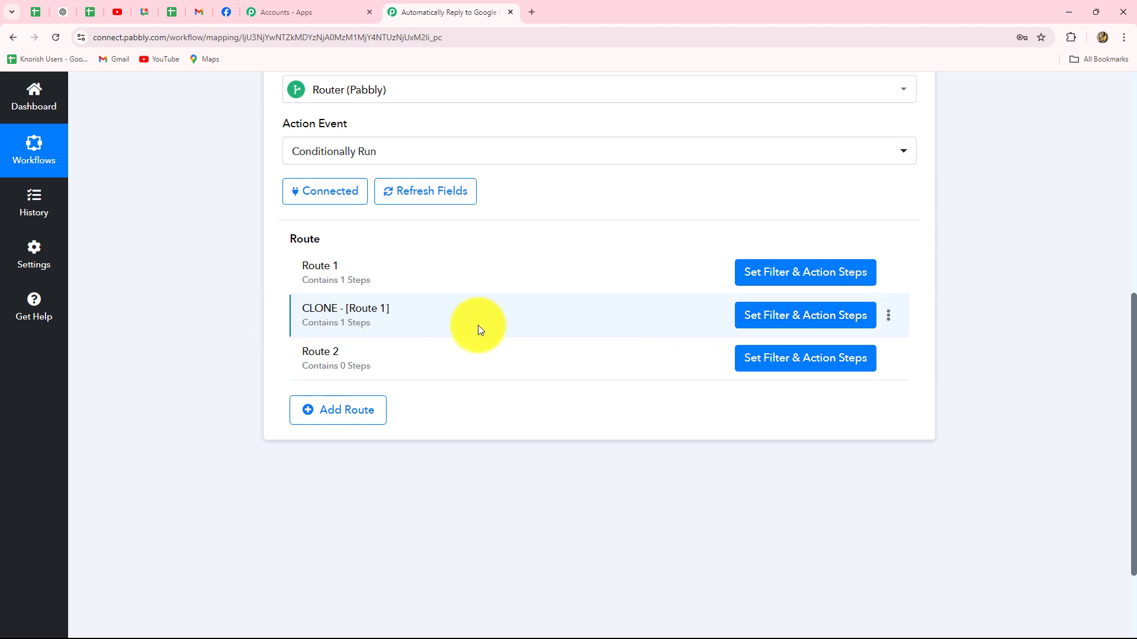
# Set the StarRating condition in the cloned route's filter to Less than 4, save it with a test request, and check the response message.
pyautogui.click(784, 320)
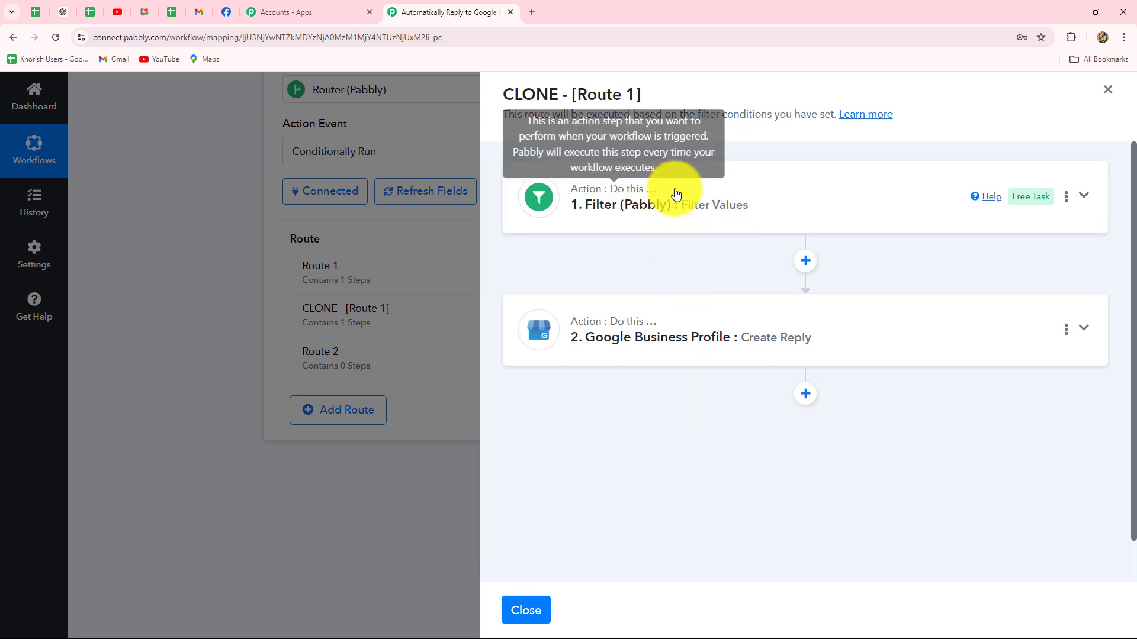
pyautogui.click(741, 208)
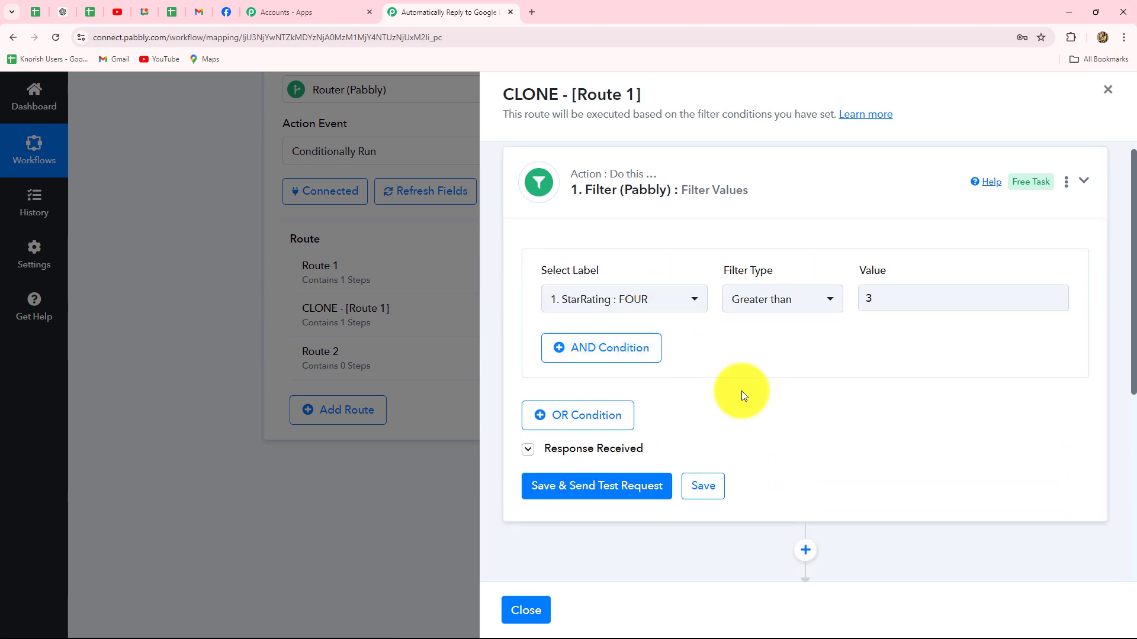
pyautogui.click(829, 303)
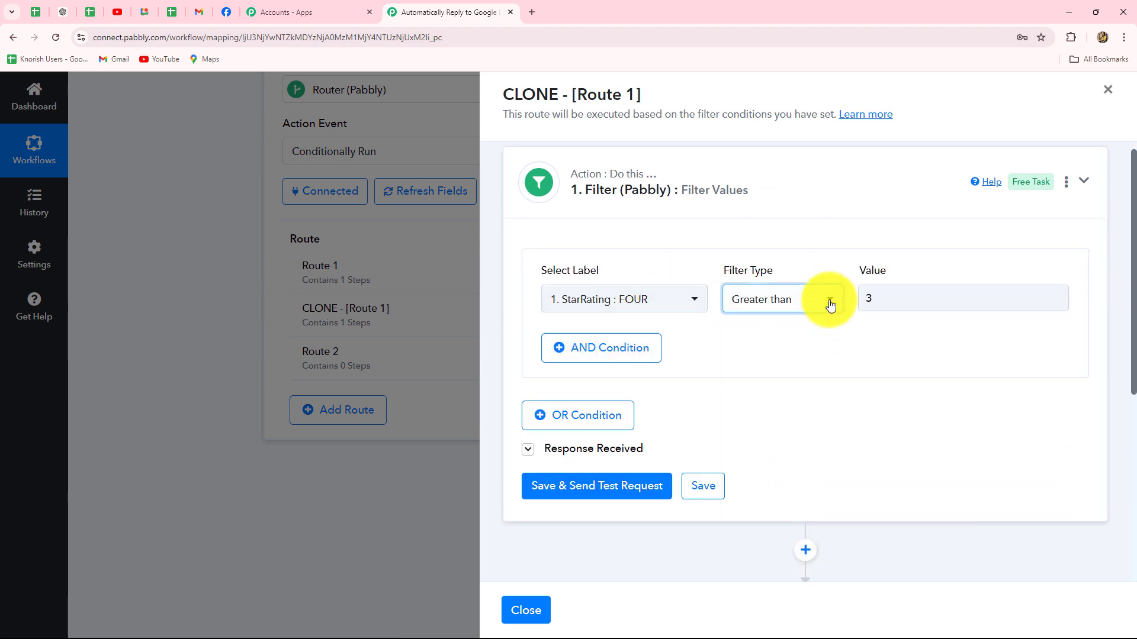
pyautogui.click(829, 303)
pyautogui.scroll(-5, 799, 432)
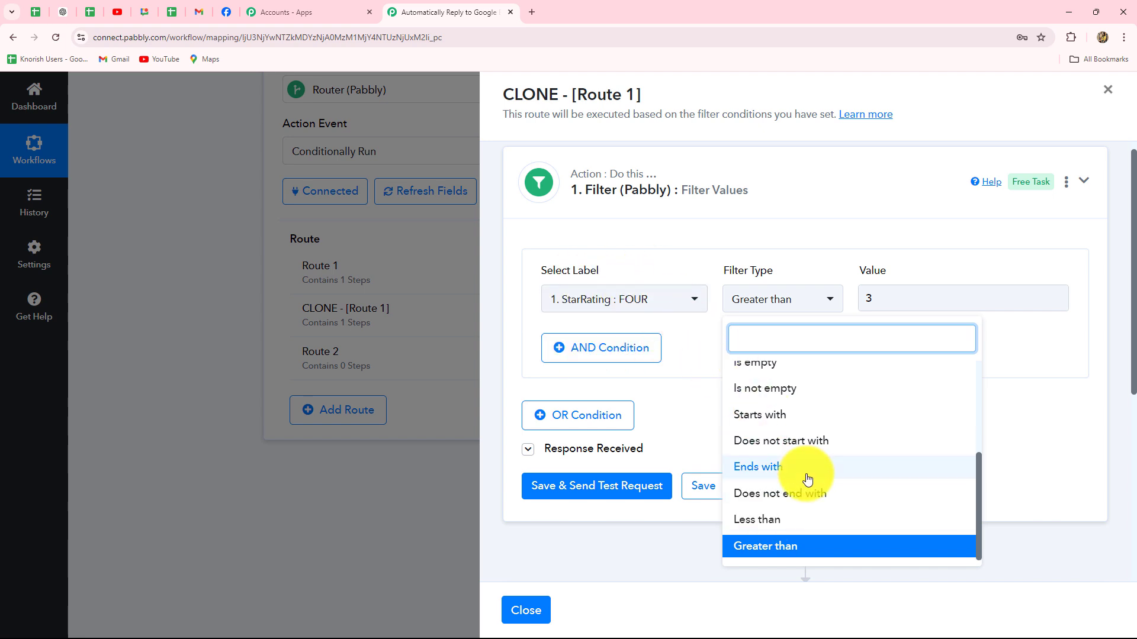
pyautogui.click(762, 520)
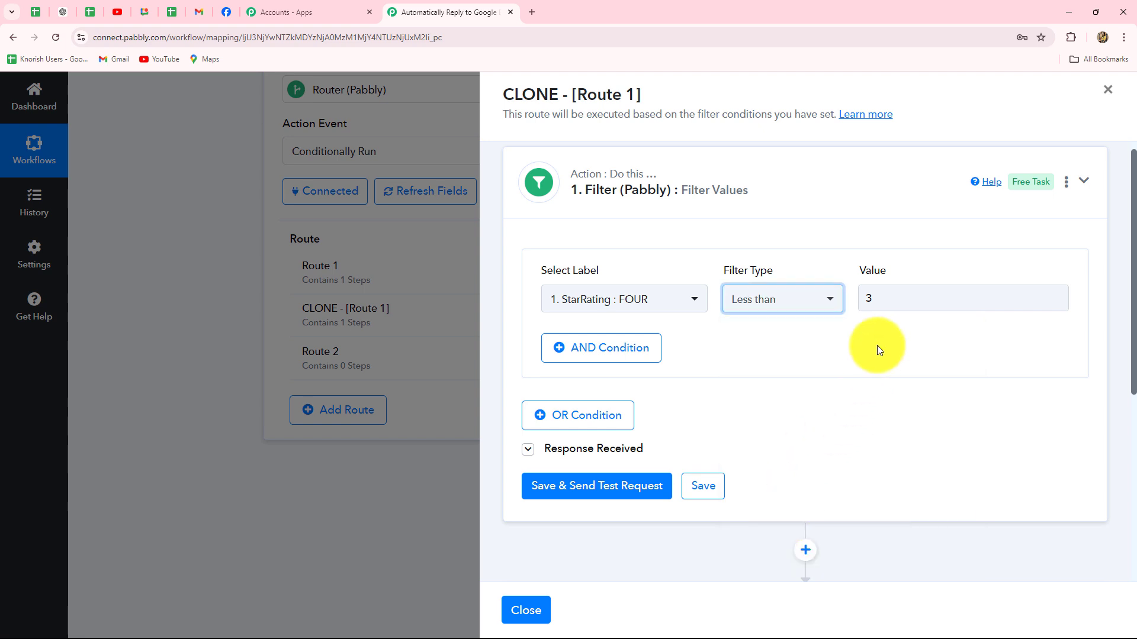
pyautogui.click(868, 305)
pyautogui.write('4')
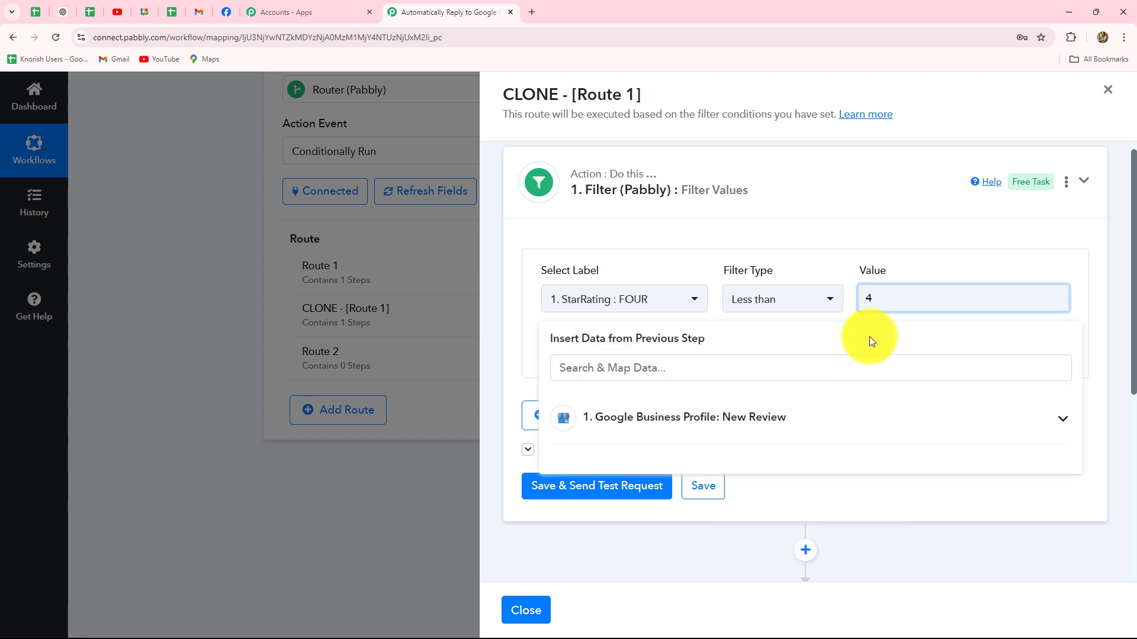
pyautogui.click(649, 219)
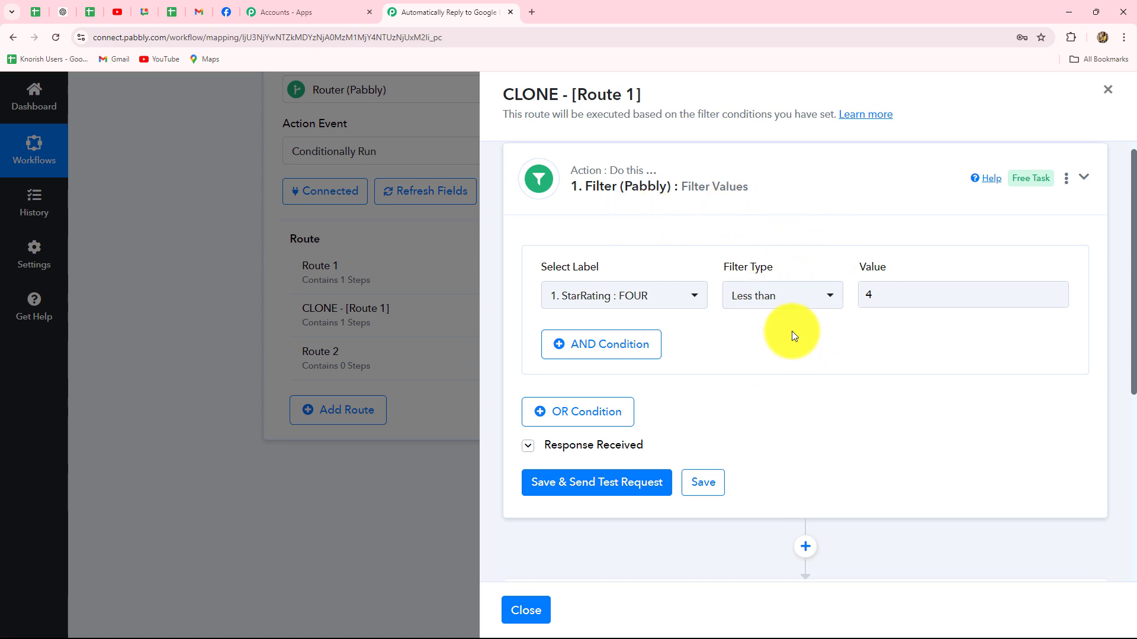
pyautogui.scroll(-2, 626, 363)
pyautogui.click(625, 371)
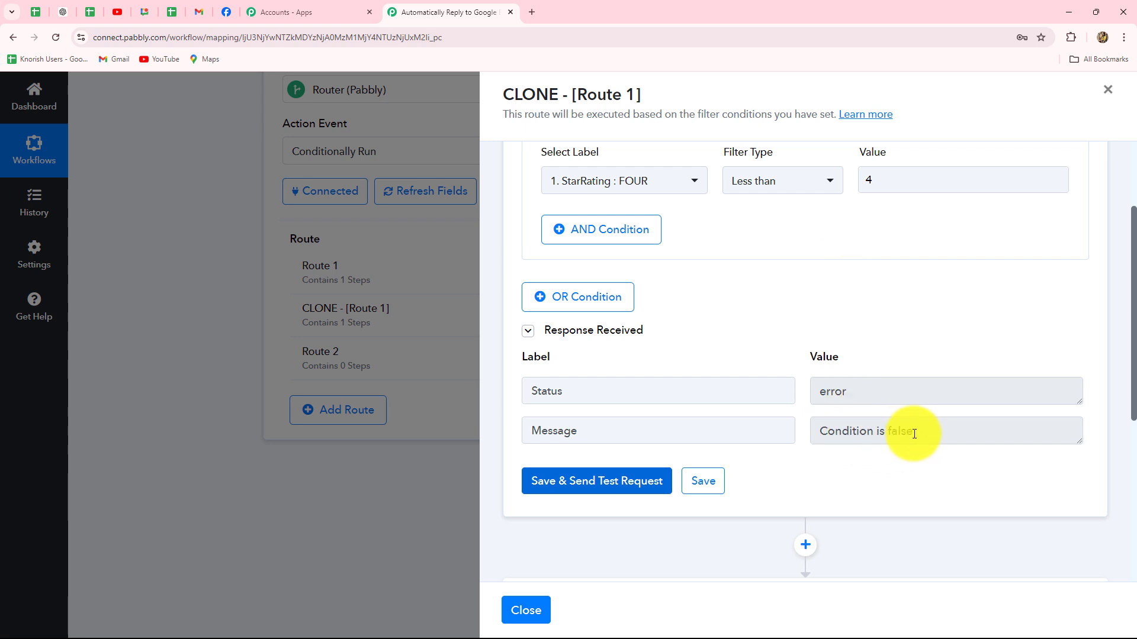
pyautogui.moveTo(919, 432); pyautogui.dragTo(795, 455)
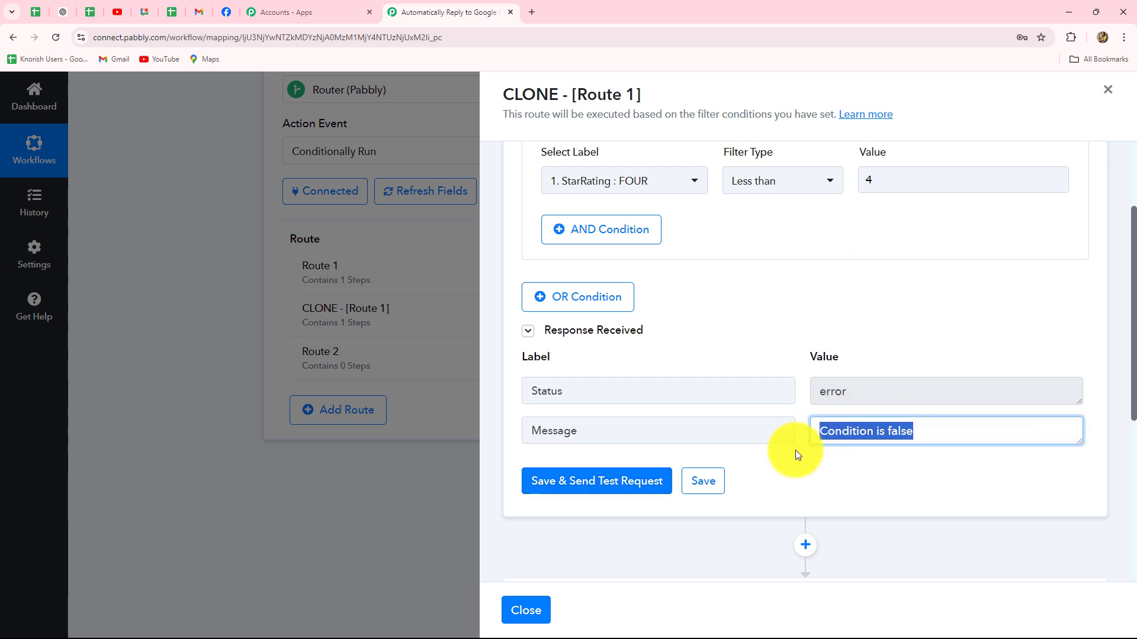
# Replace the cloned route's reply with one beginning "Thank you for bringing this to our attention.", save it with a test request, and close the route.
pyautogui.scroll(-4, 795, 450)
pyautogui.click(622, 386)
pyautogui.scroll(-6, 947, 431)
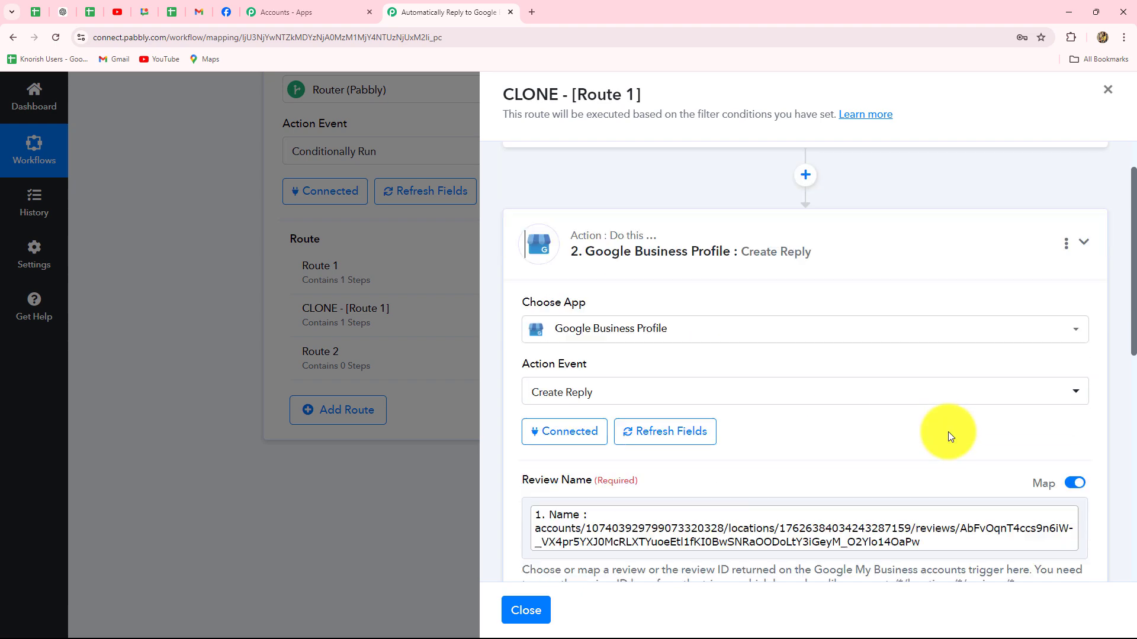
pyautogui.scroll(1, 948, 432)
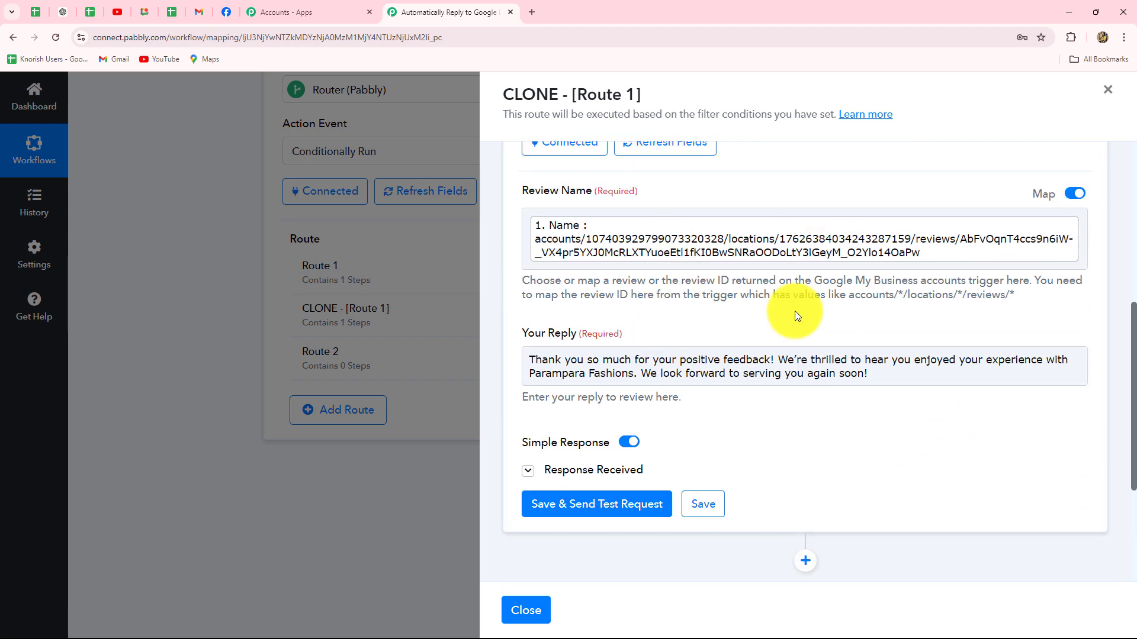
pyautogui.click(529, 359)
pyautogui.moveTo(529, 358); pyautogui.dragTo(893, 375)
pyautogui.press('BackSpace')
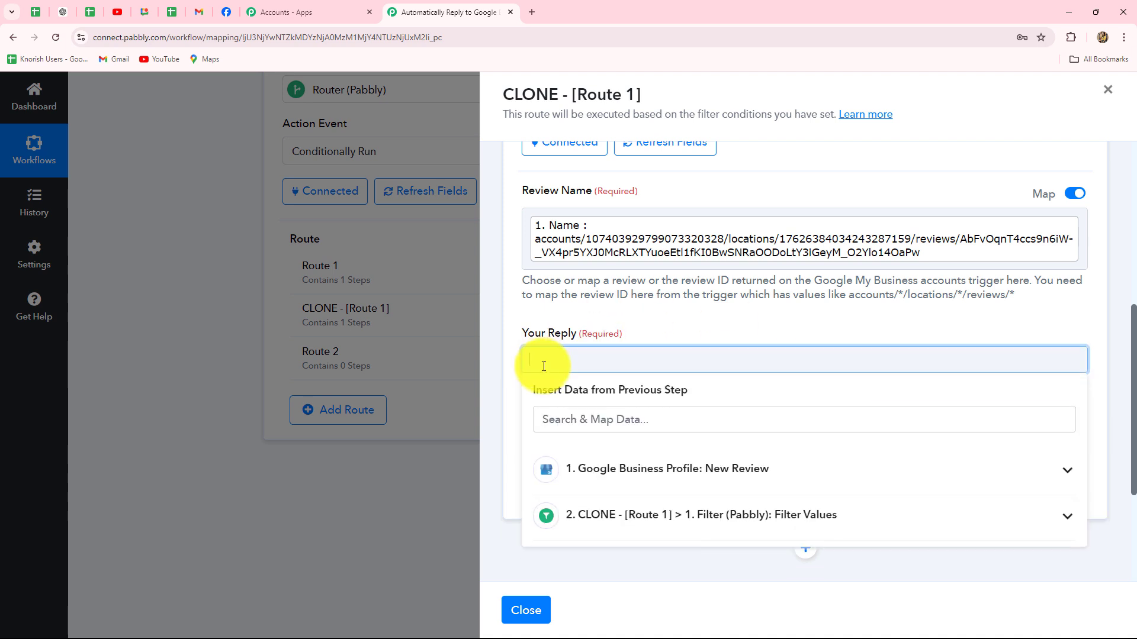
pyautogui.write('Thank you for bringing this to our attention. We’re committed to providing the best service possible and would like to understand more about what went wrong. Please connect with us, and we’ll do our best to resolve the issue. ✨')
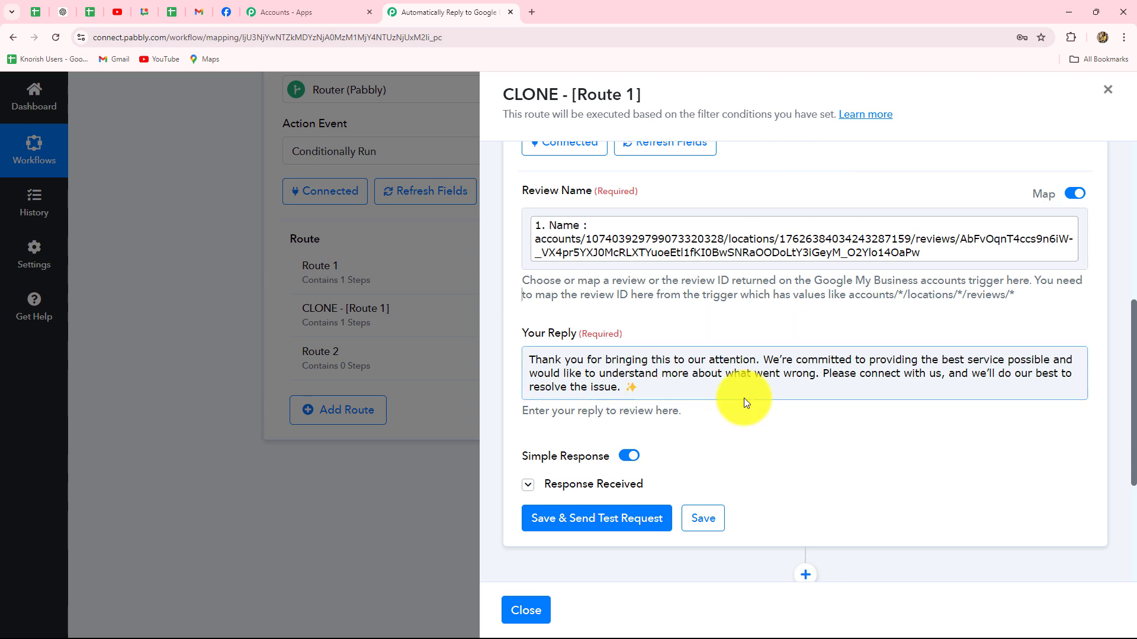
pyautogui.click(622, 518)
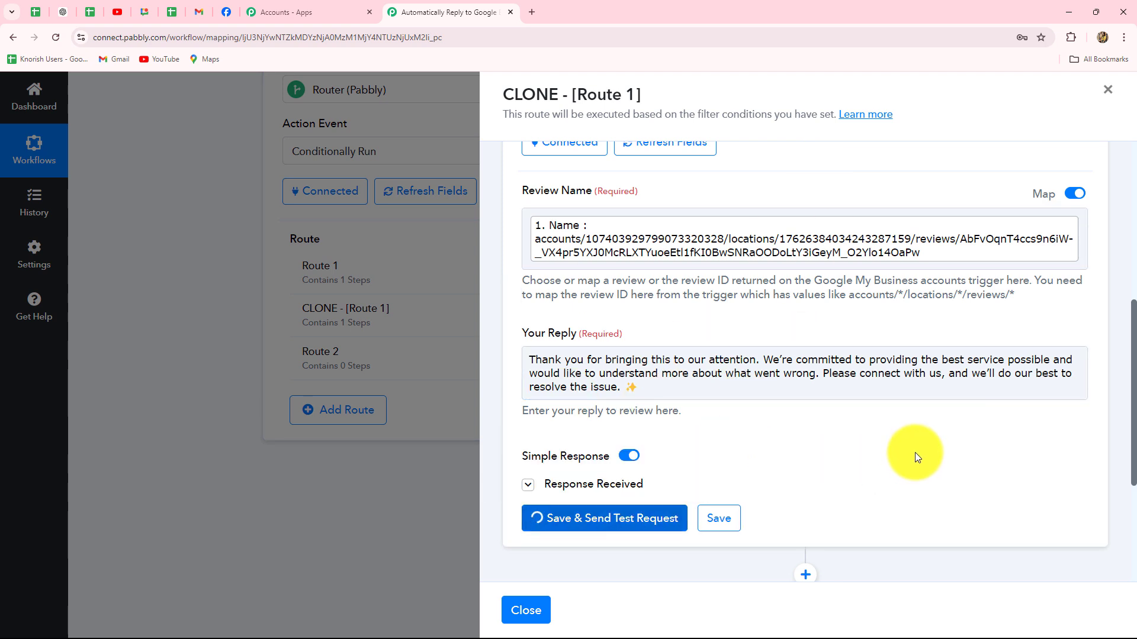
pyautogui.scroll(-3, 914, 432)
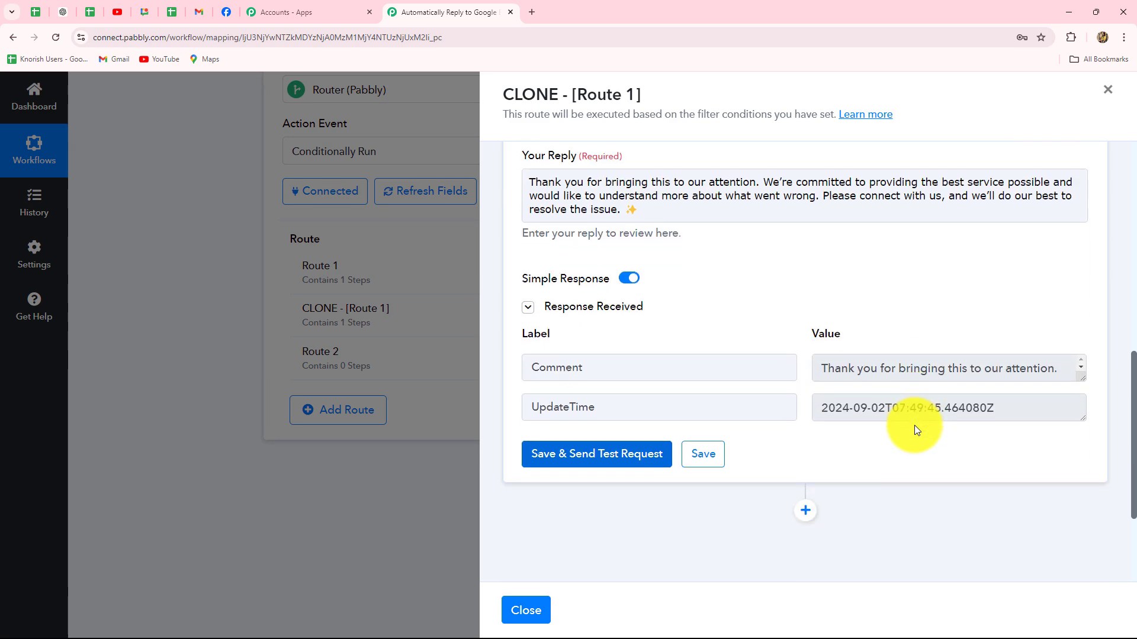
pyautogui.click(1108, 90)
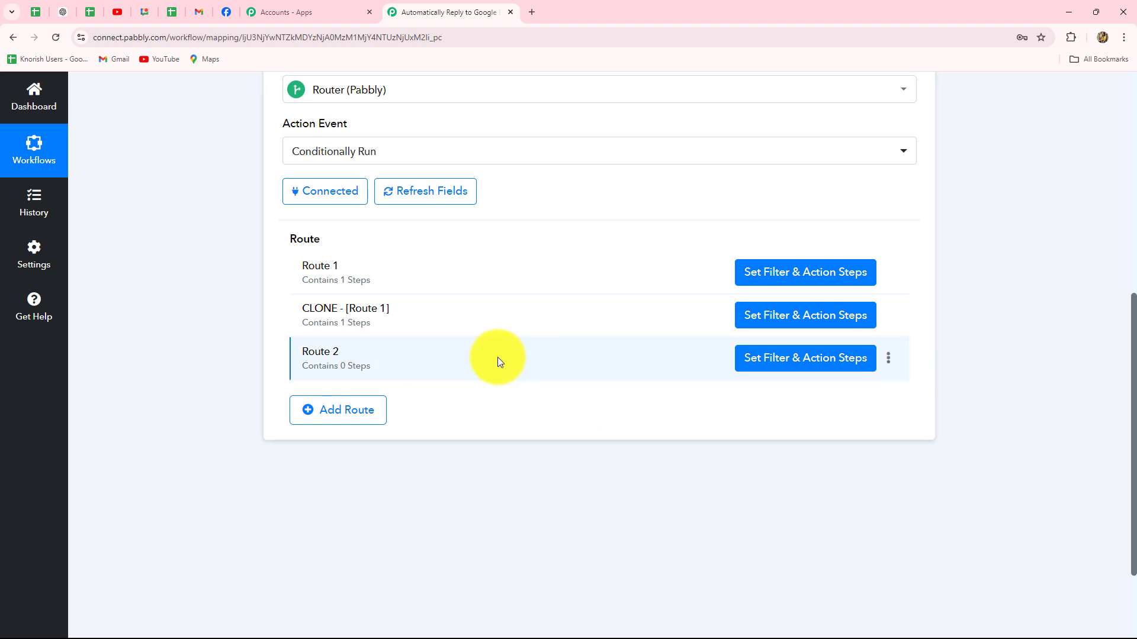
# Delete the unused Route 2 from the router and confirm the deletion.
pyautogui.click(889, 357)
pyautogui.click(804, 421)
pyautogui.click(533, 425)
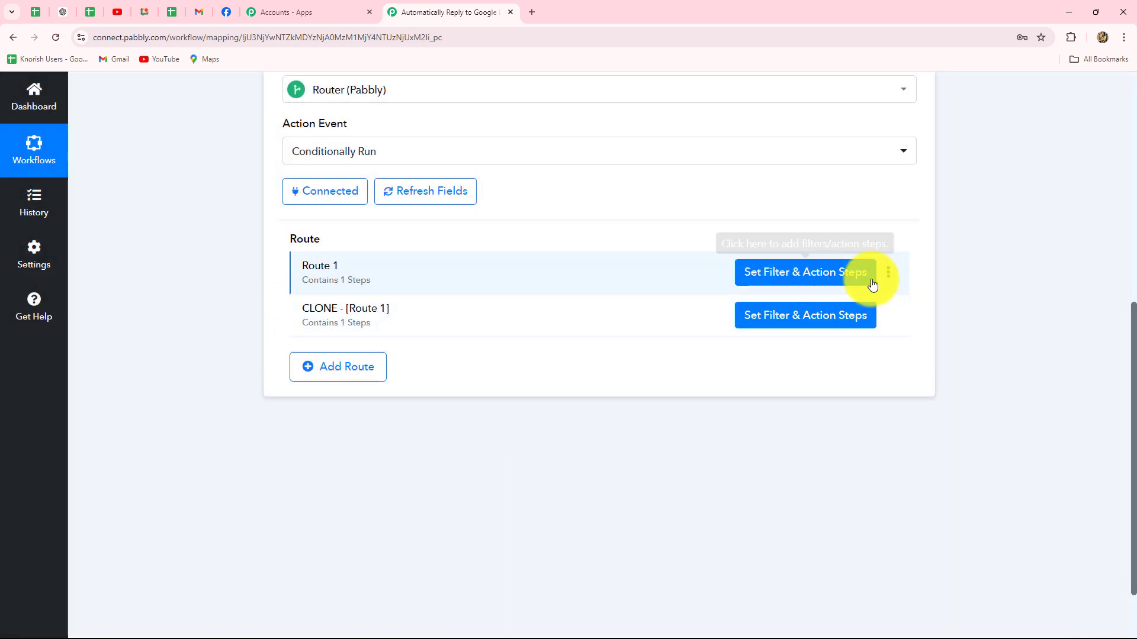
# Rename Route 1 as "More than 3 Ratings".
pyautogui.click(888, 275)
pyautogui.click(818, 299)
pyautogui.write('More than 3 Ratings')
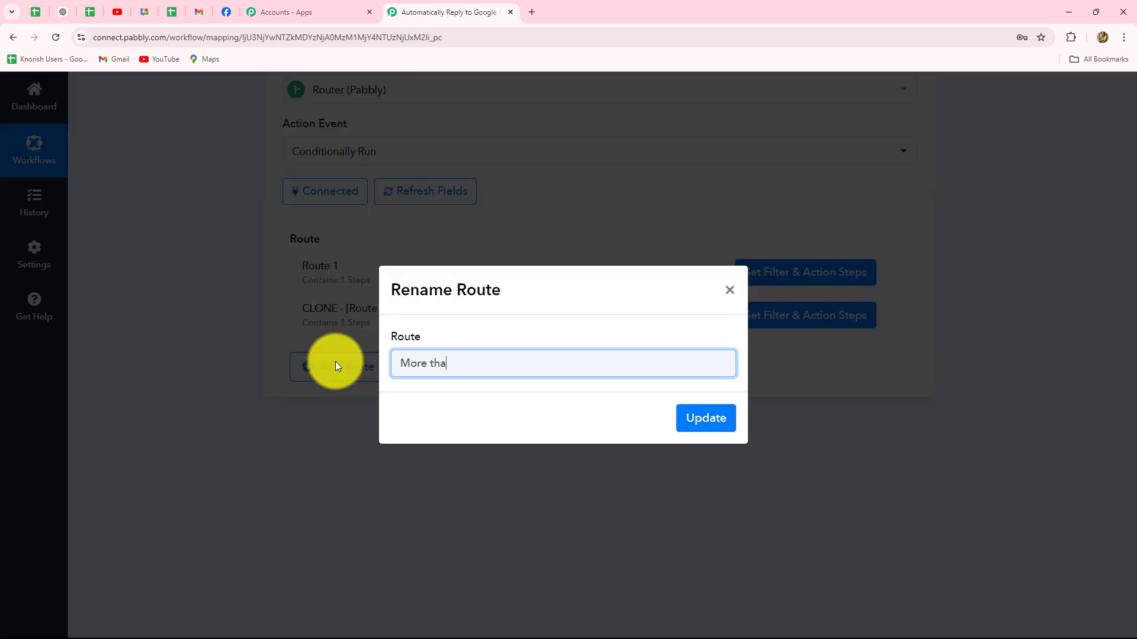
pyautogui.click(704, 428)
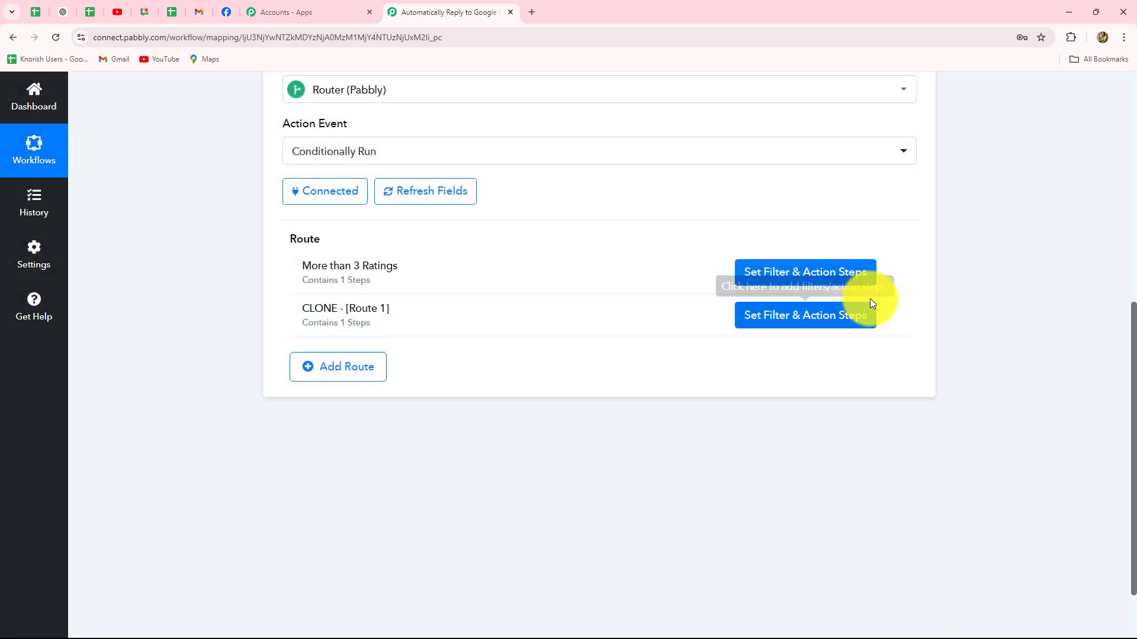
# Rename the cloned route as "Less than 4 Ratings".
pyautogui.click(888, 316)
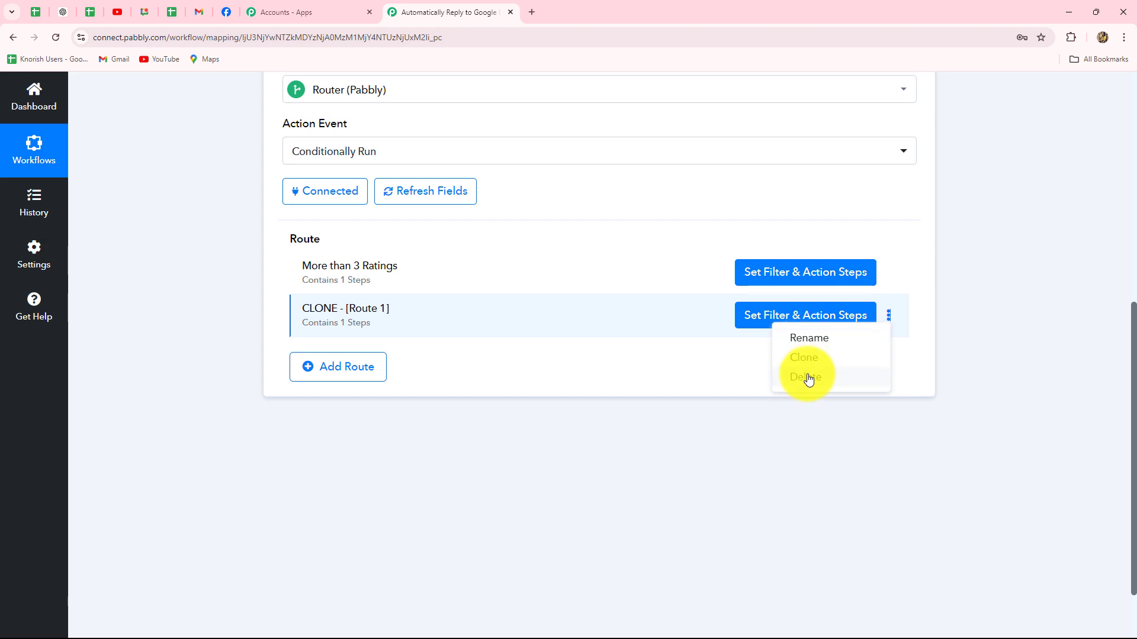
pyautogui.click(812, 340)
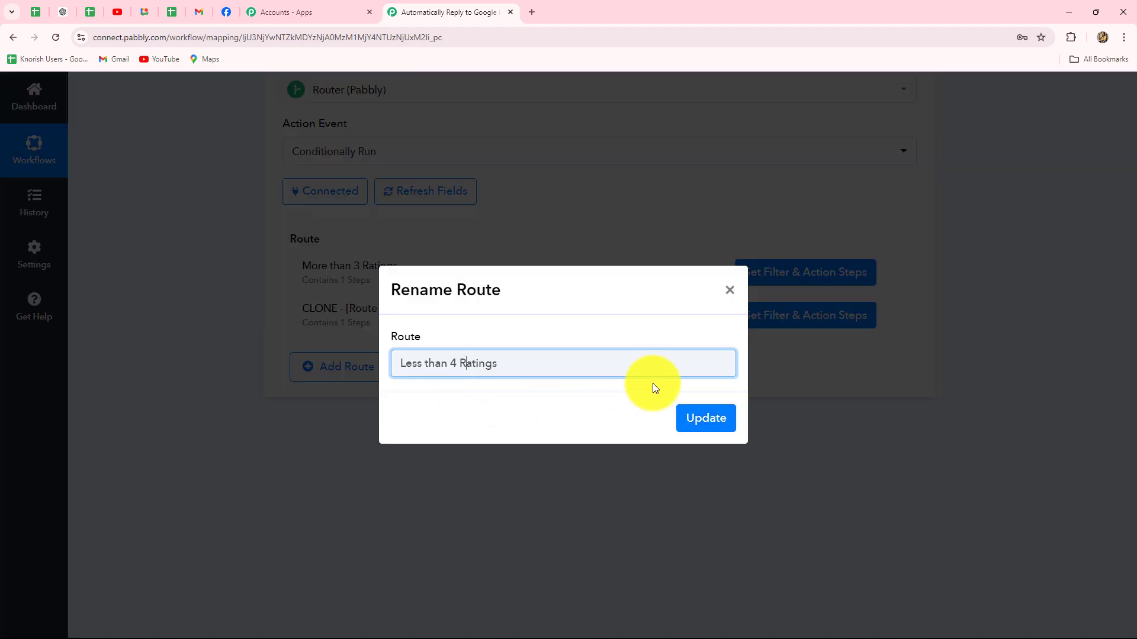
pyautogui.click(711, 415)
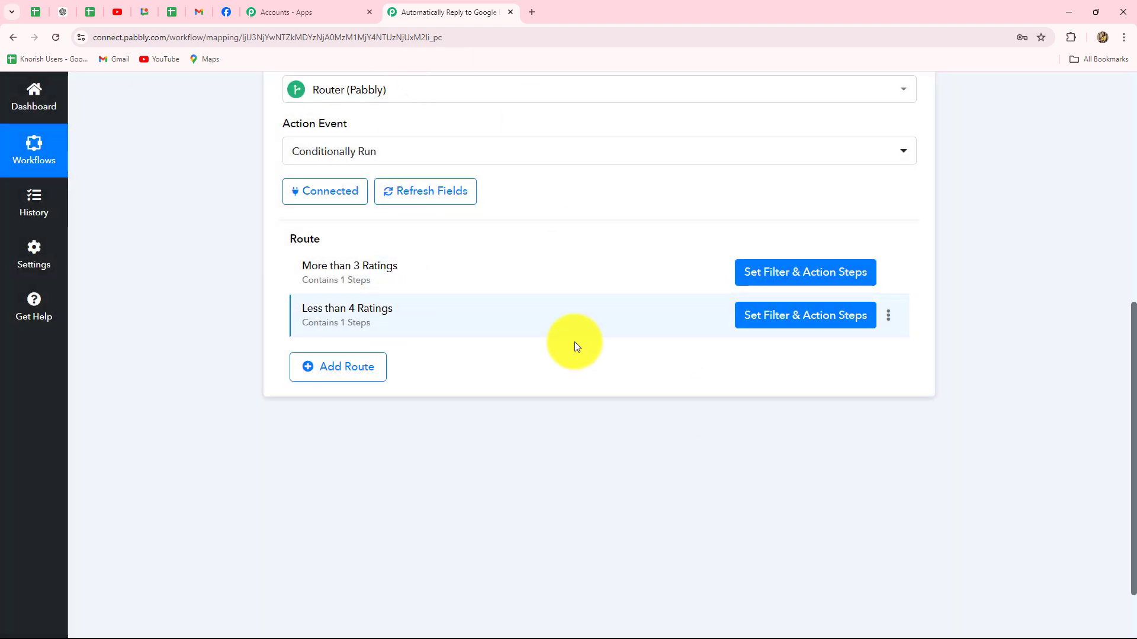
# Review the New Review trigger and the router's two rating routes, and collapse the router step.
pyautogui.scroll(4, 704, 499)
pyautogui.click(912, 240)
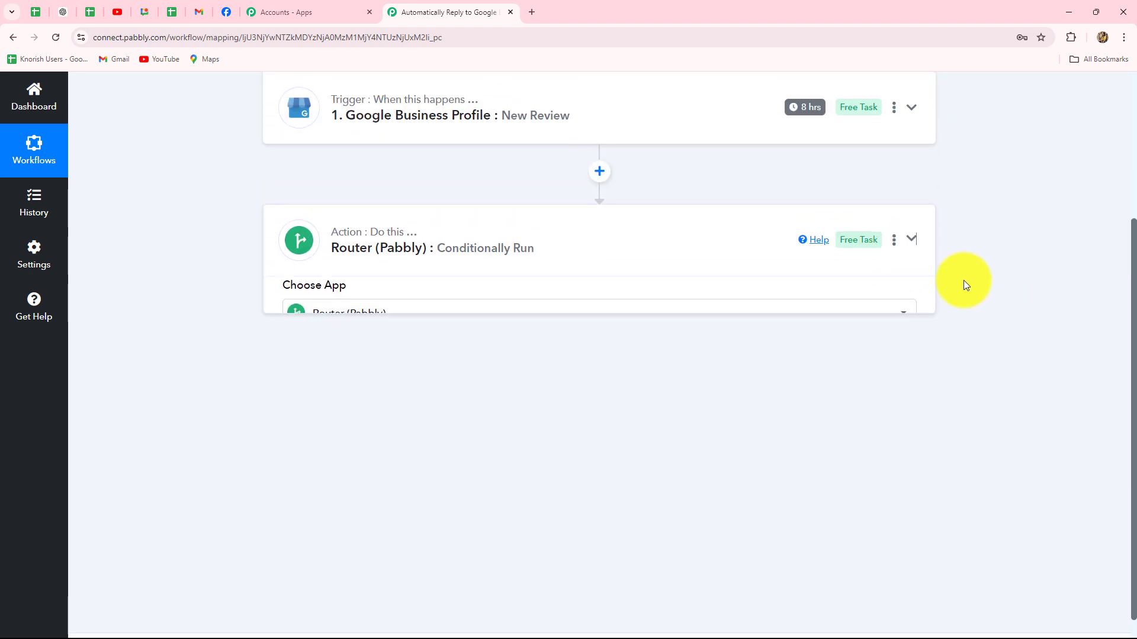
pyautogui.scroll(-4, 208, 377)
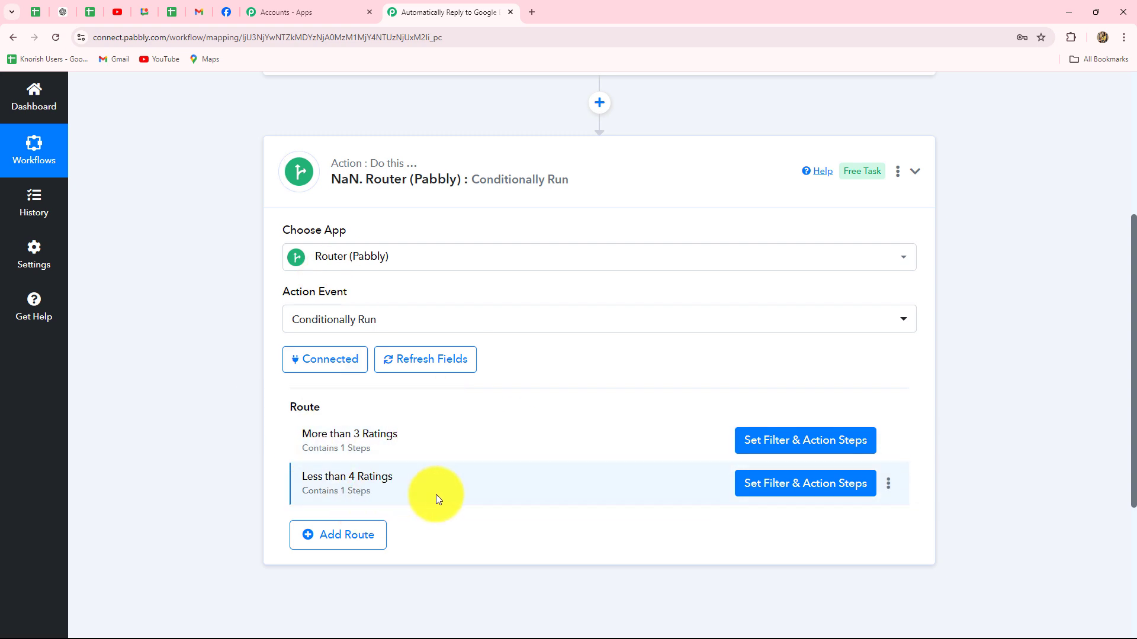
pyautogui.scroll(2, 436, 495)
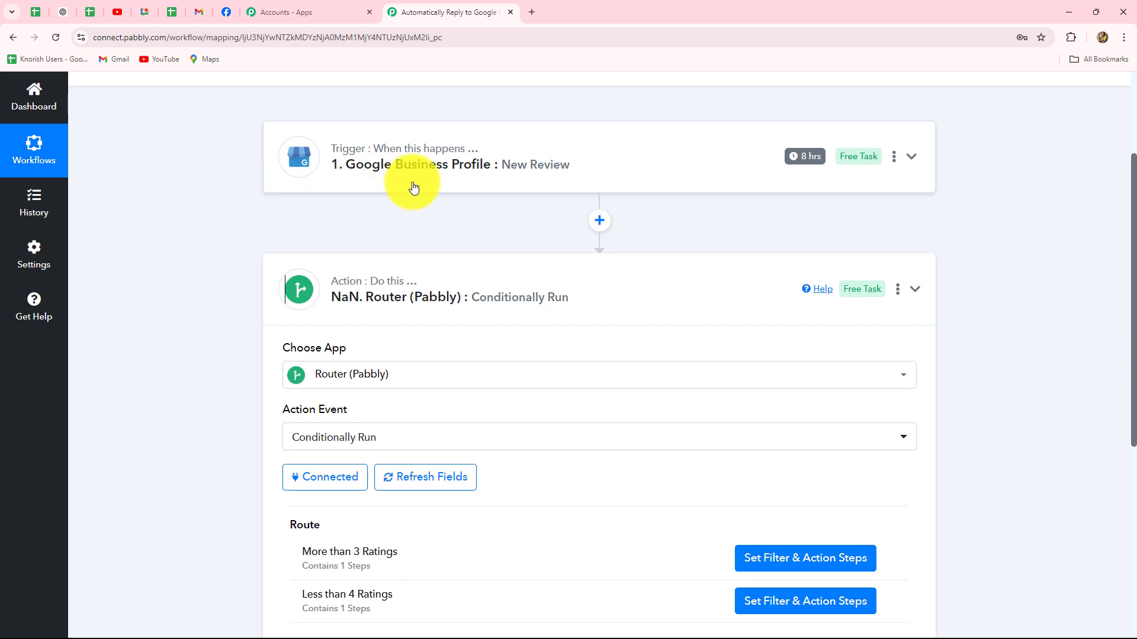
pyautogui.scroll(-2, 413, 186)
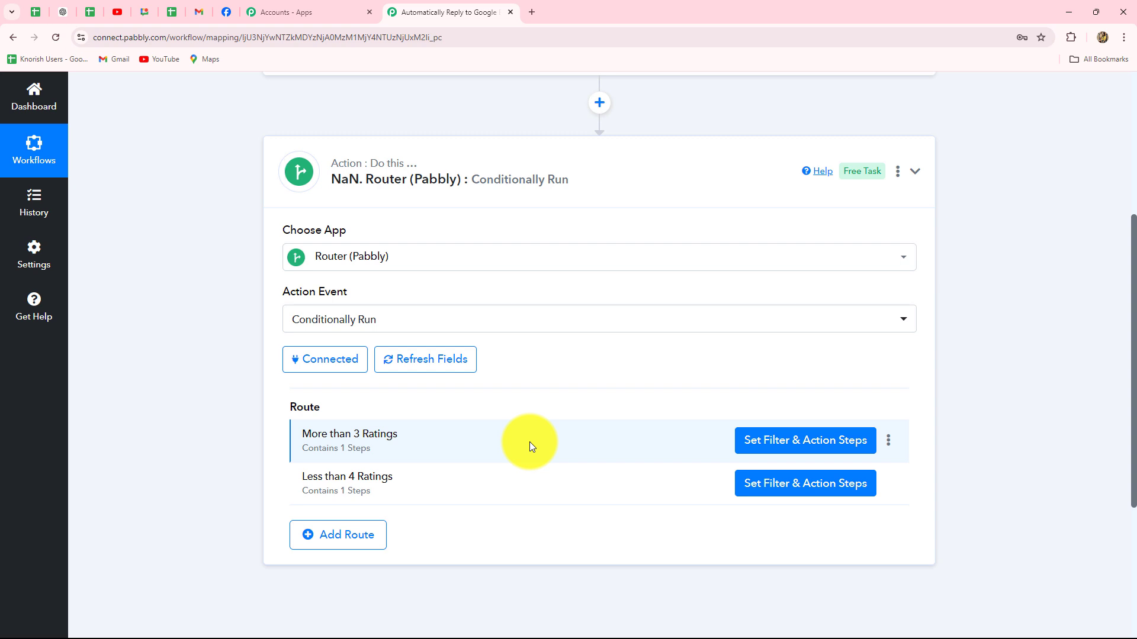
pyautogui.scroll(2, 916, 289)
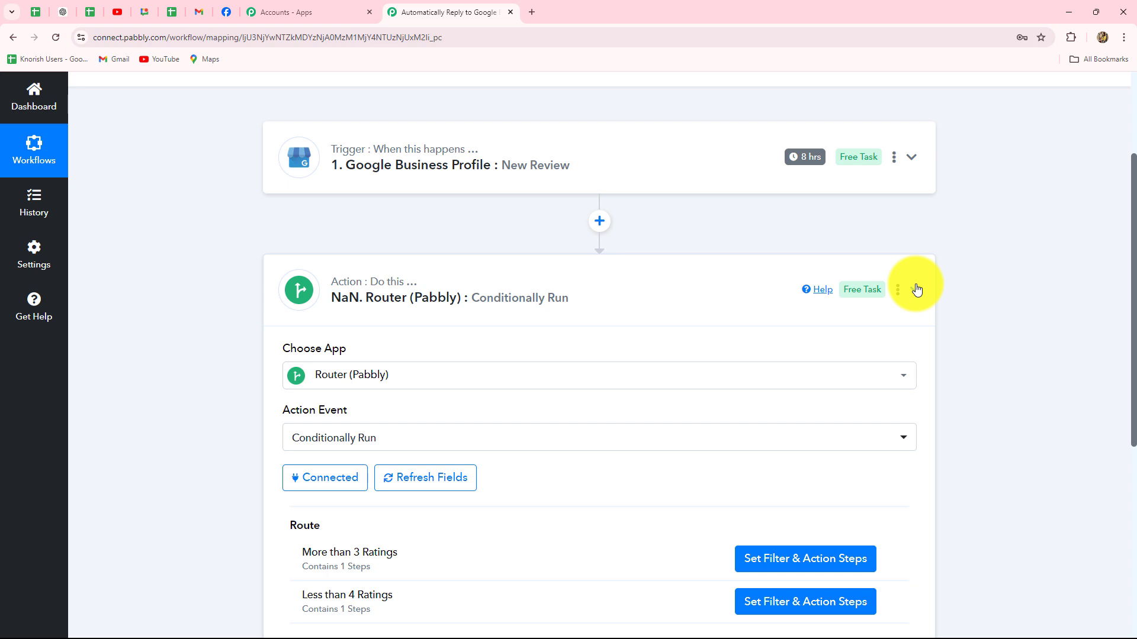
pyautogui.click(915, 290)
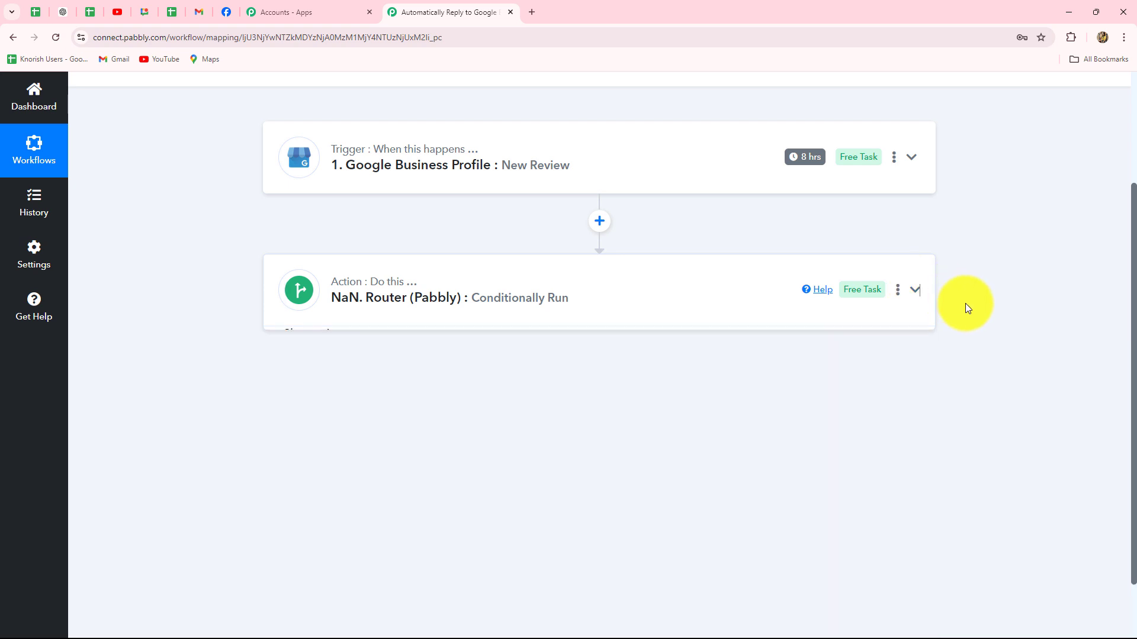